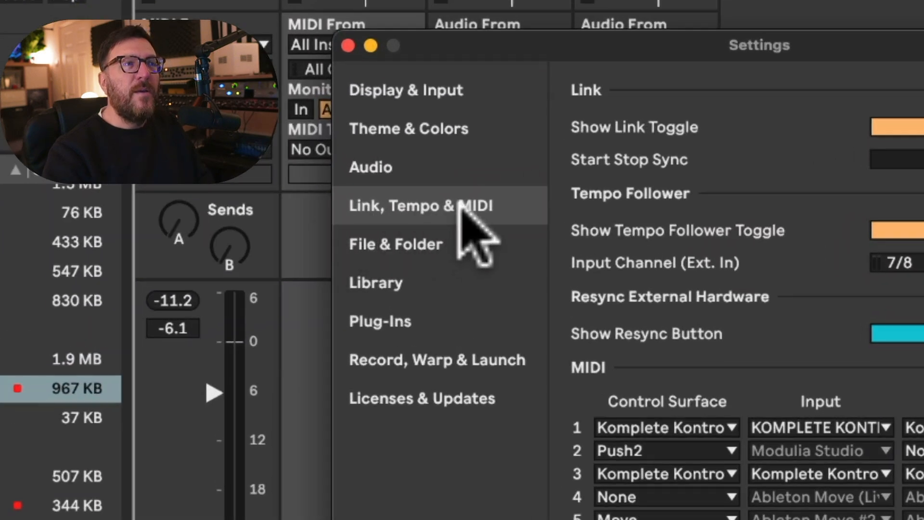
# Step: Close the settings and add the Keyboard Monitor device after MIDI Monitor on the 2 MIDI track
pyautogui.click(343, 46)
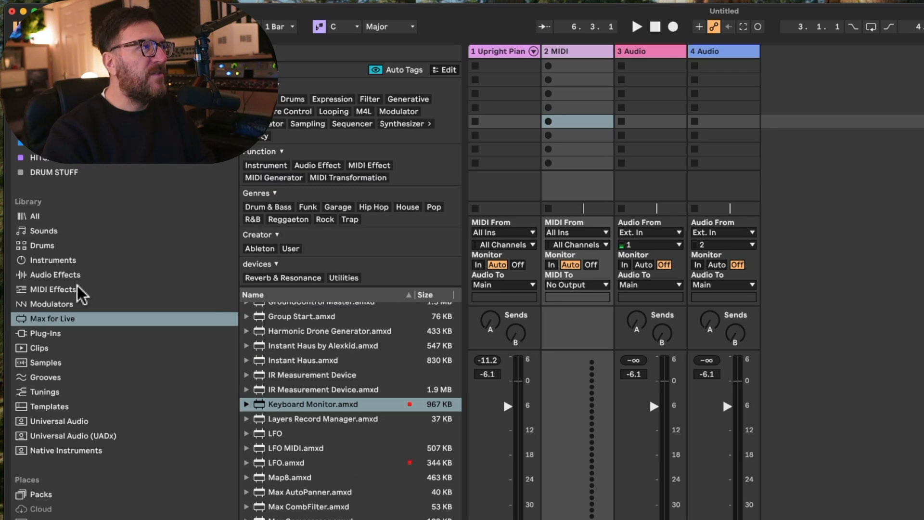
pyautogui.click(78, 288)
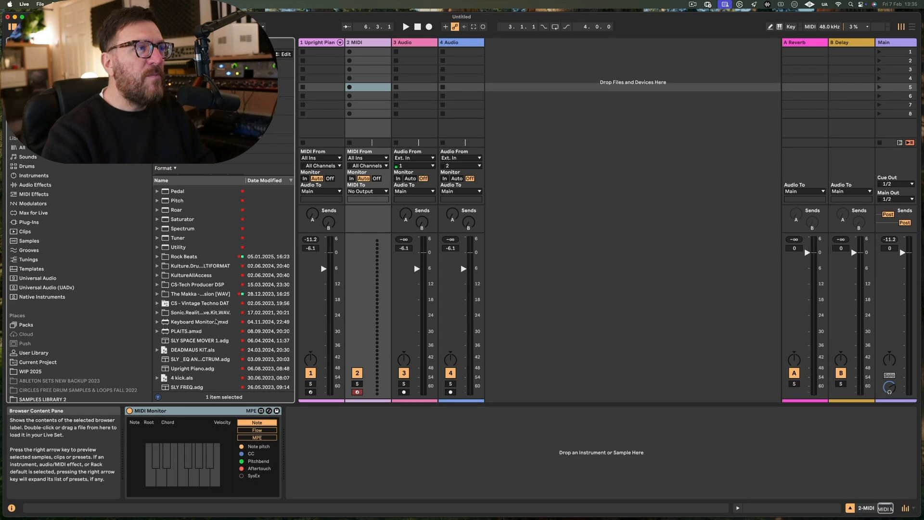
pyautogui.click(216, 322)
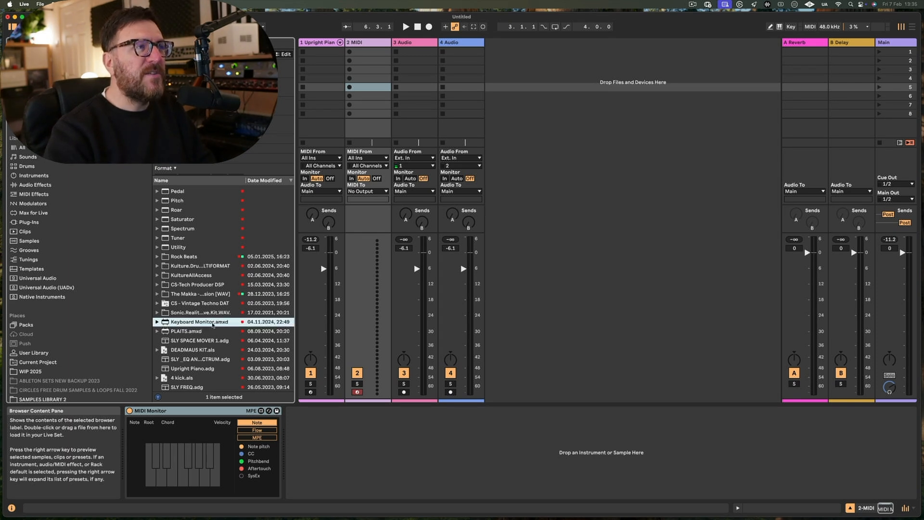
pyautogui.moveTo(212, 322); pyautogui.dragTo(289, 438)
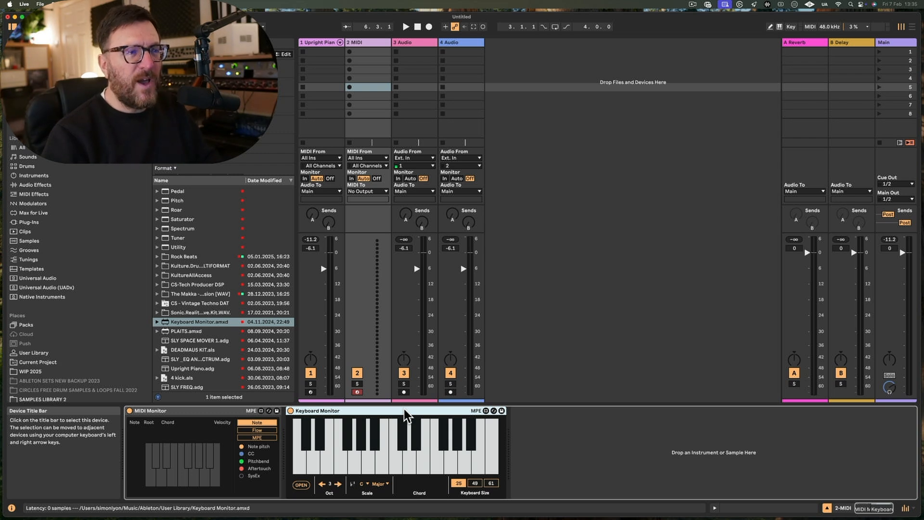
# Step: Open Keyboard Monitor's large floating window, set it to 61 keys at 150% zoom, and move it clear of the first tracks
pyautogui.click(301, 485)
pyautogui.moveTo(297, 32); pyautogui.dragTo(393, 50)
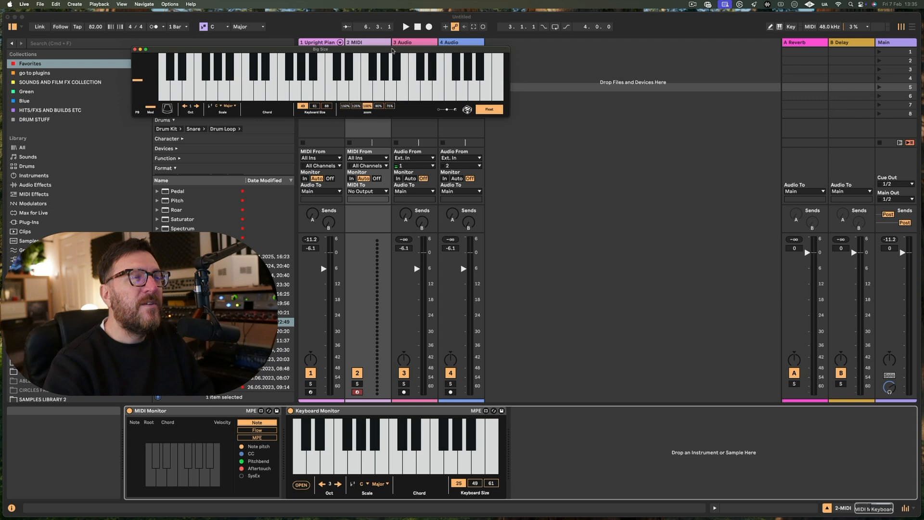
pyautogui.click(314, 106)
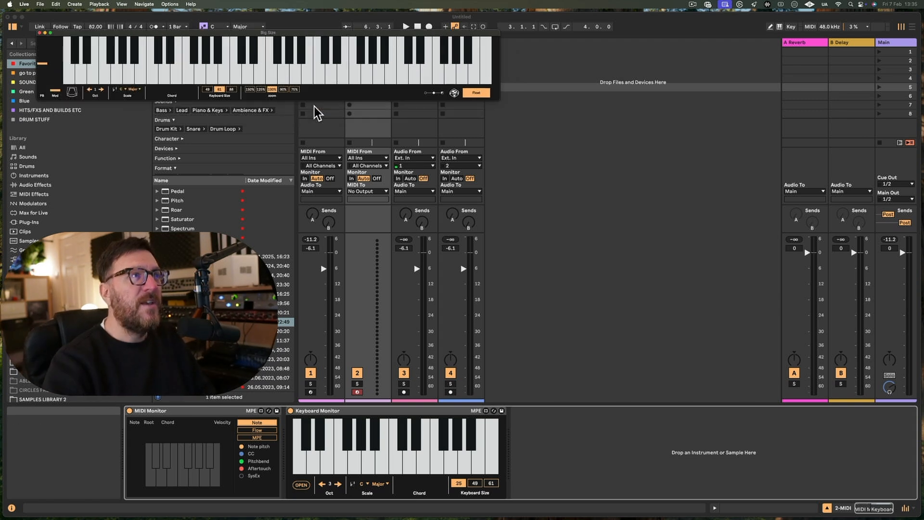
pyautogui.click(250, 89)
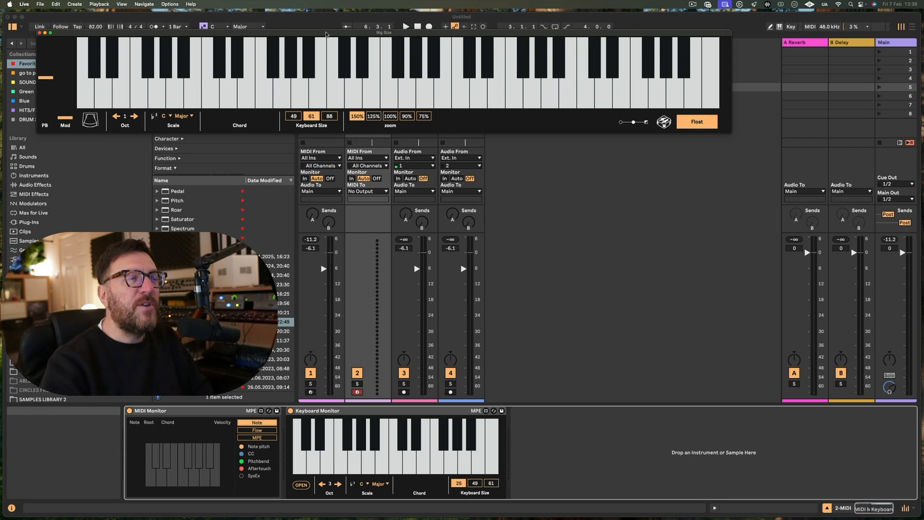
pyautogui.moveTo(326, 34); pyautogui.dragTo(392, 68)
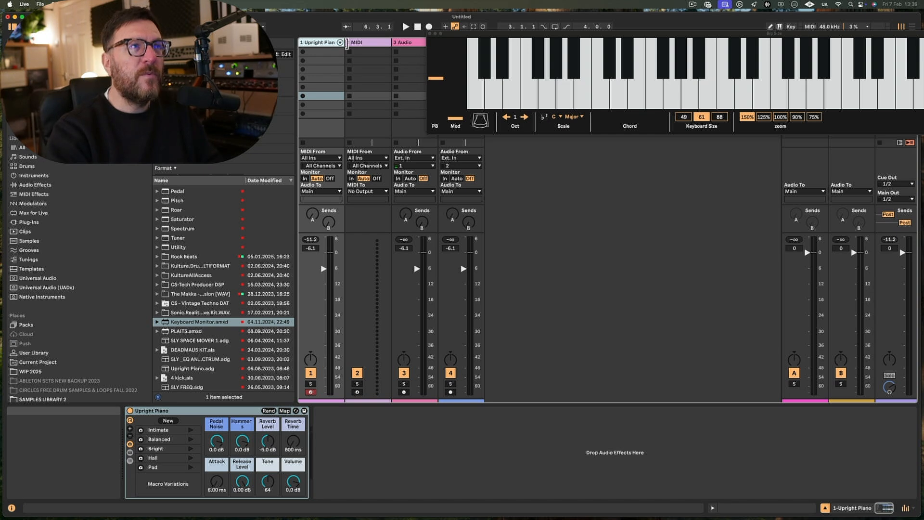
pyautogui.moveTo(344, 38); pyautogui.dragTo(372, 37)
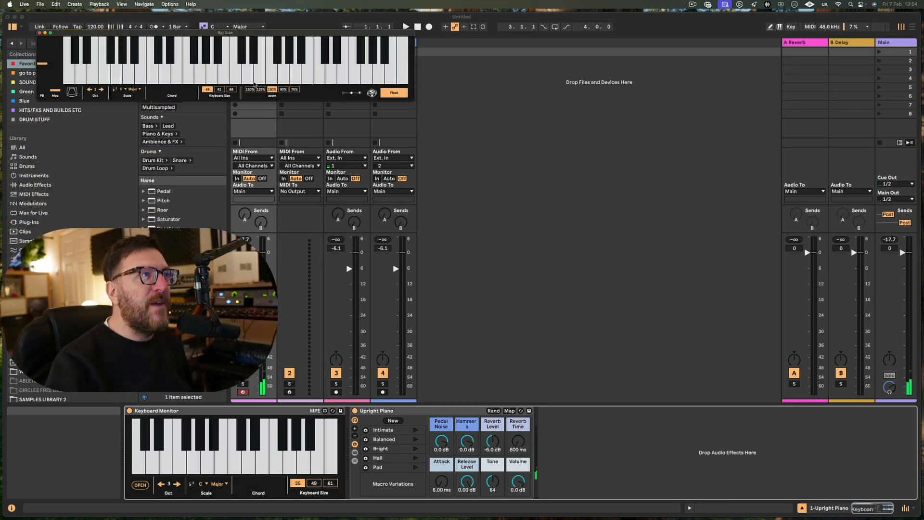
# Step: Set the Upright Piano track's floating keyboard to 150% zoom and move it down over the mixer
pyautogui.click(250, 89)
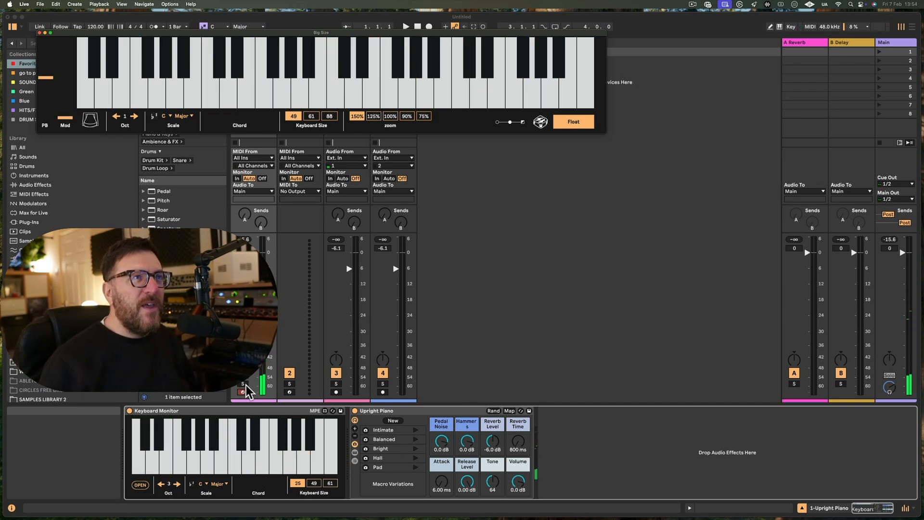
pyautogui.moveTo(509, 33); pyautogui.dragTo(504, 49)
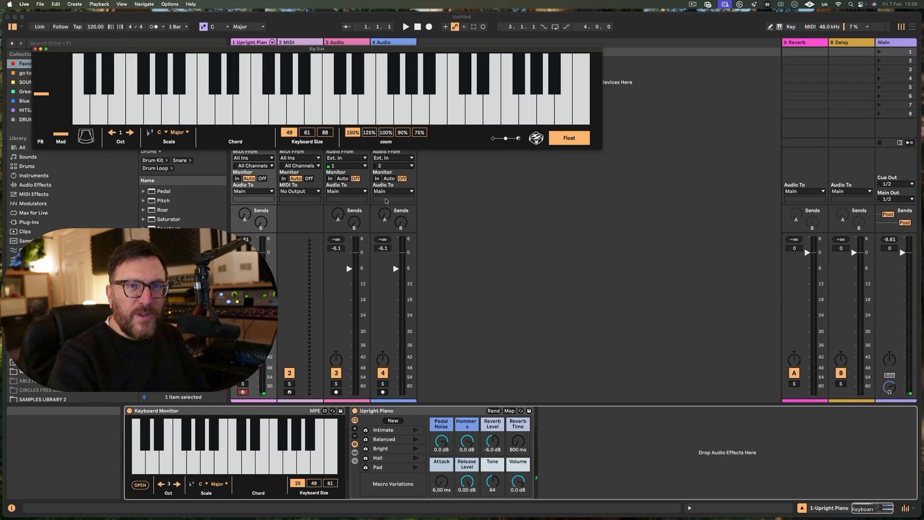
pyautogui.moveTo(365, 50); pyautogui.dragTo(505, 122)
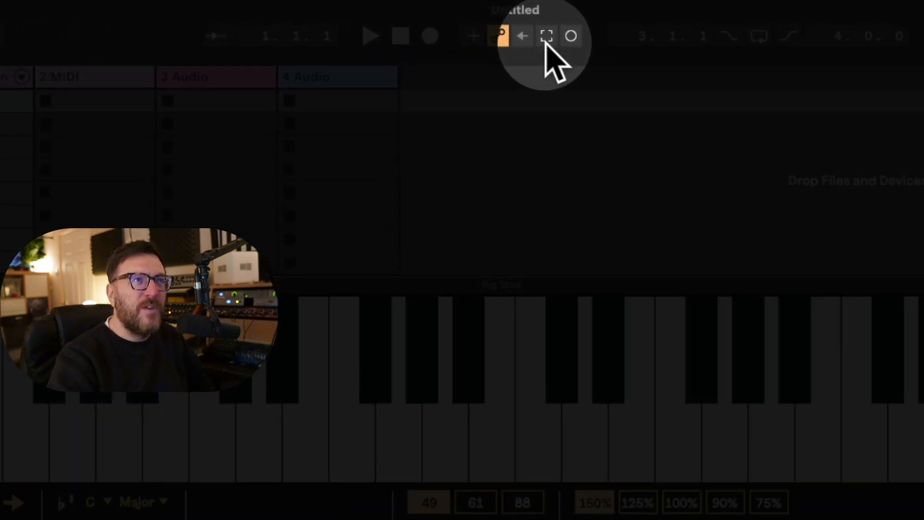
# Step: Play the captured Upright Piano clip, move the floating keyboard clear of the note editor, and stop playback
pyautogui.press('space')
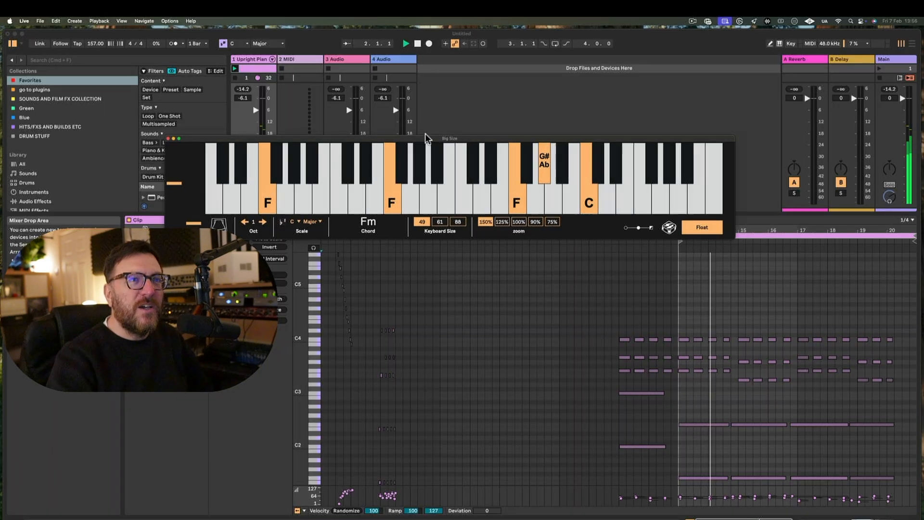
pyautogui.moveTo(426, 139); pyautogui.dragTo(410, 108)
pyautogui.press('space')
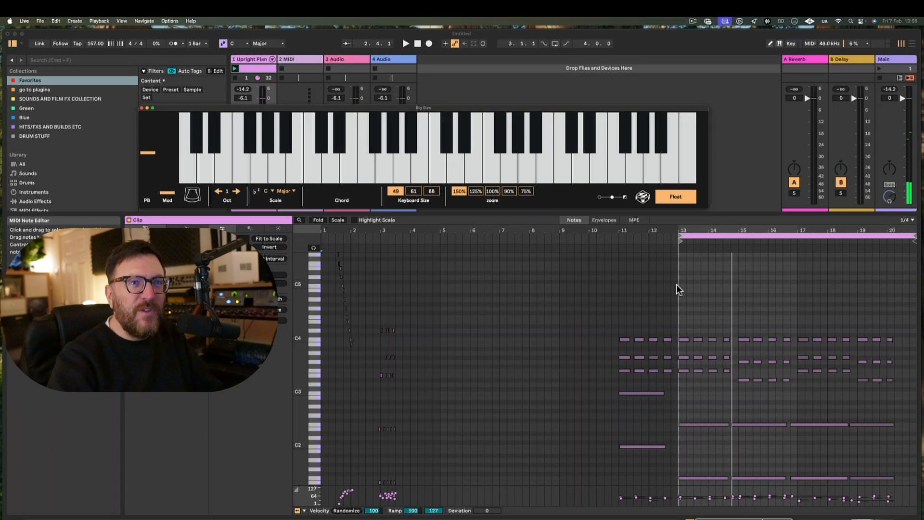
# Step: Examine the captured notes in the piano clip across its full length and pitch range
pyautogui.click(698, 284)
pyautogui.scroll(5, 698, 286)
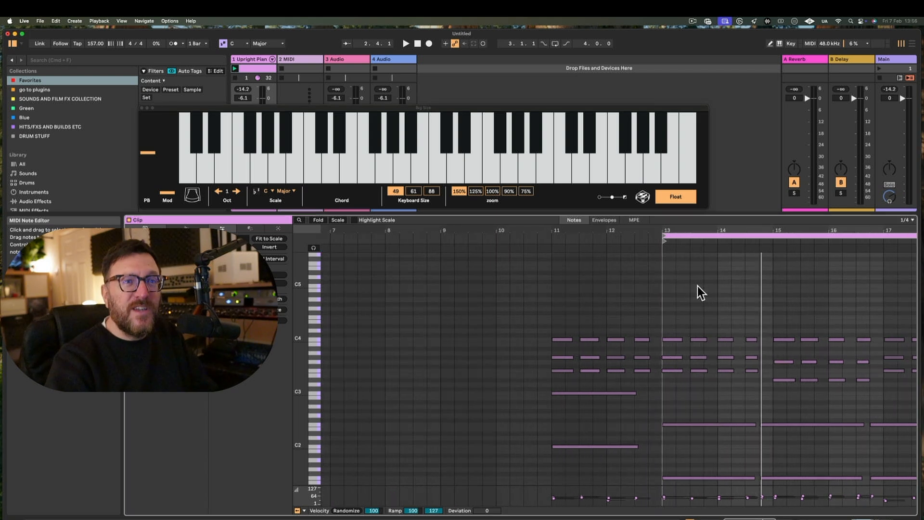
pyautogui.hscroll(3, 698, 286)
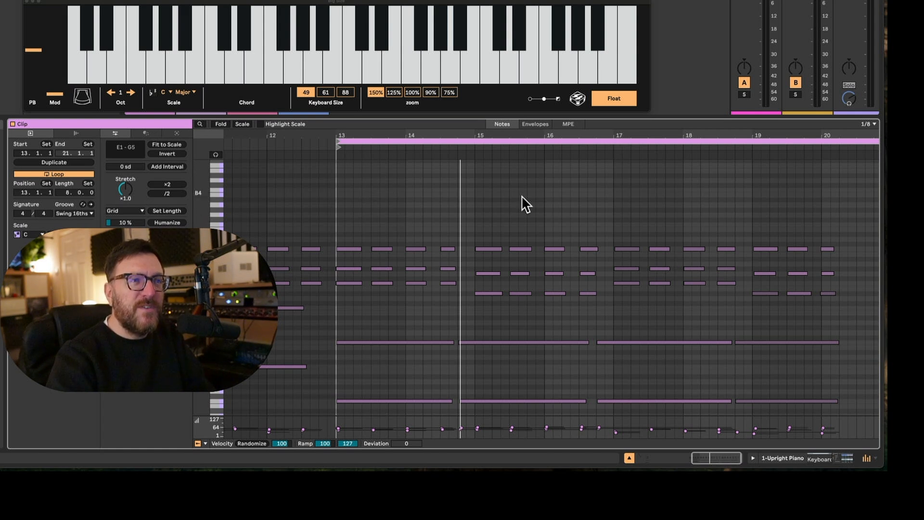
pyautogui.scroll(-5, 524, 201)
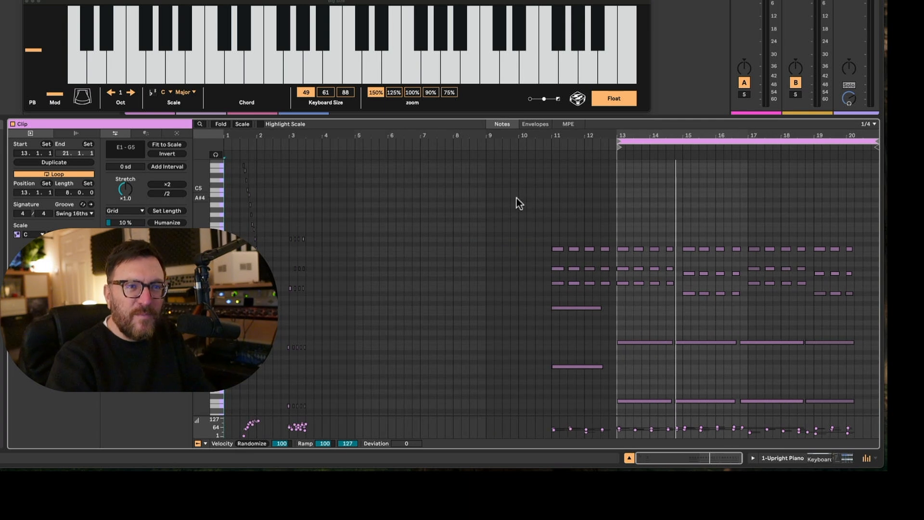
pyautogui.scroll(1, 516, 198)
pyautogui.scroll(10, 234, 197)
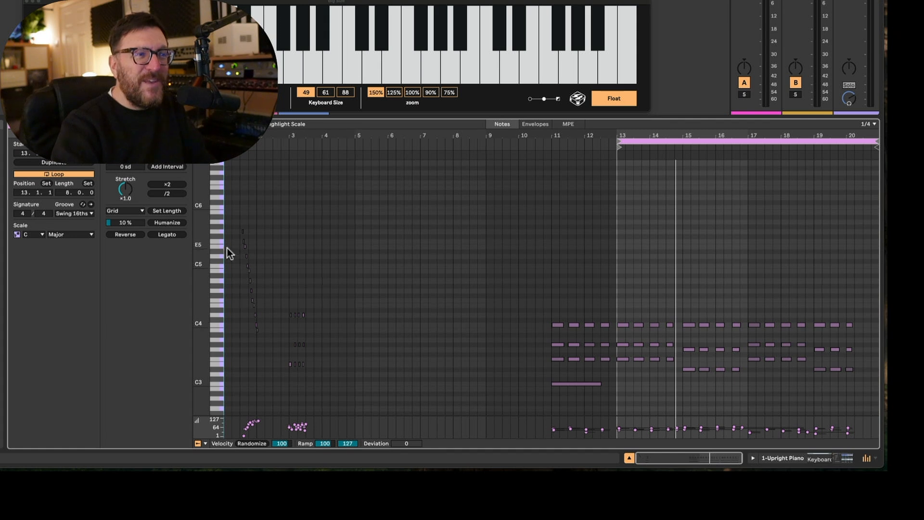
pyautogui.scroll(6, 311, 362)
pyautogui.scroll(-6, 316, 367)
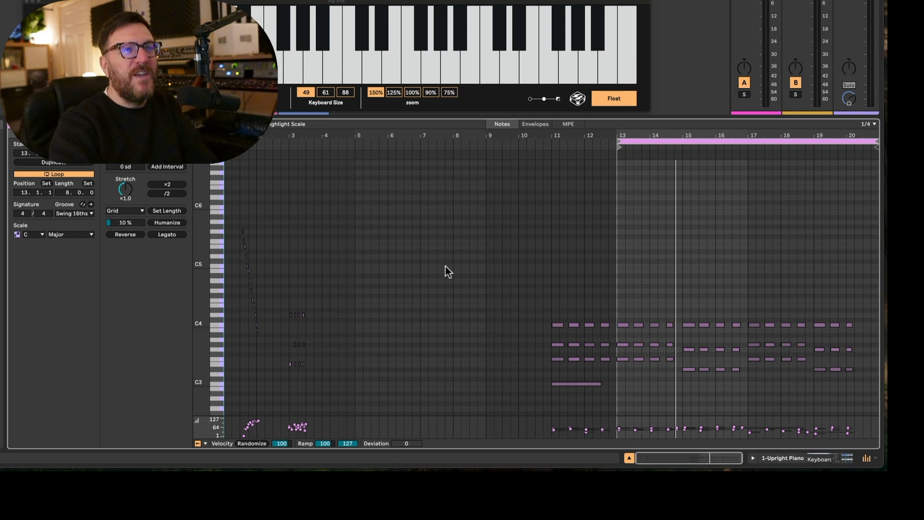
pyautogui.scroll(3, 510, 246)
pyautogui.hscroll(3, 510, 246)
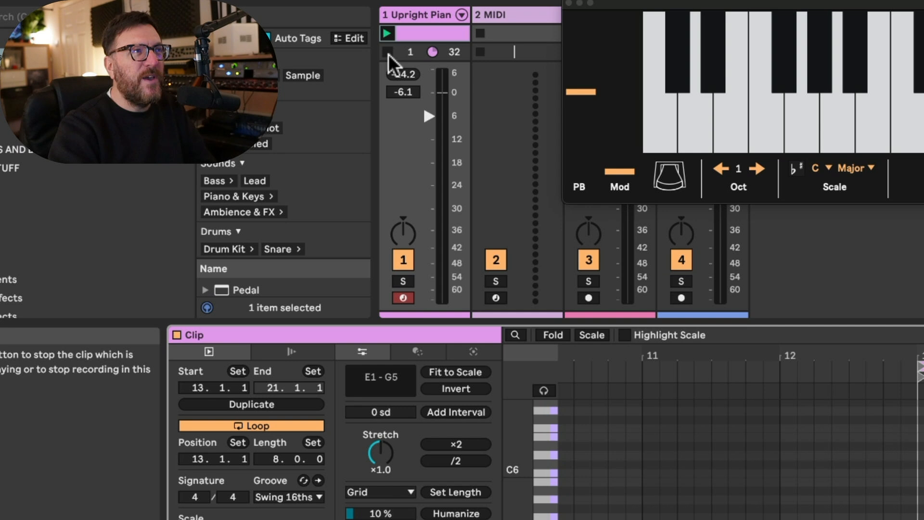
# Step: Reveal more clip slots and capture two further piano ideas on the Upright Piano track, stopping playback after each one
pyautogui.moveTo(481, 317); pyautogui.dragTo(481, 365)
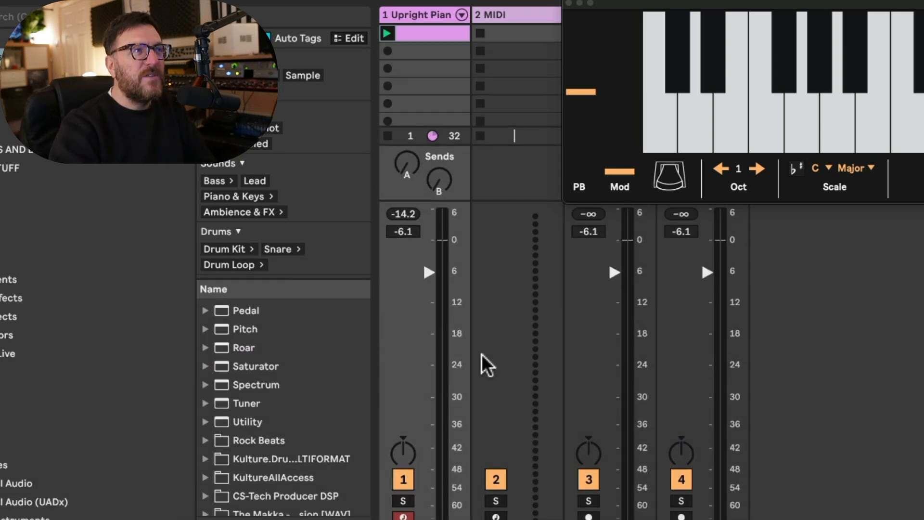
pyautogui.click(388, 136)
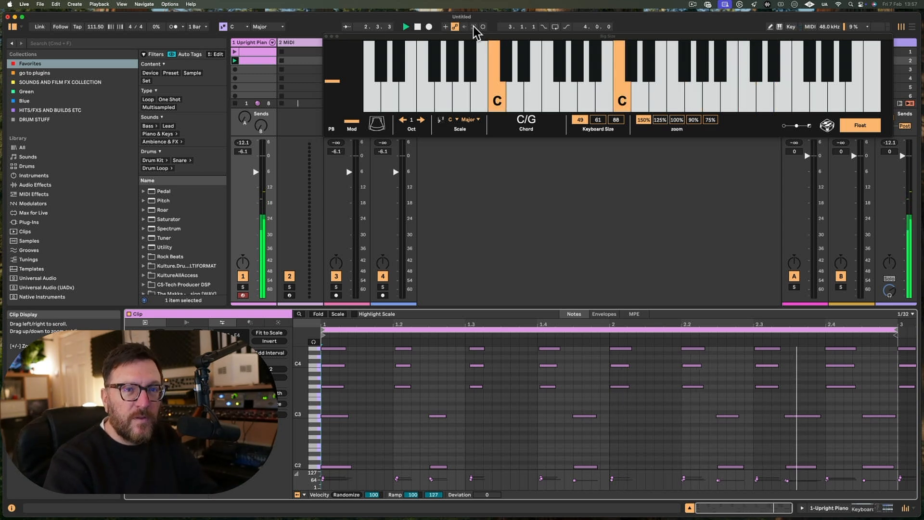
pyautogui.press('space')
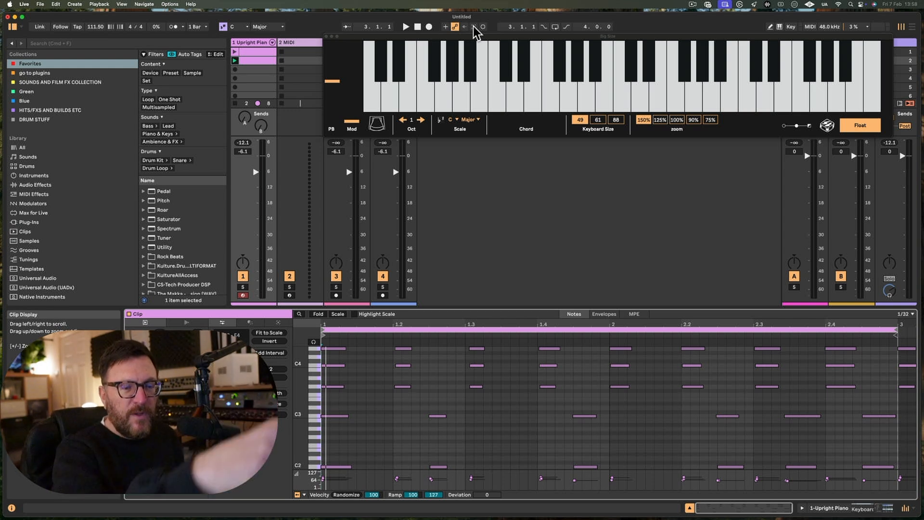
pyautogui.click(235, 103)
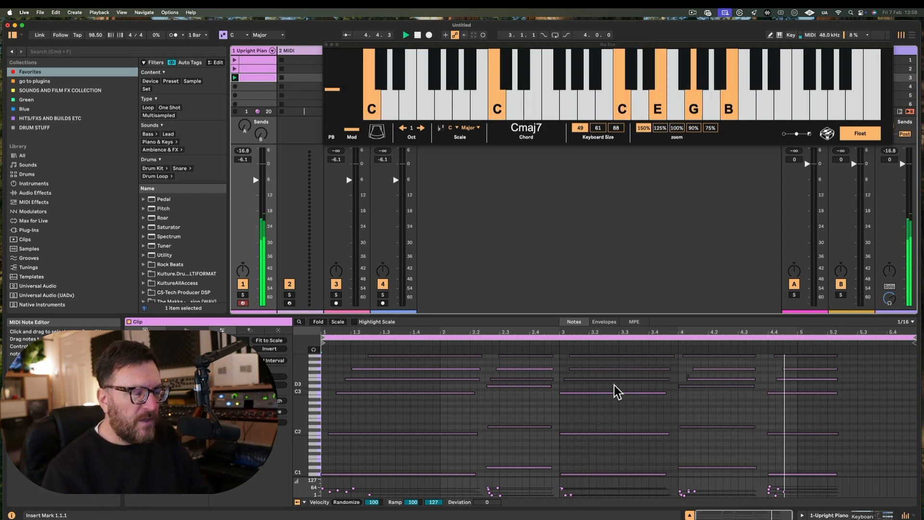
pyautogui.press('space')
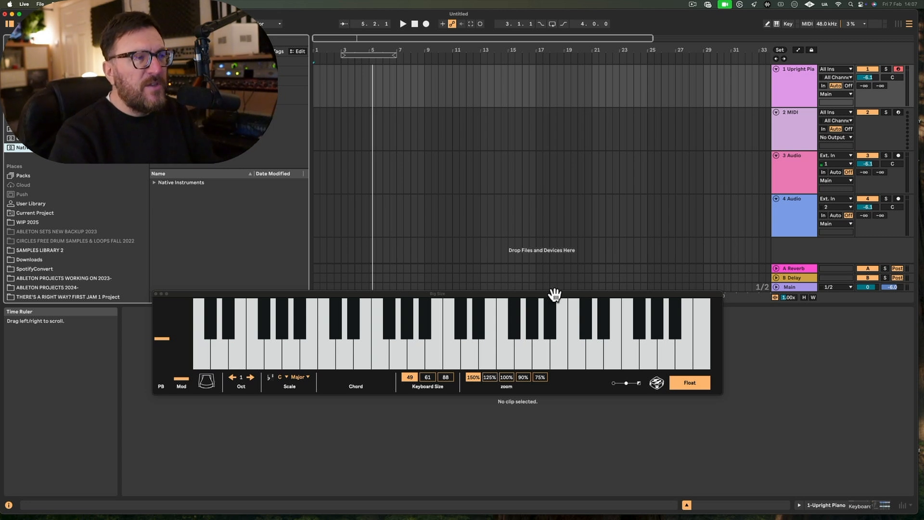
# Step: Move the four-bar arrangement loop so that it starts at bar 5
pyautogui.click(355, 80)
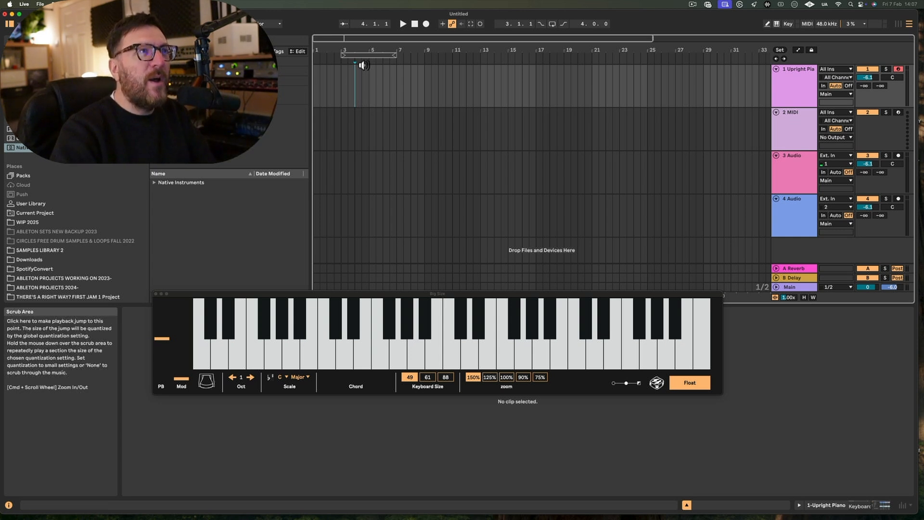
pyautogui.moveTo(360, 56); pyautogui.dragTo(393, 57)
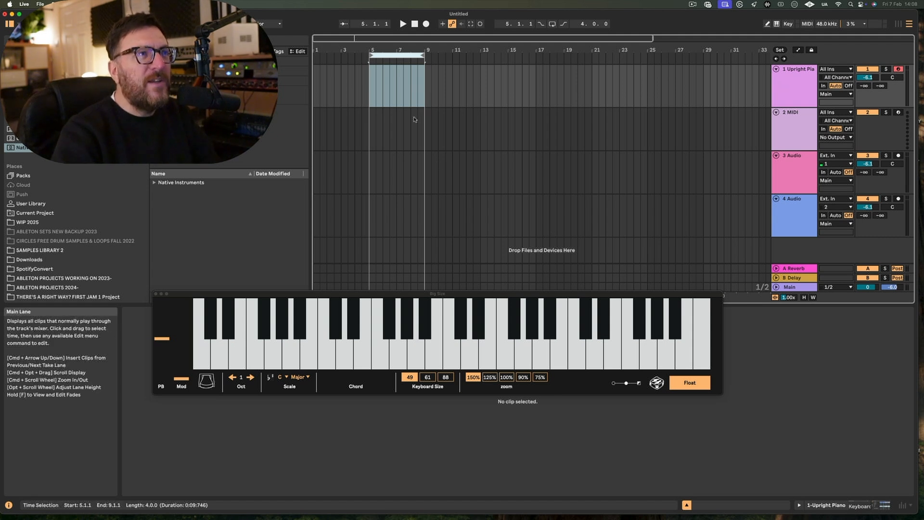
# Step: Browse to the full drum loops inside the sample loops of the Core Library pack
pyautogui.click(24, 176)
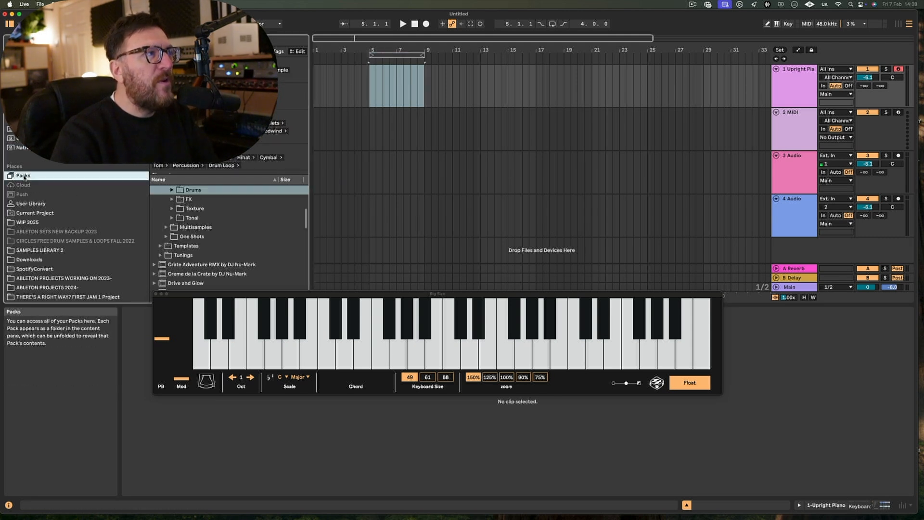
pyautogui.scroll(5, 193, 241)
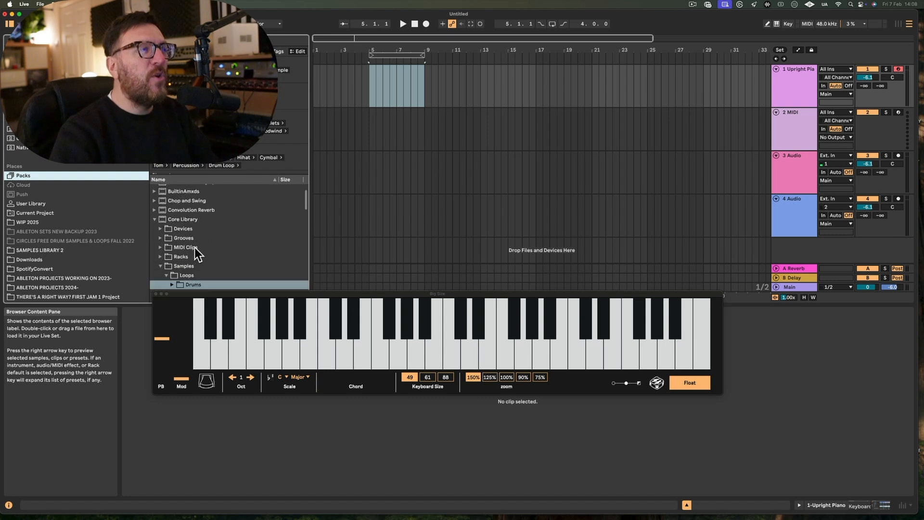
pyautogui.scroll(-2, 176, 224)
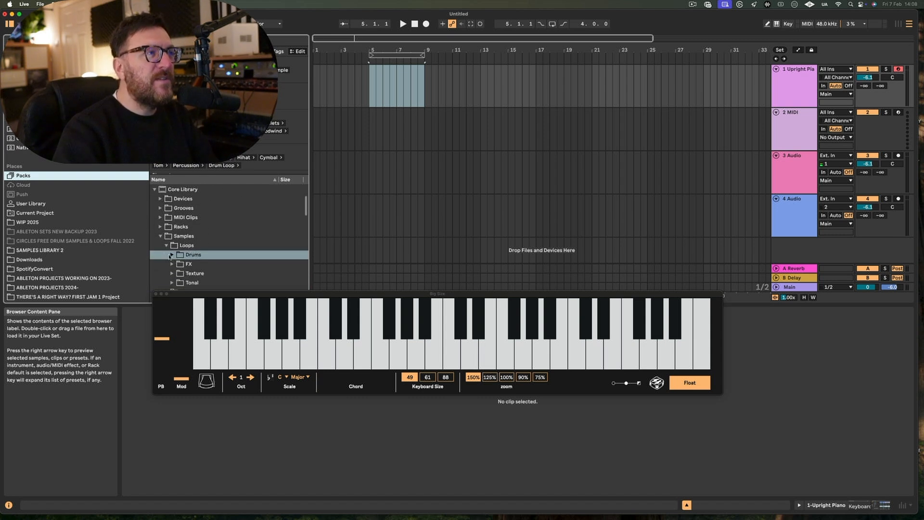
pyautogui.click(170, 254)
pyautogui.scroll(-2, 173, 241)
pyautogui.click(178, 235)
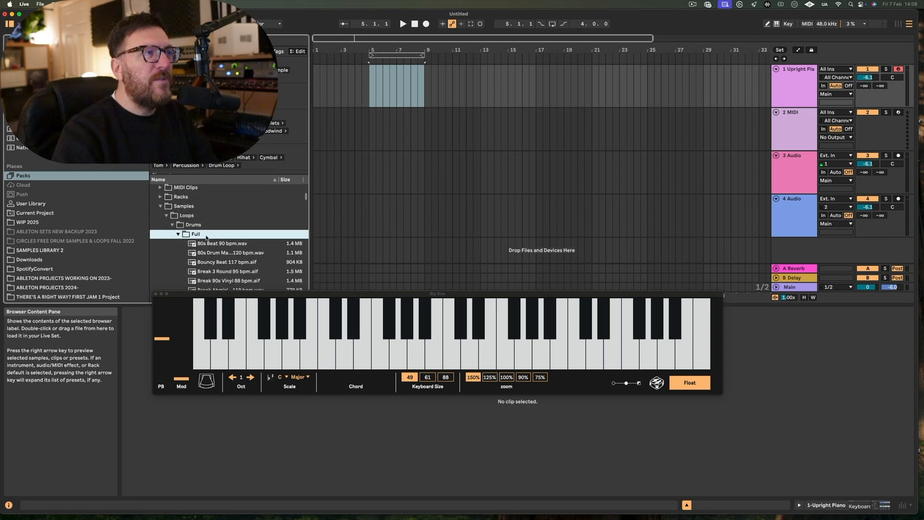
pyautogui.scroll(-4, 207, 237)
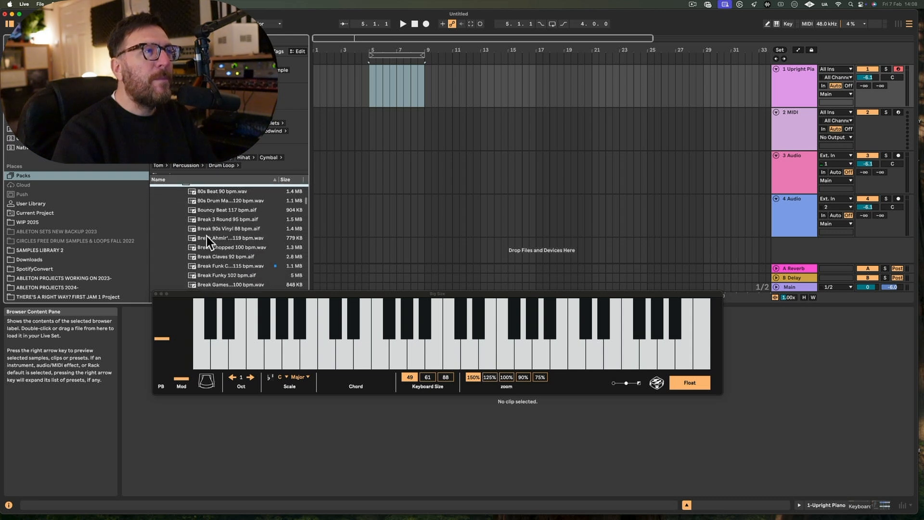
# Step: Place the Bouncy Beat 117 bpm loop on the 3 Audio track at bar 5 and extend it to bar 13
pyautogui.click(250, 212)
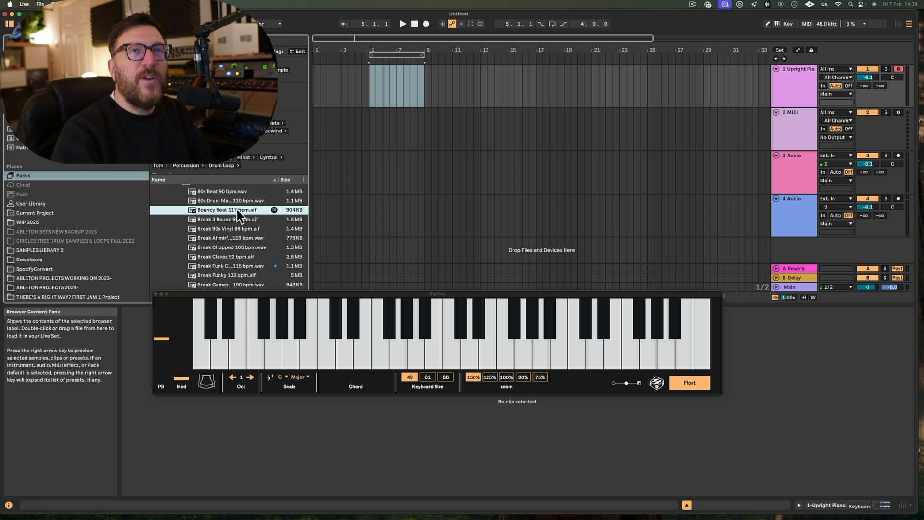
pyautogui.moveTo(237, 210); pyautogui.dragTo(457, 189)
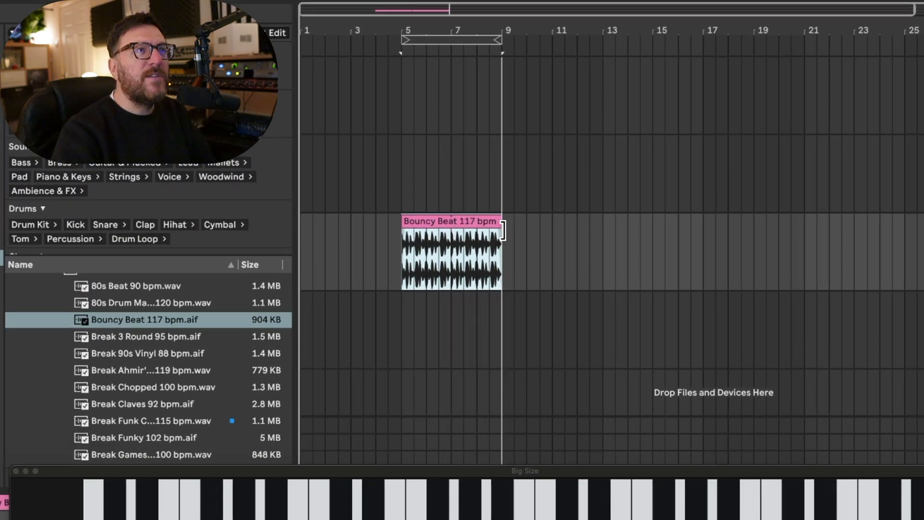
pyautogui.moveTo(502, 230)
pyautogui.mouseDown()
pyautogui.moveTo(491, 222)
pyautogui.moveTo(602, 221)
pyautogui.mouseUp()
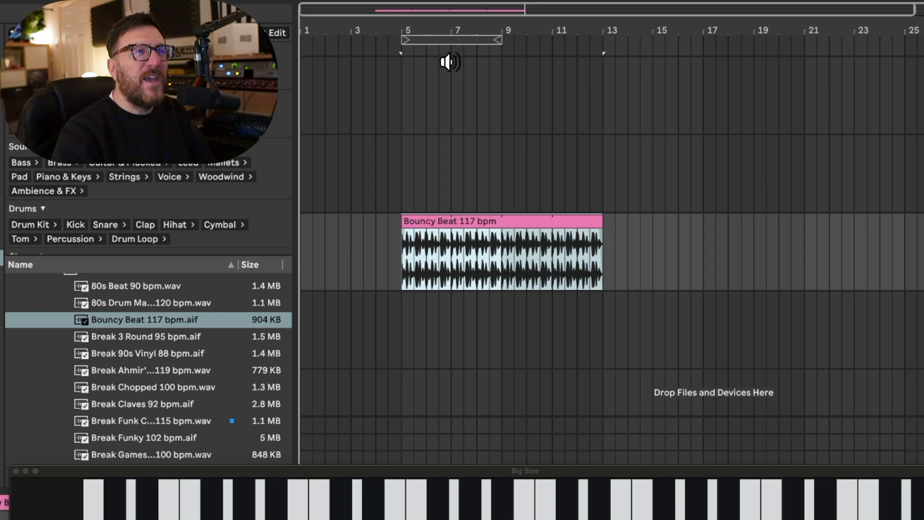
# Step: Play the Bouncy Beat 117 bpm loop briefly from bar 5 and select the Upright Piano track for recording
pyautogui.click(454, 181)
pyautogui.click(399, 192)
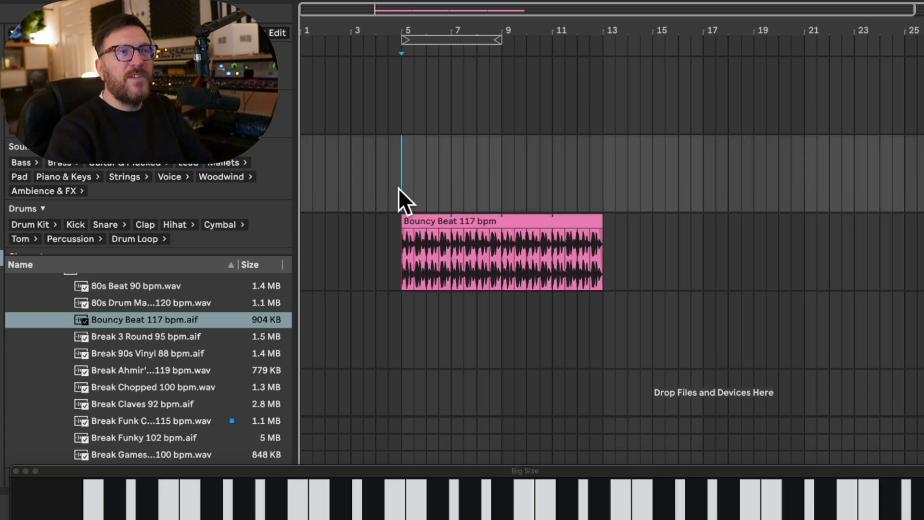
pyautogui.press('space')
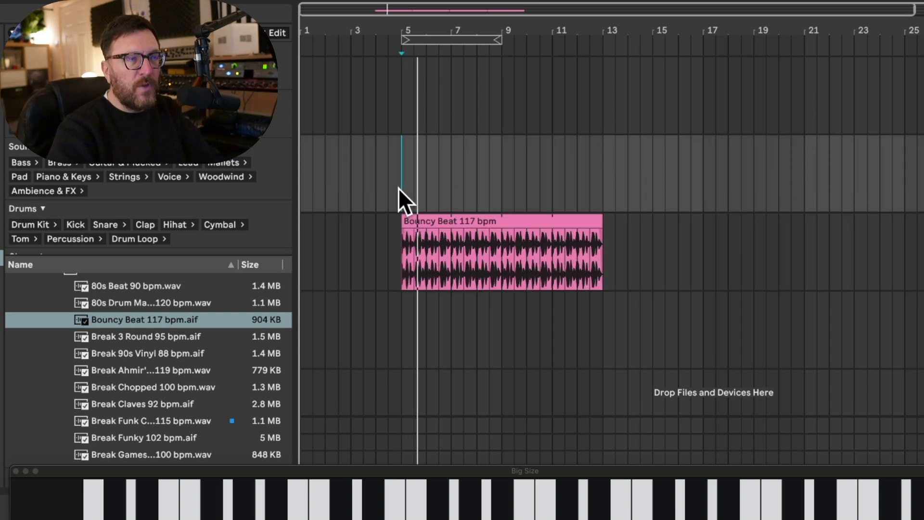
pyautogui.click(921, 95)
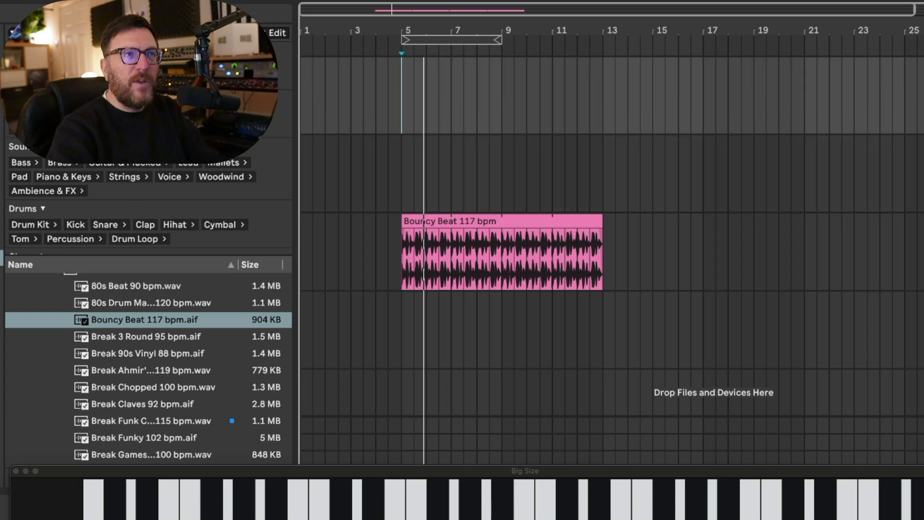
# Step: Set the start position to bar 5 on the Upright Piano track and enable arrangement recording
pyautogui.scroll(5, 438, 94)
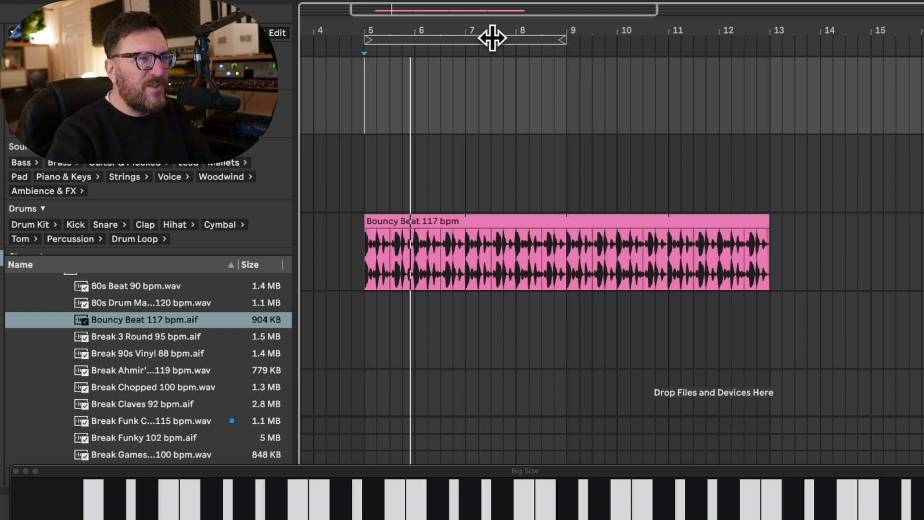
pyautogui.click(487, 82)
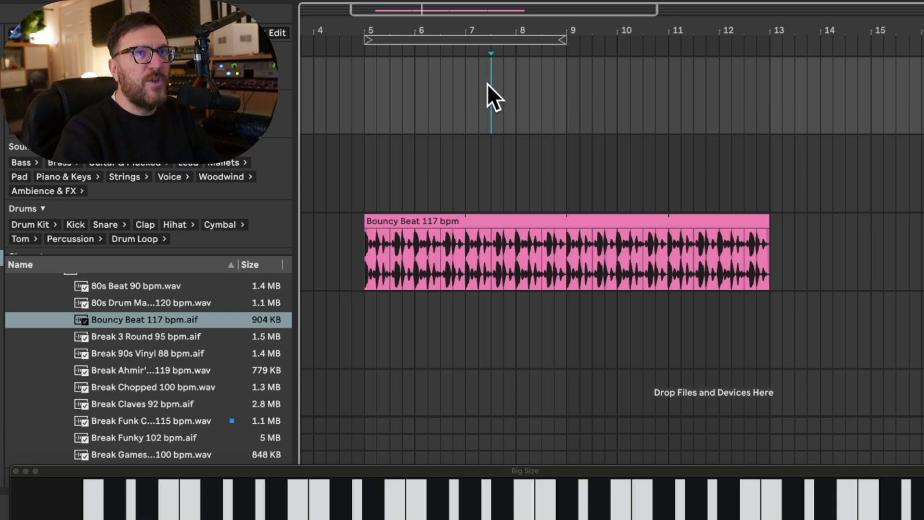
pyautogui.click(364, 92)
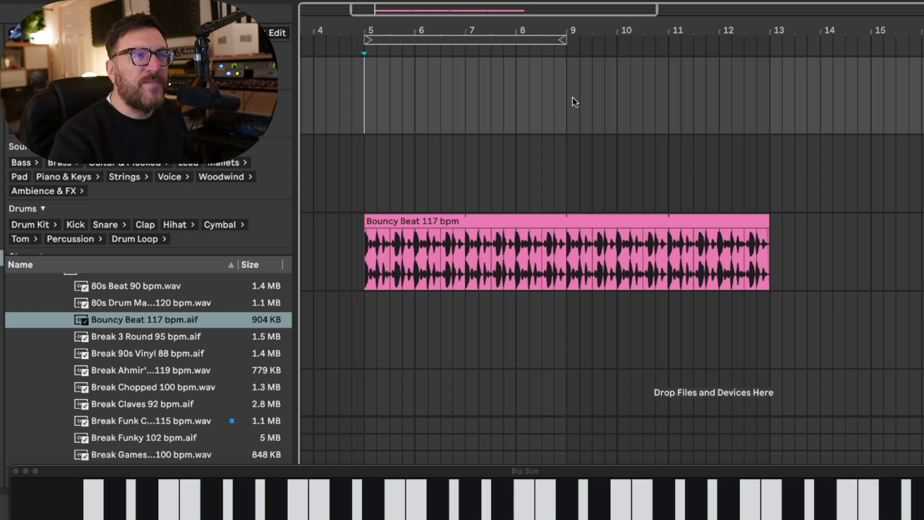
pyautogui.hscroll(-3, 538, 96)
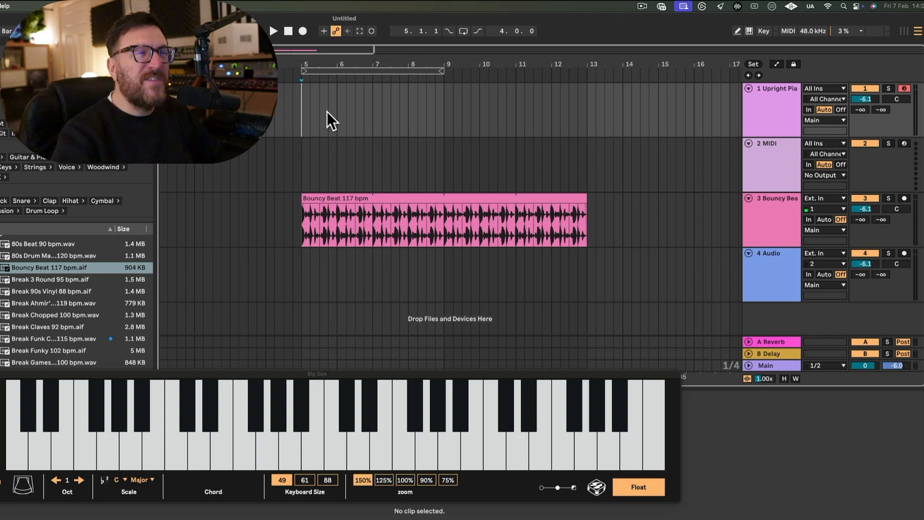
pyautogui.click(302, 30)
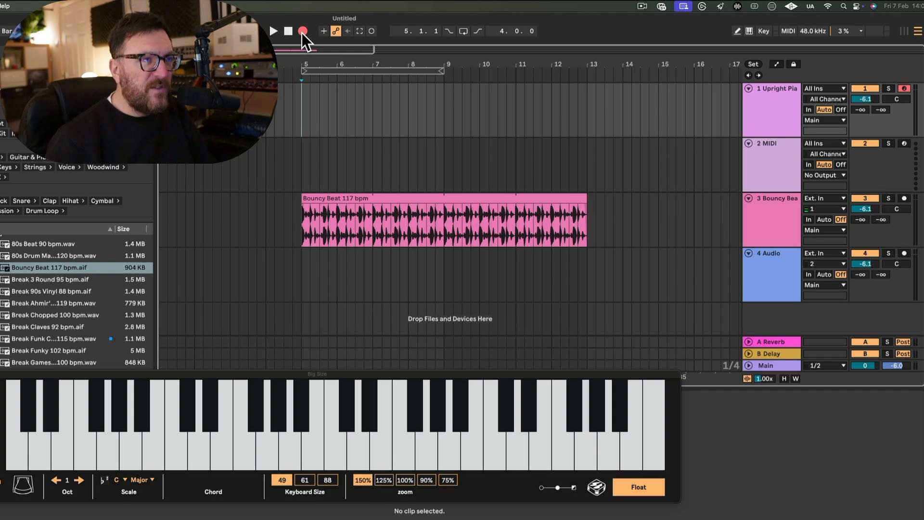
# Step: Turn on Start Transport With Record in the Record, Warp & Launch settings, moving the keyboard window clear of the settings
pyautogui.press('super+comma')
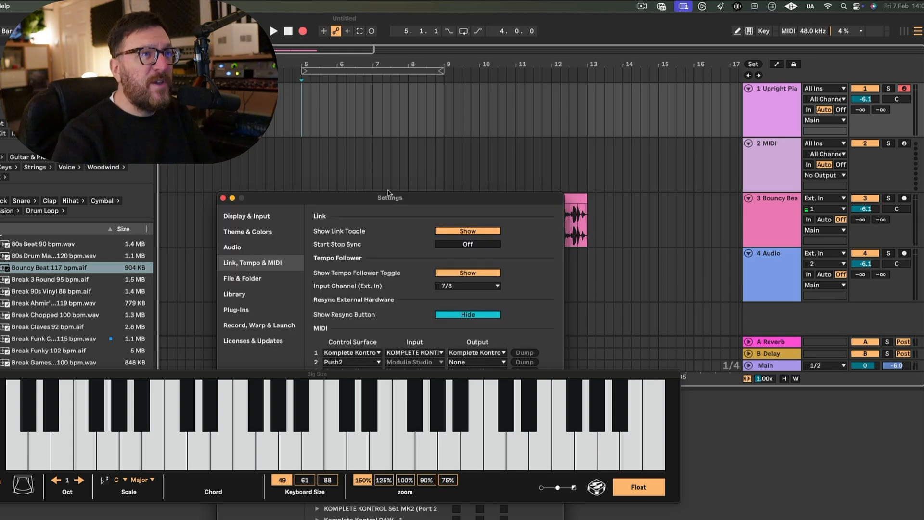
pyautogui.moveTo(390, 197); pyautogui.dragTo(436, 57)
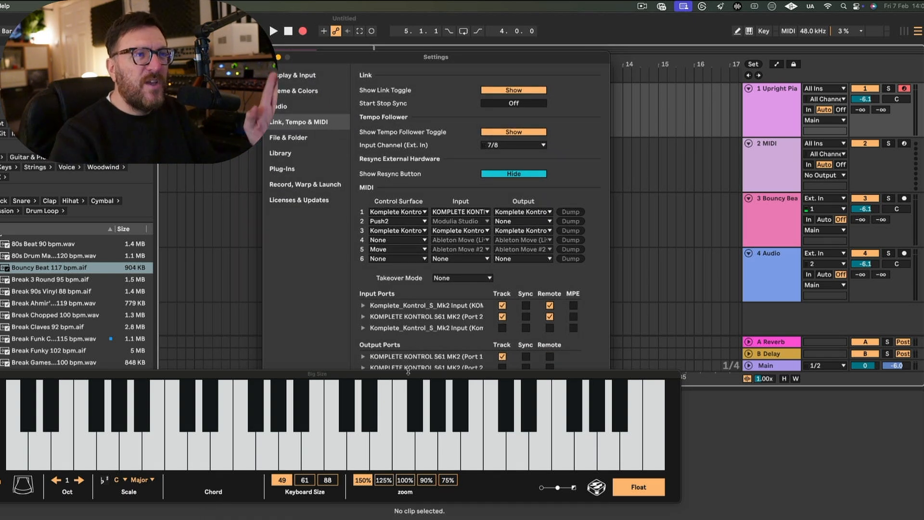
pyautogui.moveTo(409, 375); pyautogui.dragTo(412, 472)
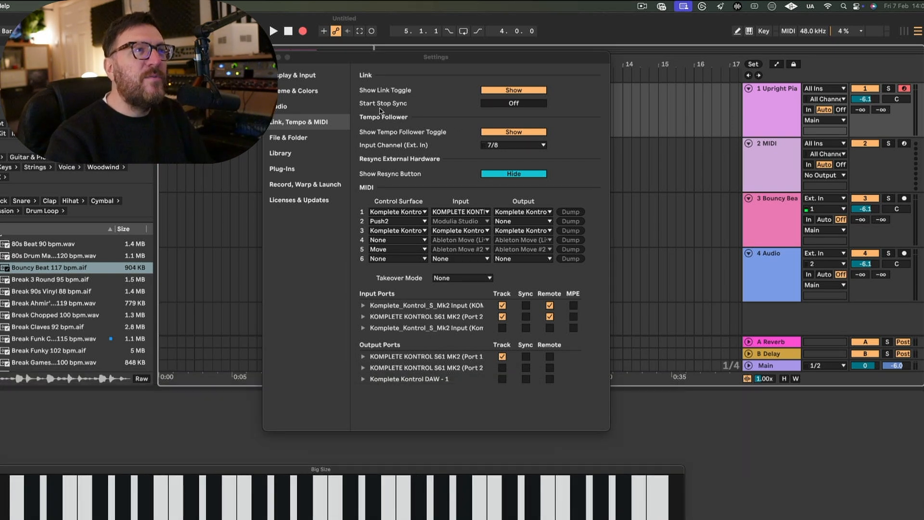
pyautogui.click(311, 186)
pyautogui.click(312, 185)
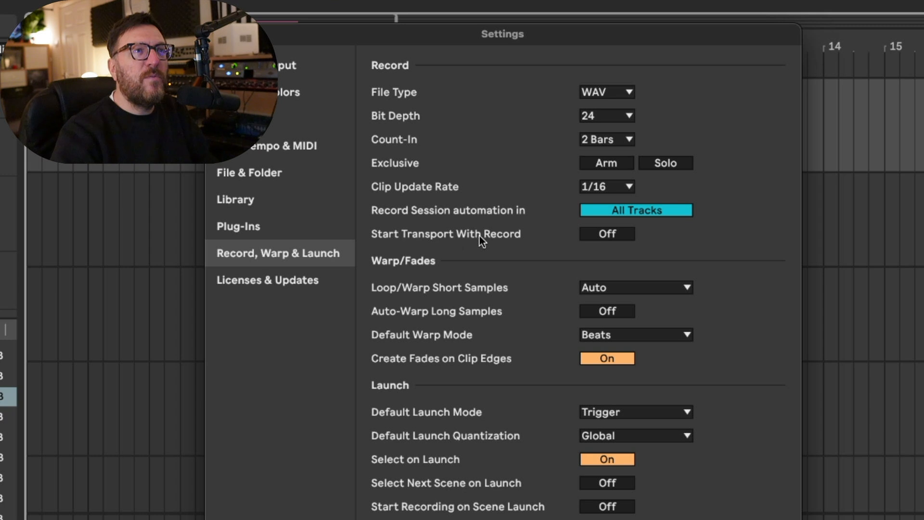
pyautogui.click(603, 234)
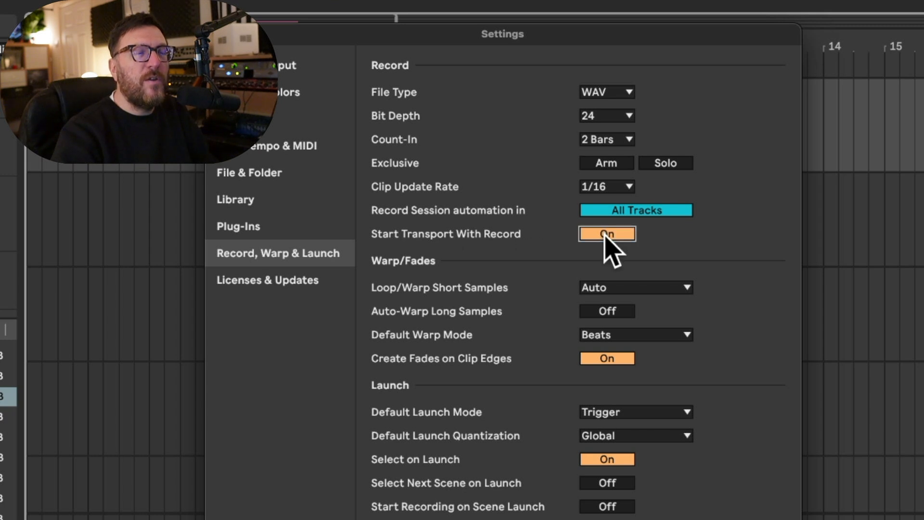
pyautogui.press('Escape')
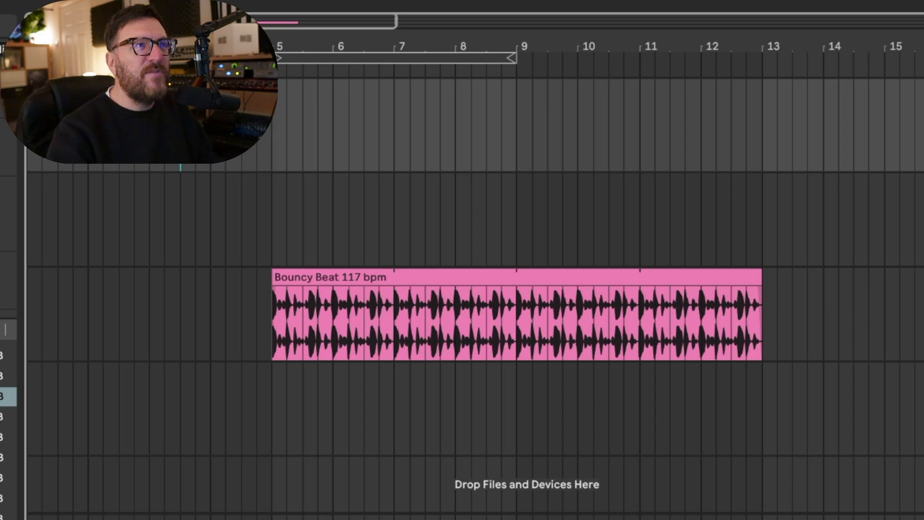
# Step: Move the start position to 3.2.1 on the Upright Piano track and set the metronome count-in to 1 Bar
pyautogui.click(151, 149)
pyautogui.click(105, 133)
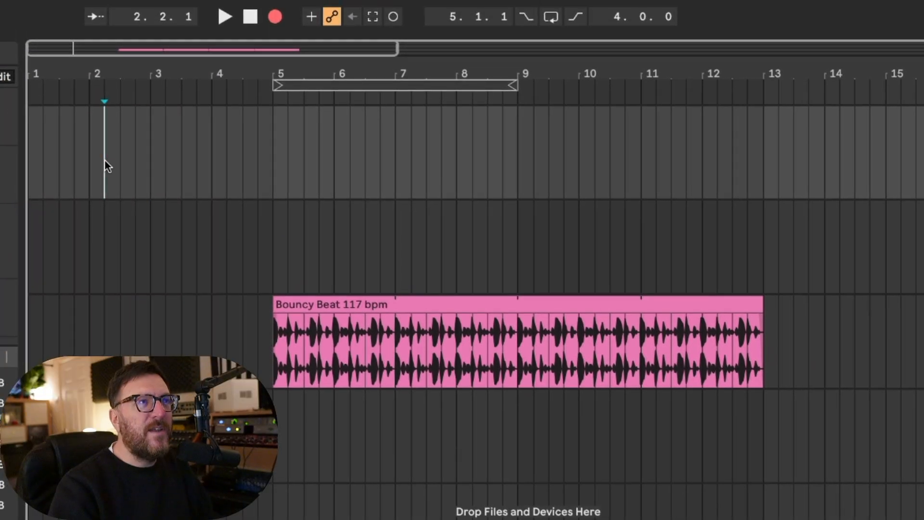
pyautogui.click(166, 136)
pyautogui.click(201, 136)
pyautogui.click(168, 160)
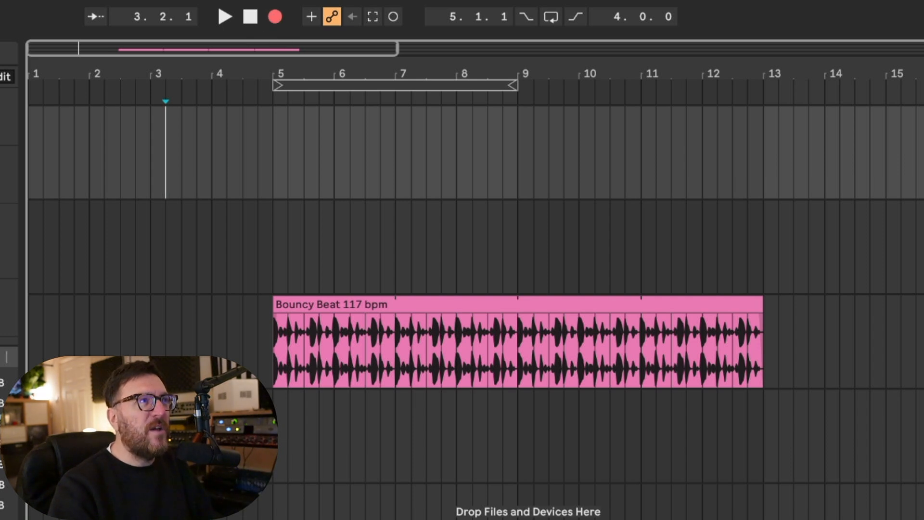
pyautogui.click(41, 17)
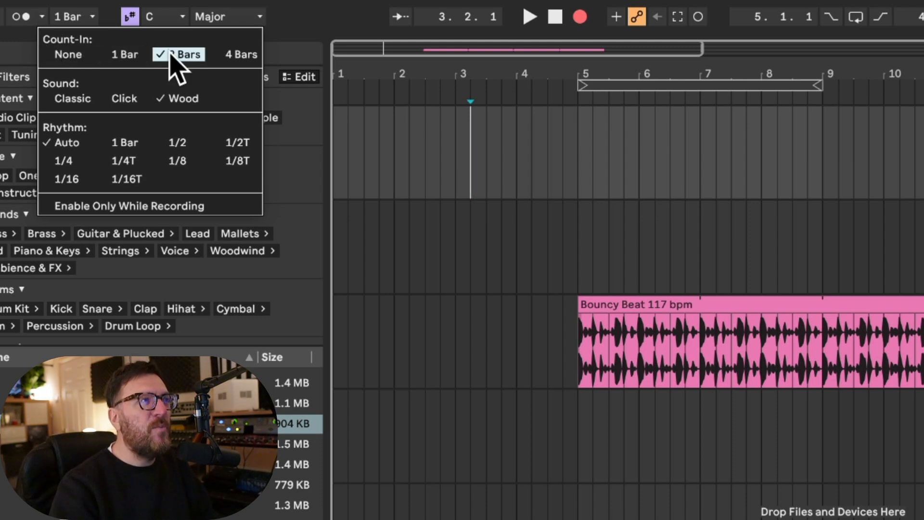
pyautogui.click(129, 54)
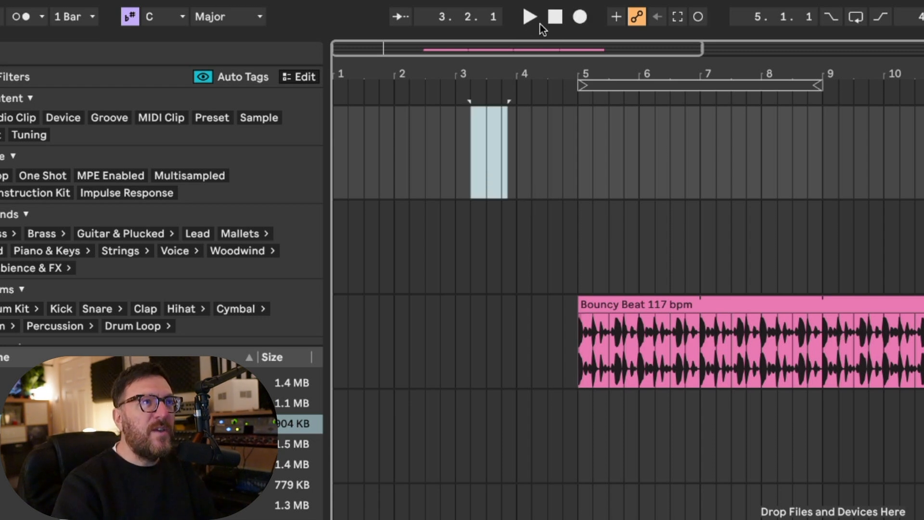
# Step: Record an empty test take on the Upright Piano track from 3.2.1 and delete its clip
pyautogui.click(581, 17)
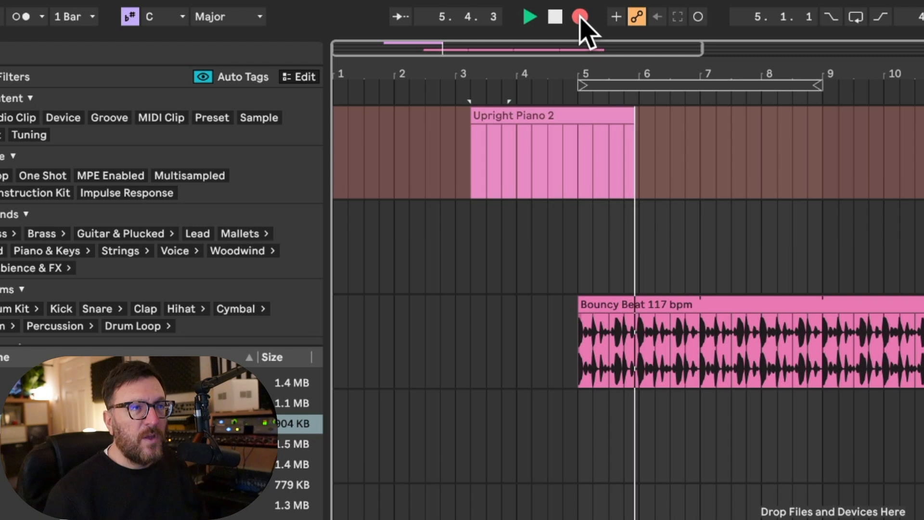
pyautogui.press('space')
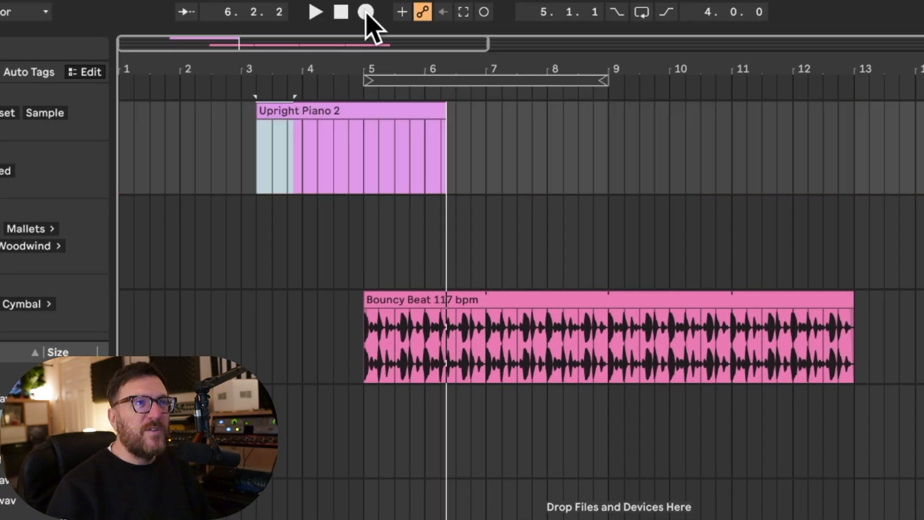
pyautogui.click(366, 148)
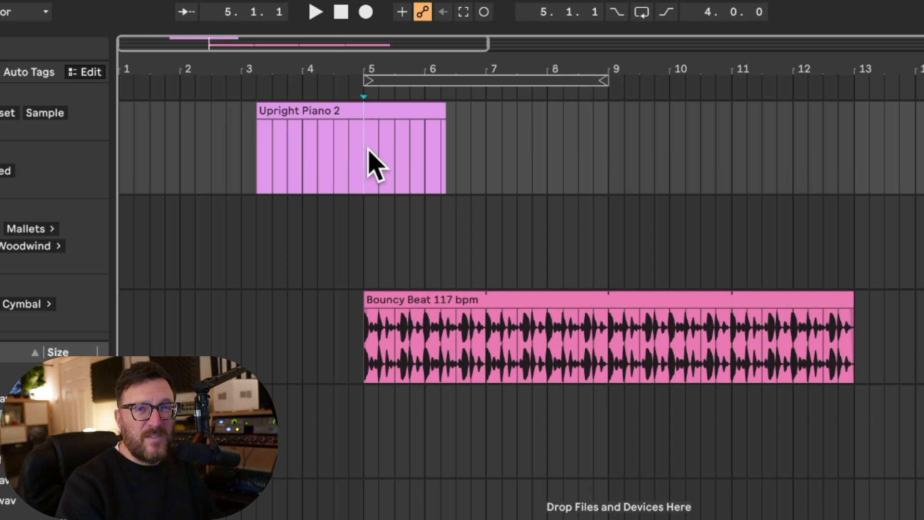
pyautogui.click(276, 159)
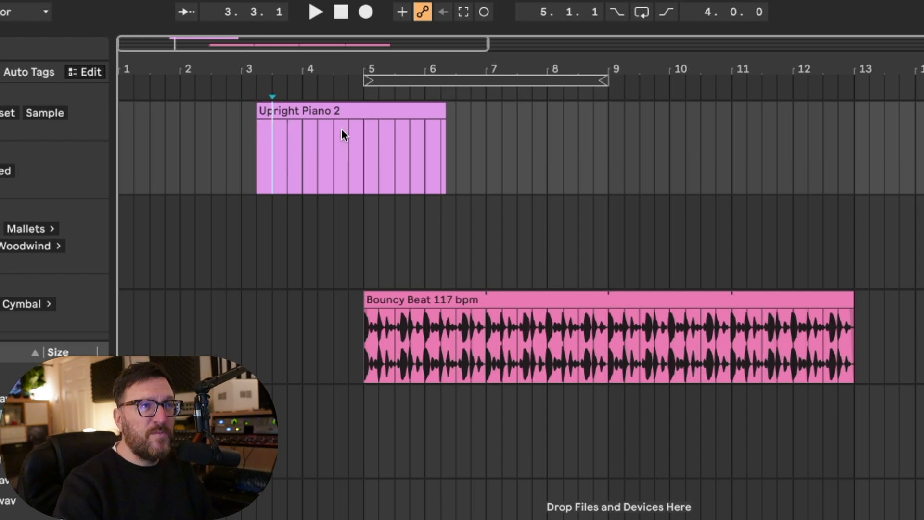
pyautogui.click(355, 110)
pyautogui.press('Delete')
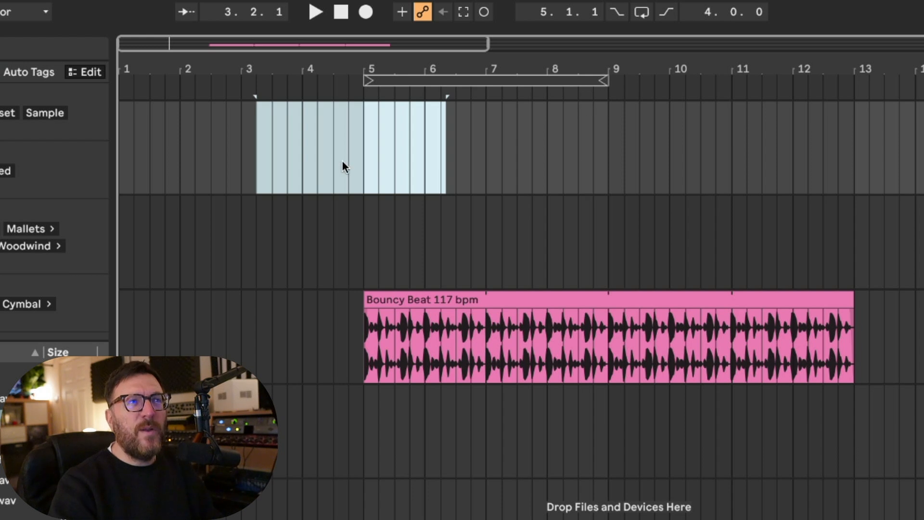
# Step: Record a piano part on the Upright Piano track from bar 4 over the drum loop, stopping shortly after bar 11
pyautogui.click(296, 157)
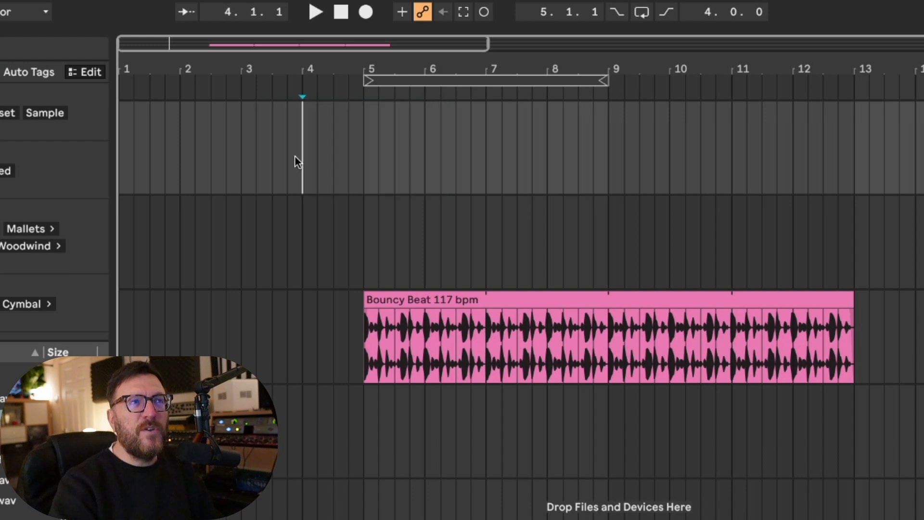
pyautogui.click(366, 12)
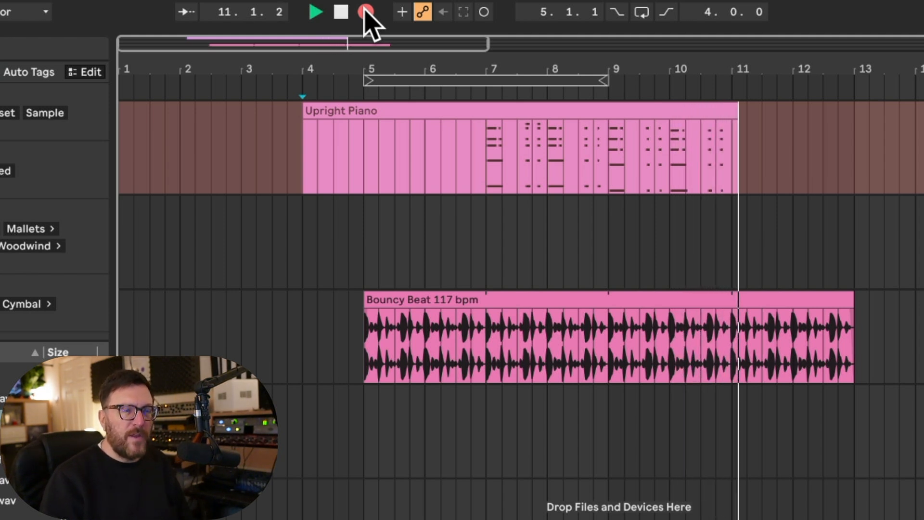
pyautogui.press('space')
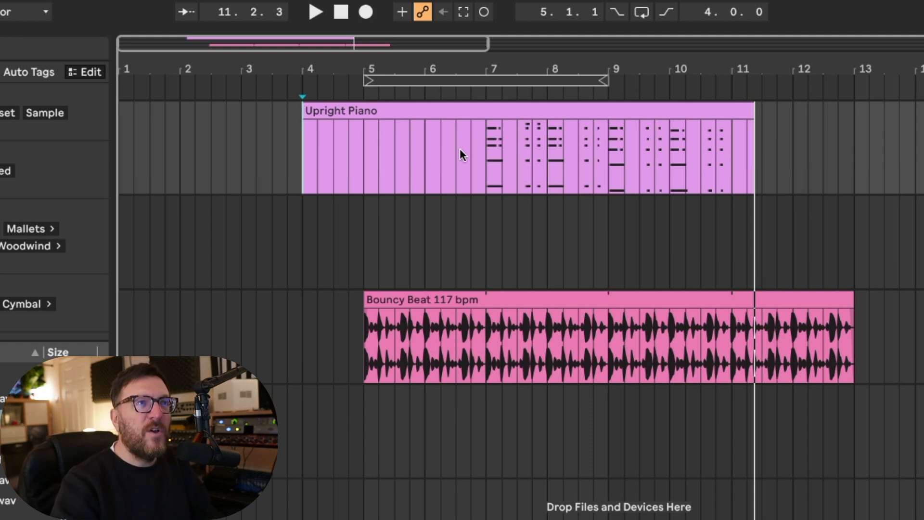
# Step: Split the recorded piano clip at 6.2.2 and delete the empty part before the split
pyautogui.click(485, 157)
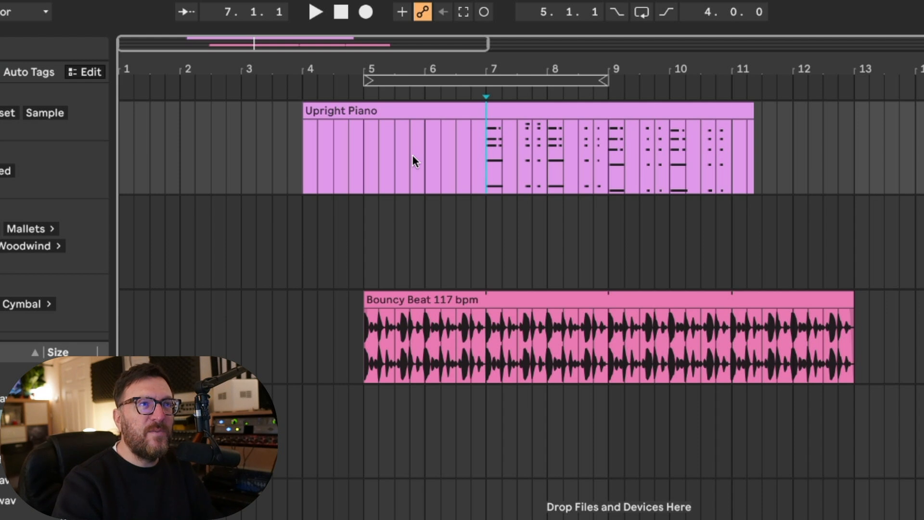
pyautogui.rightClick(447, 149)
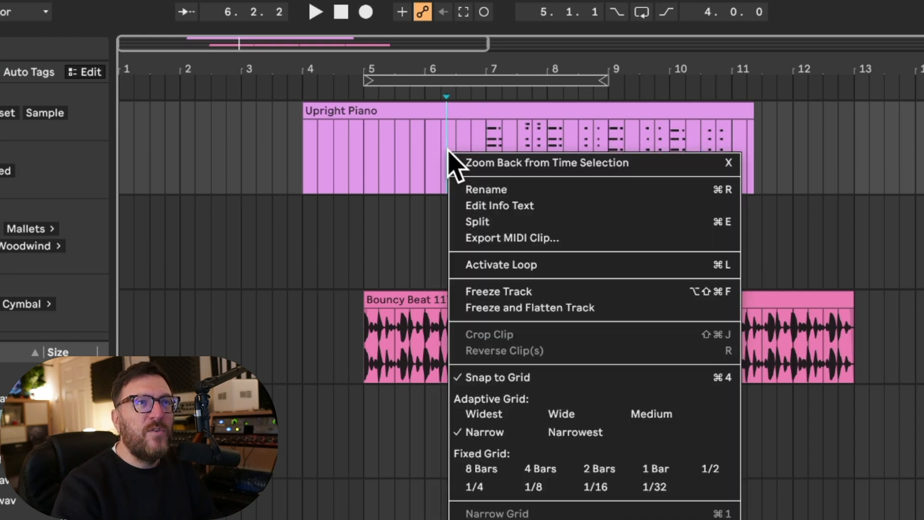
pyautogui.click(473, 221)
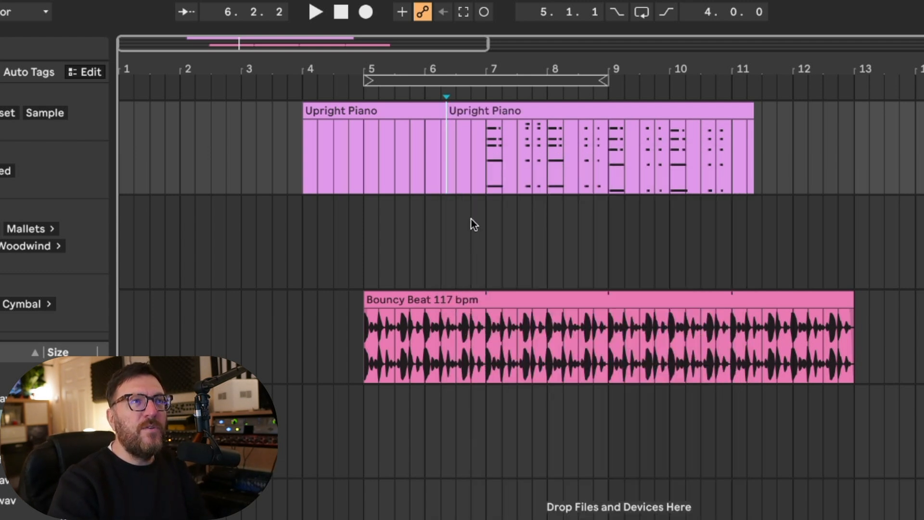
pyautogui.click(400, 112)
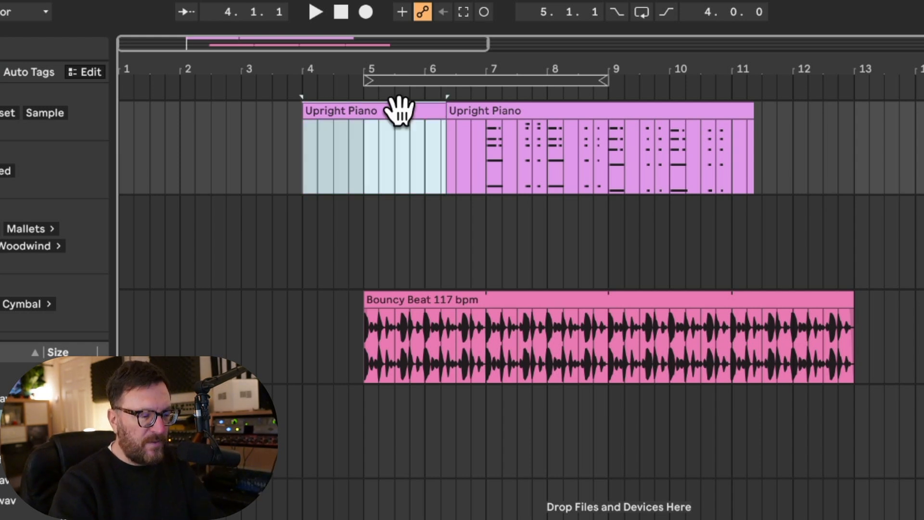
pyautogui.press('Delete')
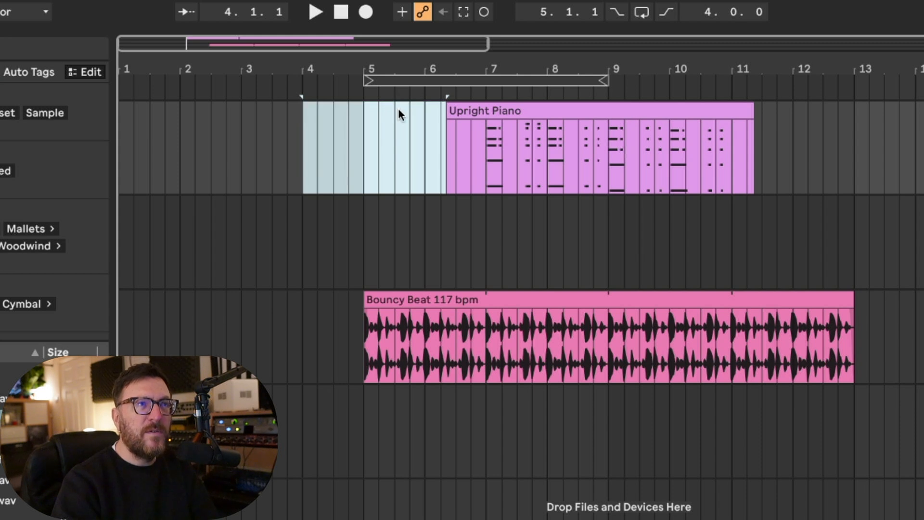
# Step: Audition the remaining piano clip, trim its start to the first notes and move it to bar 5
pyautogui.click(446, 153)
pyautogui.press('space')
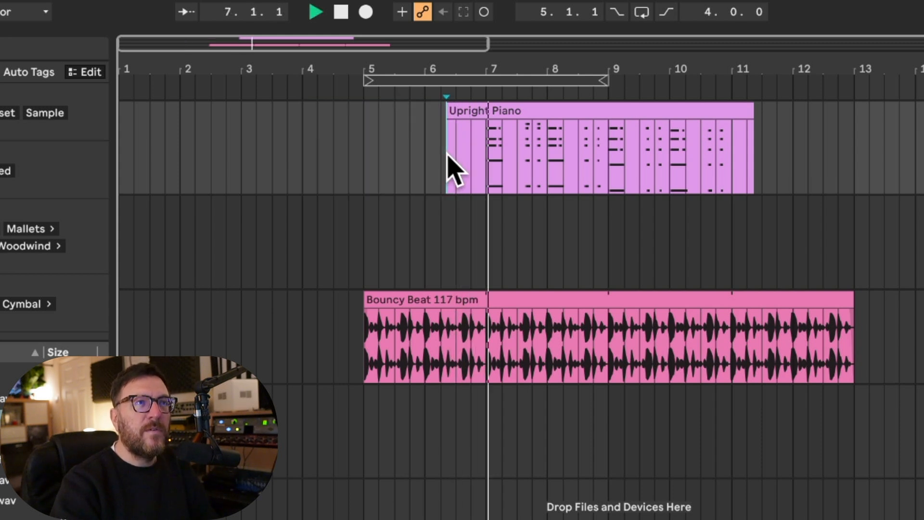
pyautogui.press('space')
pyautogui.moveTo(458, 126); pyautogui.dragTo(382, 113)
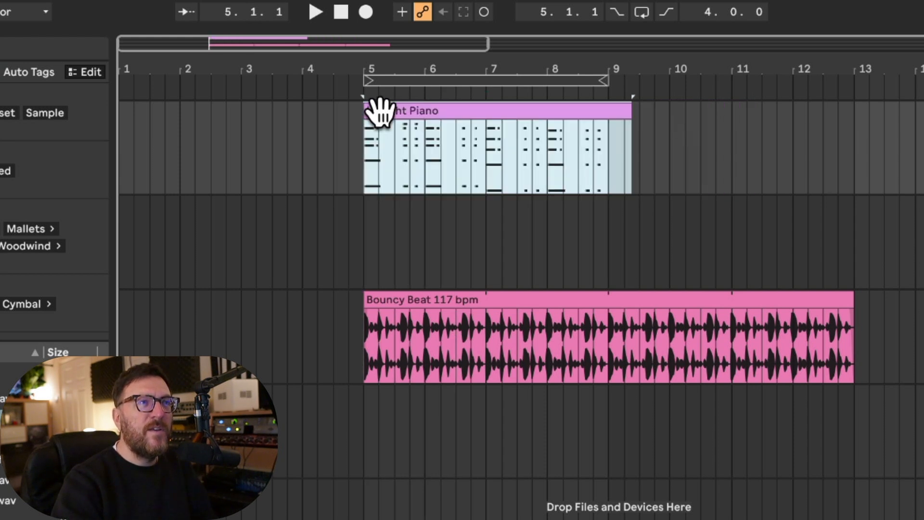
# Step: Audition the Upright Piano clip from bar 5, trim its end to bar 9 and activate the loop over bars 5 to 9
pyautogui.click(361, 161)
pyautogui.press('space')
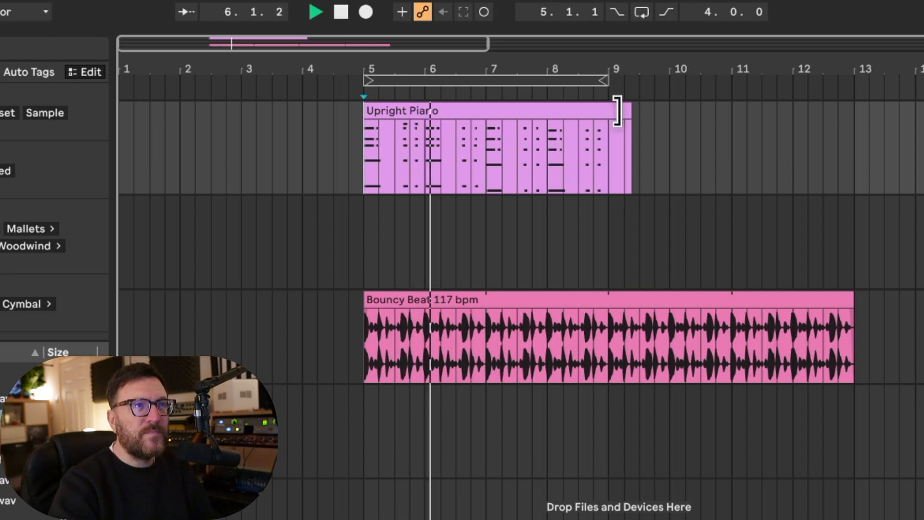
pyautogui.scroll(3, 525, 119)
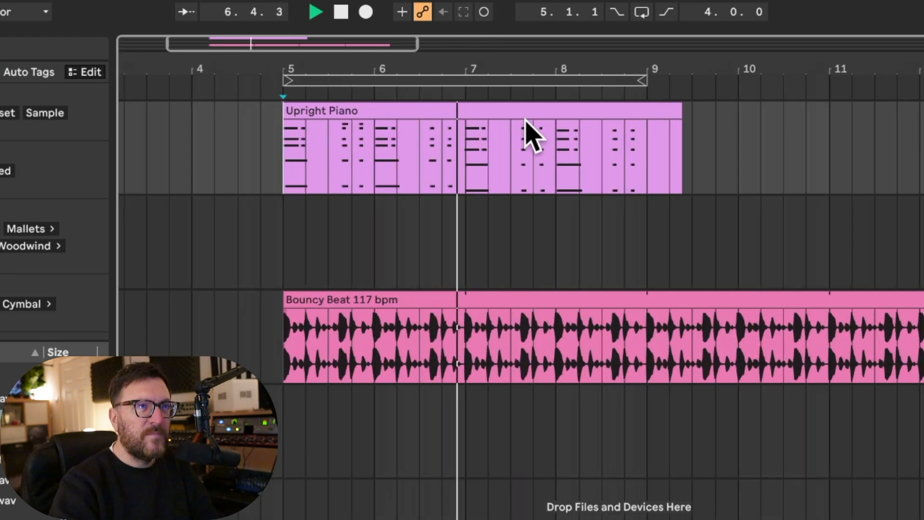
pyautogui.scroll(1, 529, 136)
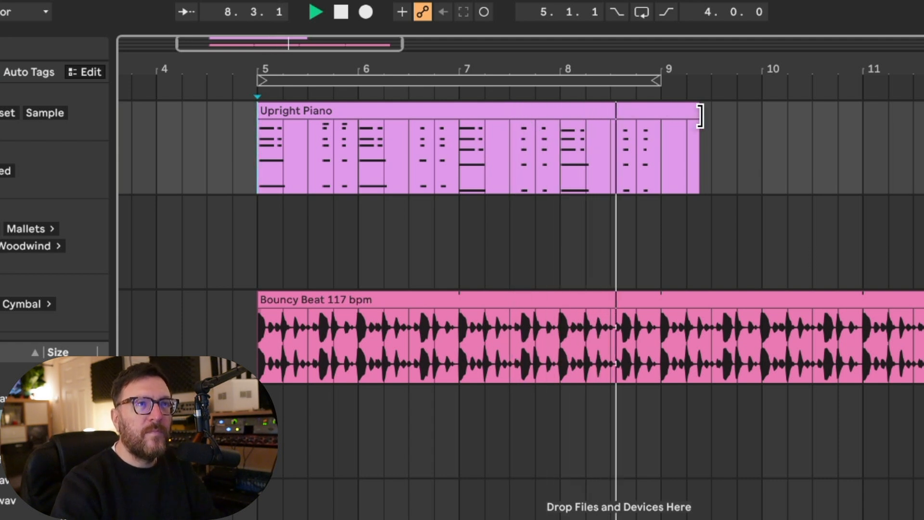
pyautogui.press('space')
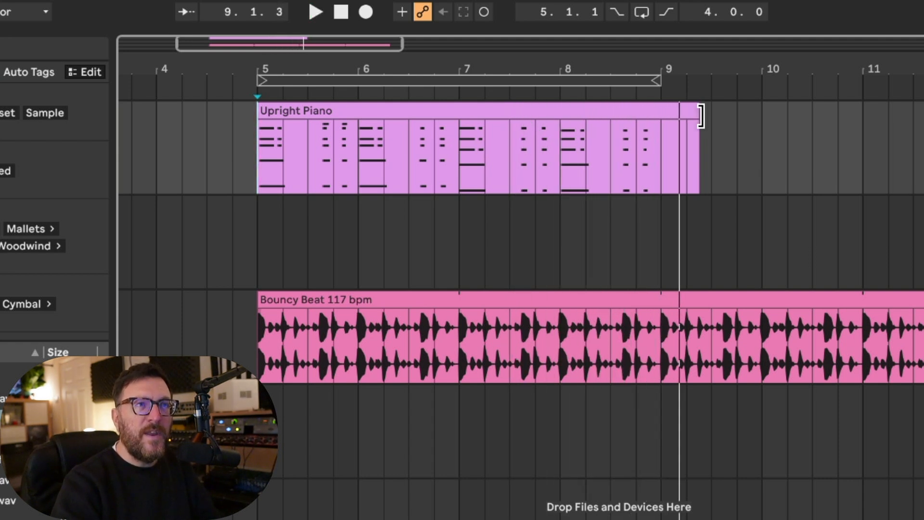
pyautogui.moveTo(701, 116); pyautogui.dragTo(672, 118)
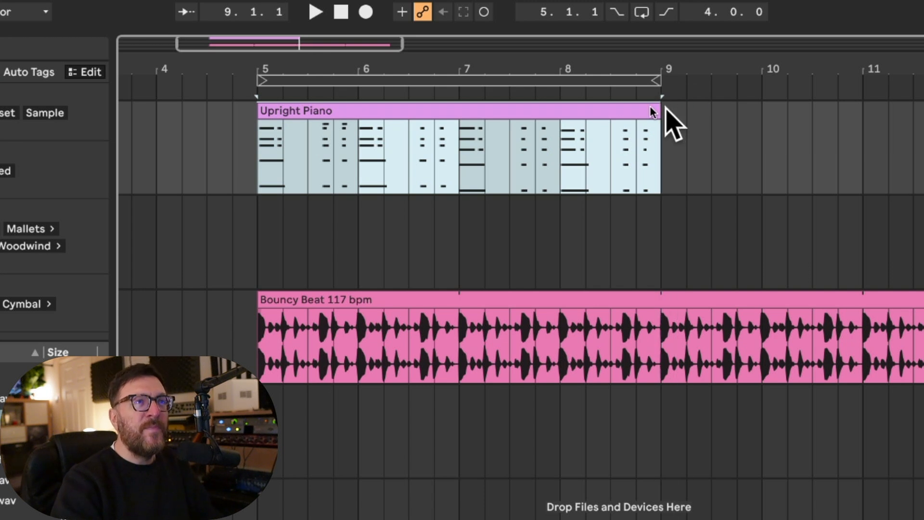
pyautogui.rightClick(610, 110)
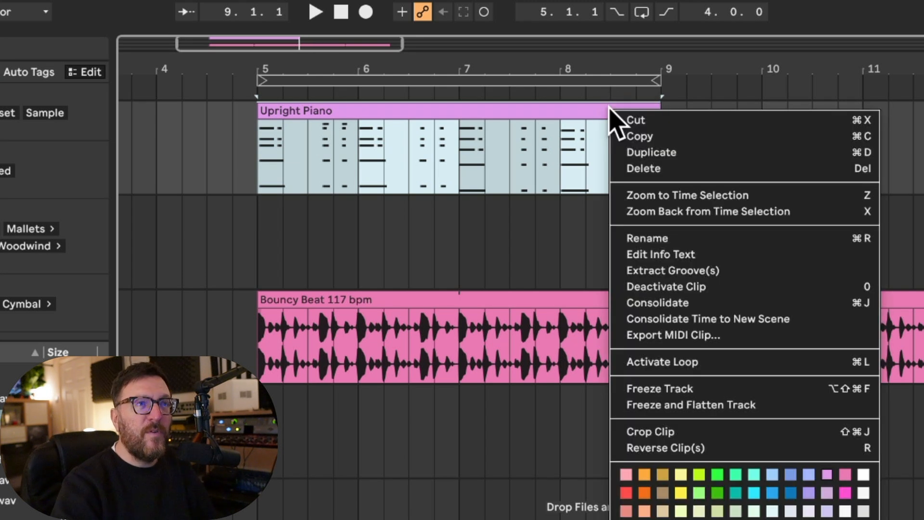
pyautogui.click(747, 365)
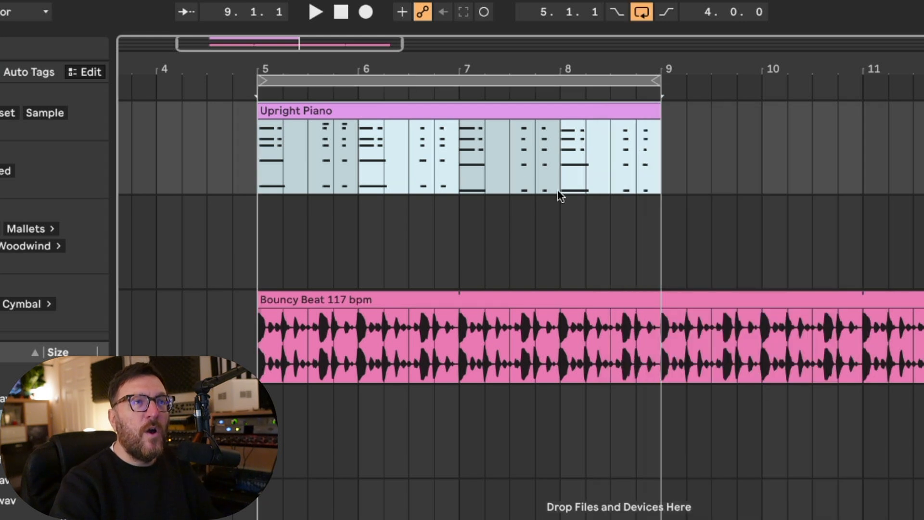
# Step: Duplicate the Upright Piano clip directly after itself at bar 9 and extend the loop to bar 13
pyautogui.rightClick(495, 114)
pyautogui.click(522, 157)
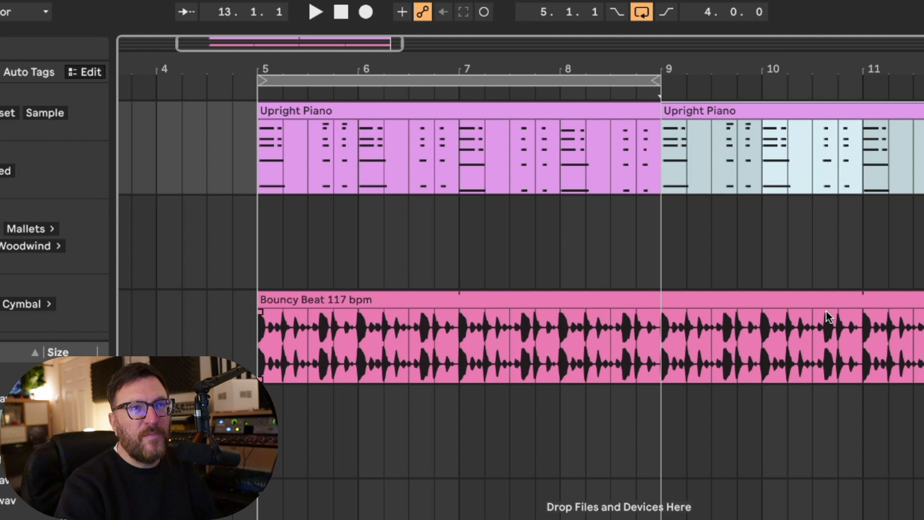
pyautogui.moveTo(661, 81); pyautogui.dragTo(922, 80)
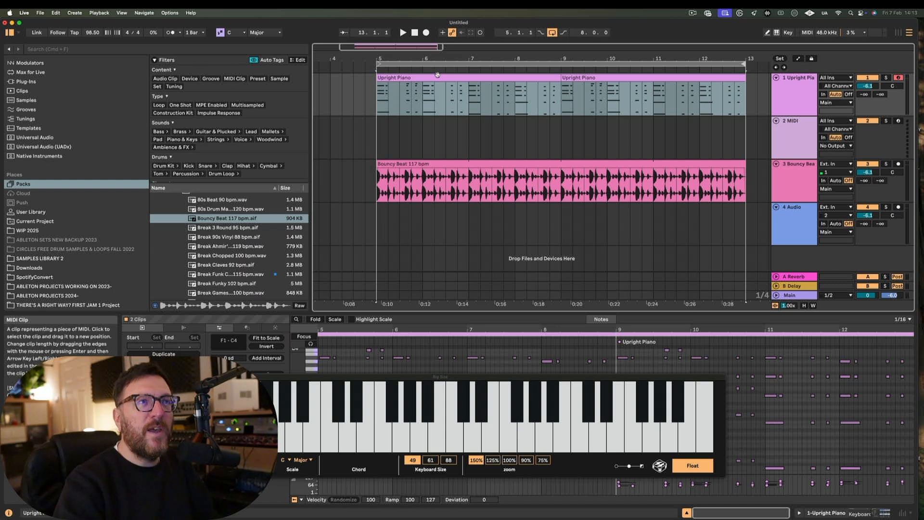
# Step: Open the first Upright Piano clip's notes for editing and move the floating Big Size keyboard clear of the note editor
pyautogui.click(438, 76)
pyautogui.click(438, 77)
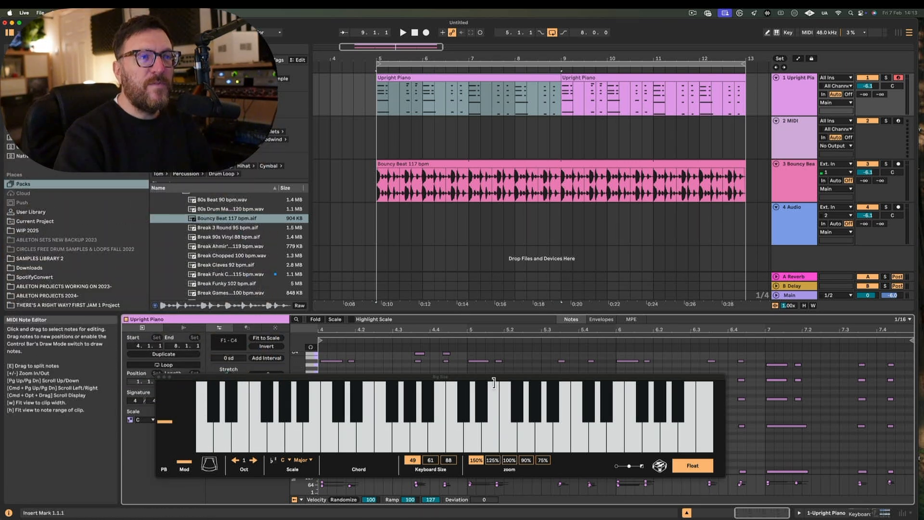
pyautogui.moveTo(490, 380); pyautogui.dragTo(378, 167)
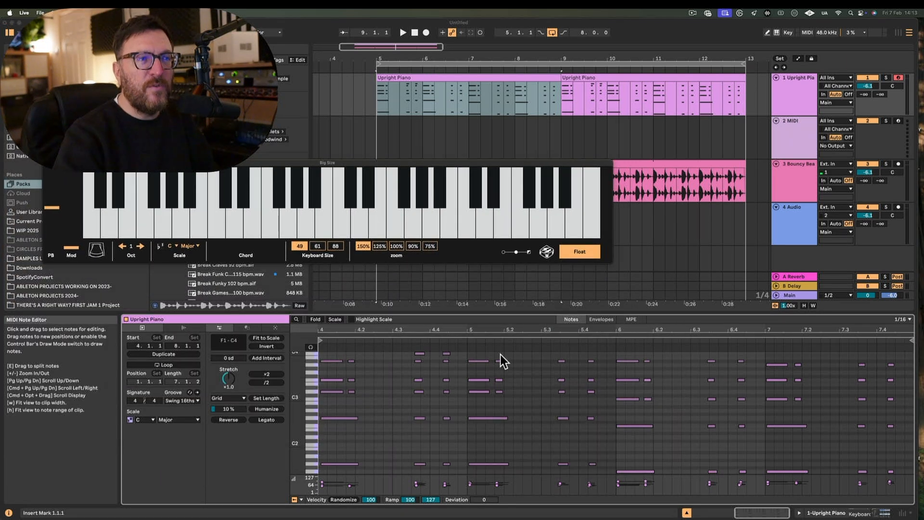
pyautogui.press('super+a')
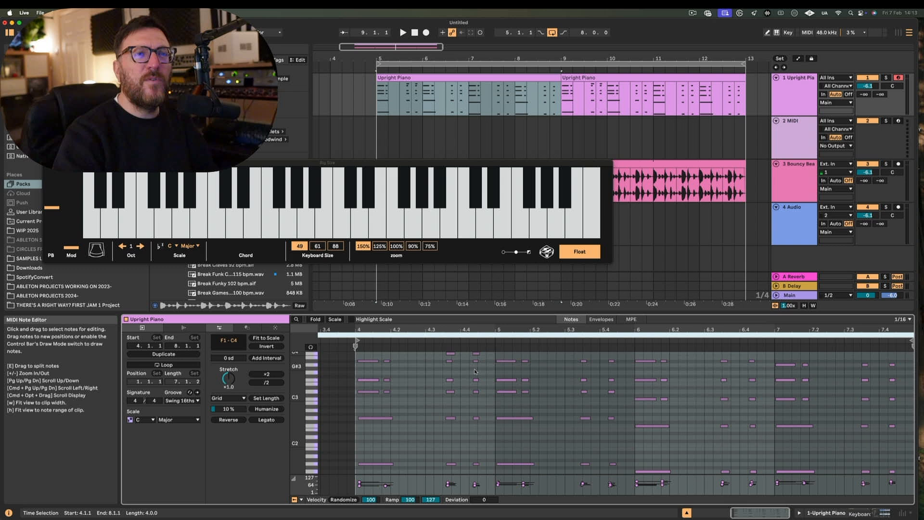
pyautogui.press('x')
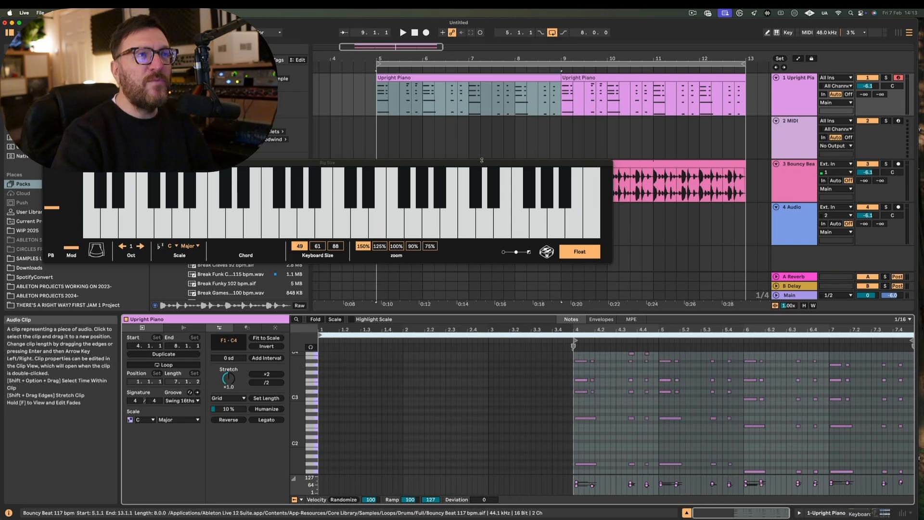
pyautogui.moveTo(482, 160); pyautogui.dragTo(511, 282)
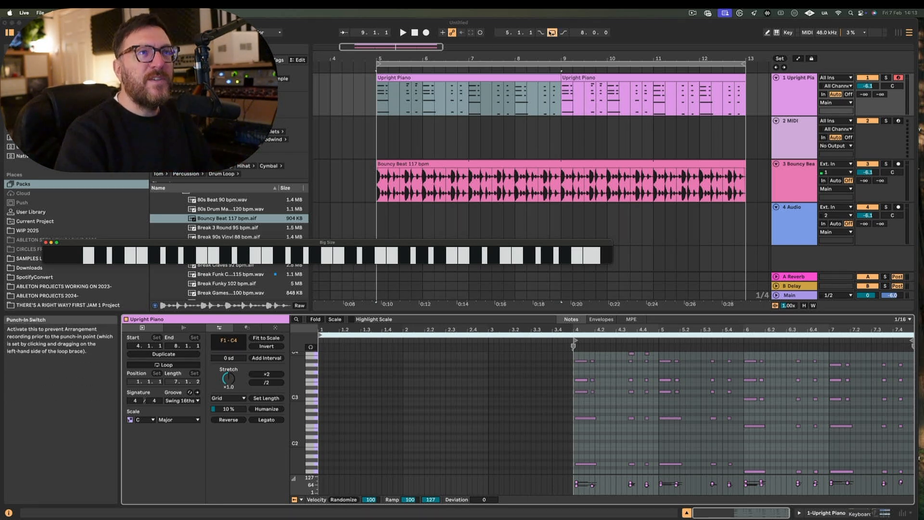
# Step: Shorten the arrangement loop to bars 5 to 9 and select the first Upright Piano clip
pyautogui.click(552, 32)
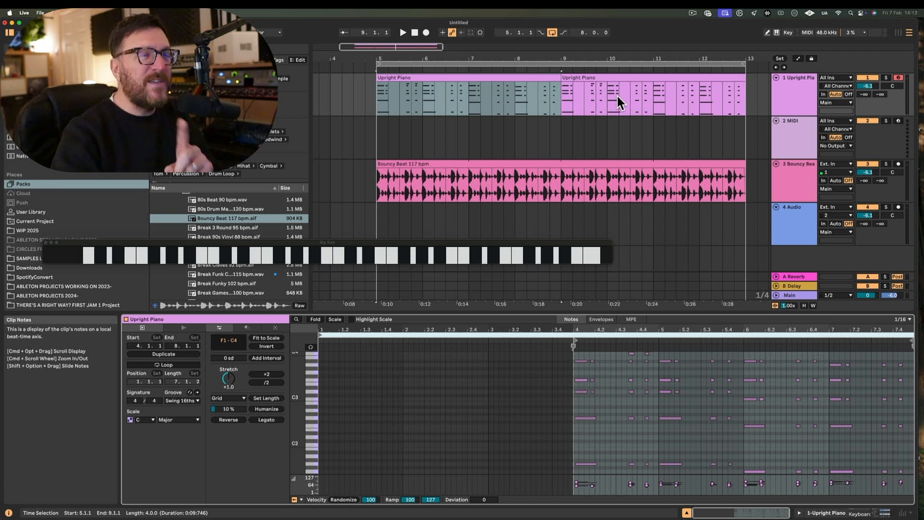
pyautogui.moveTo(747, 67); pyautogui.dragTo(569, 74)
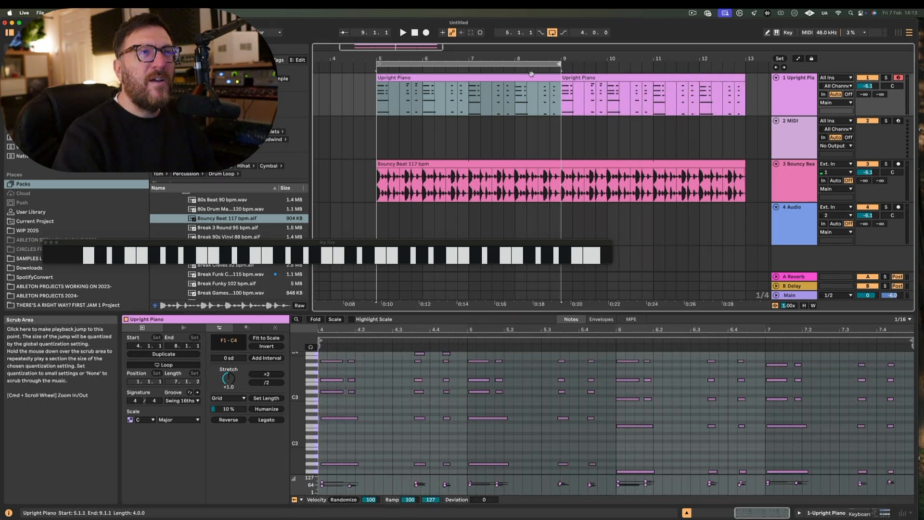
pyautogui.click(528, 78)
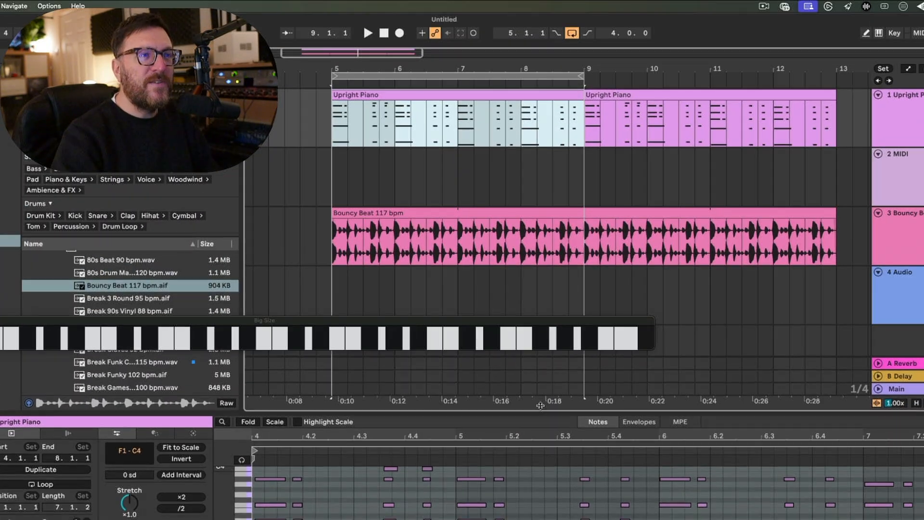
# Step: Enlarge the note editor clear of the floating keyboard and select all notes in the first piano clip
pyautogui.moveTo(653, 203); pyautogui.dragTo(664, 51)
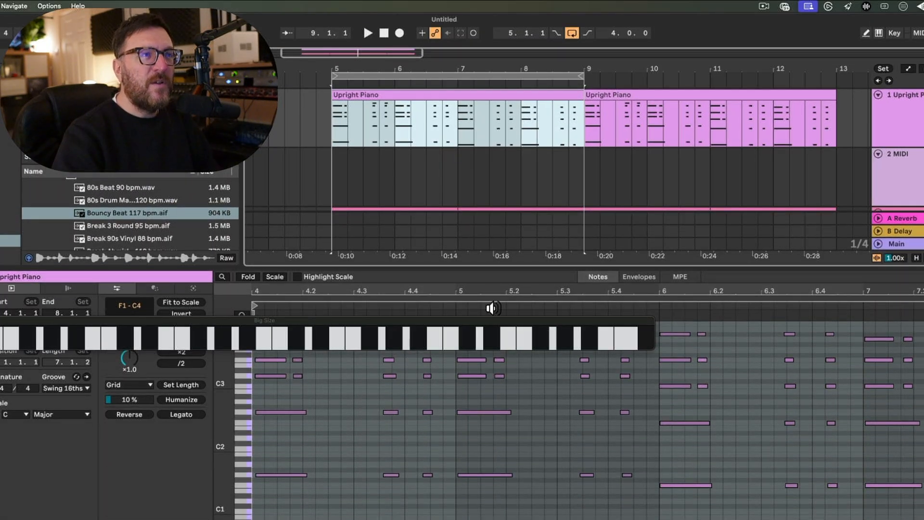
pyautogui.moveTo(484, 325); pyautogui.dragTo(500, 92)
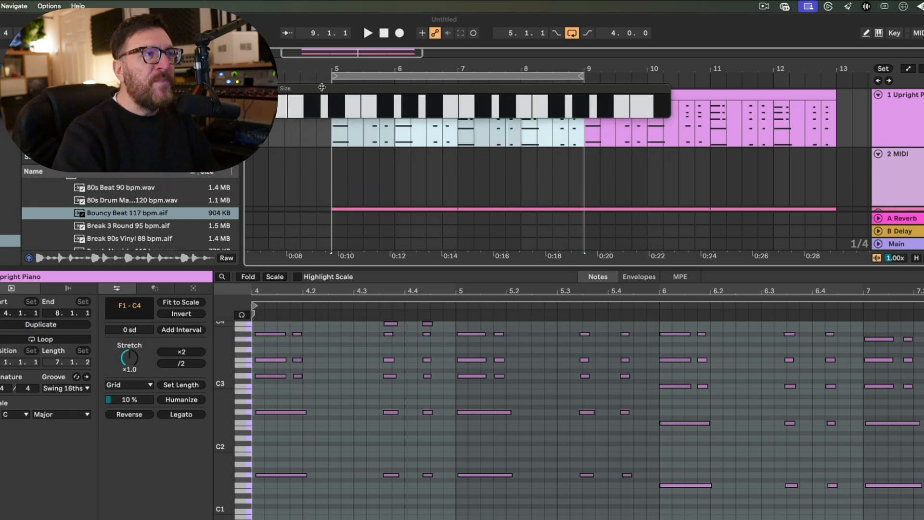
pyautogui.click(348, 414)
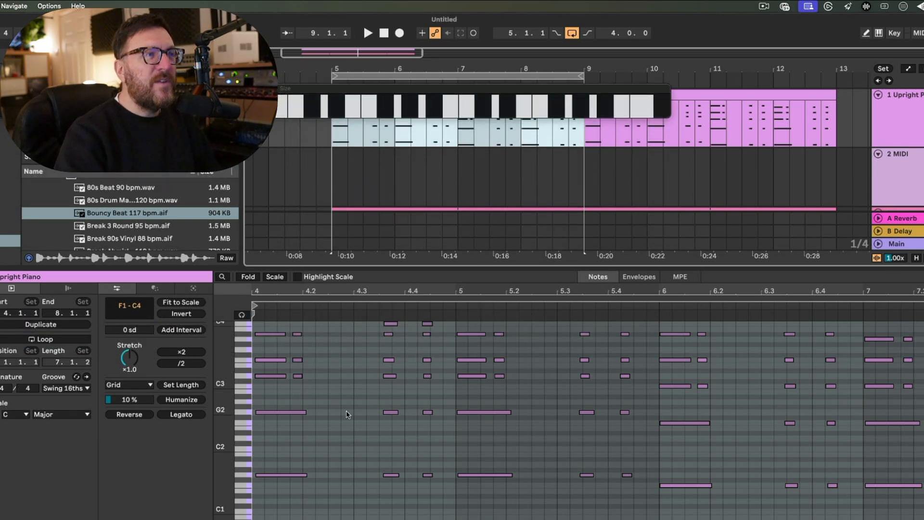
pyautogui.click(355, 459)
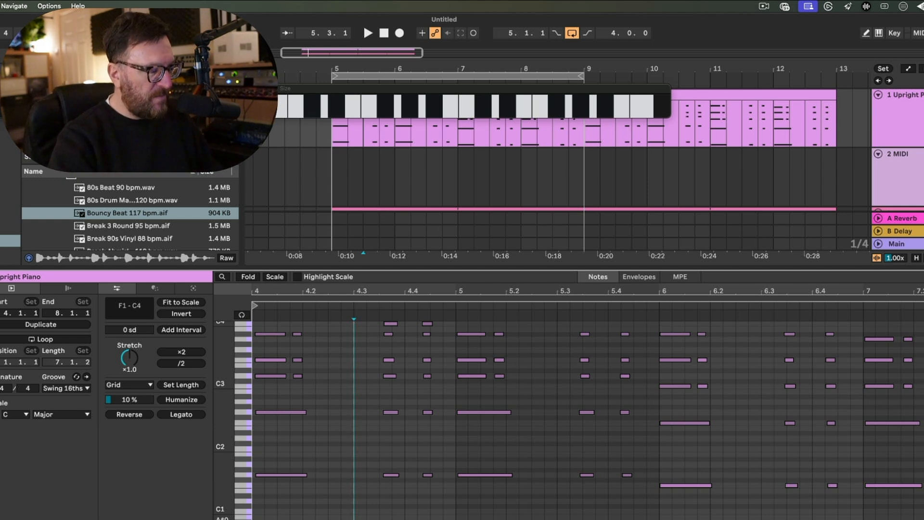
pyautogui.press('super+a')
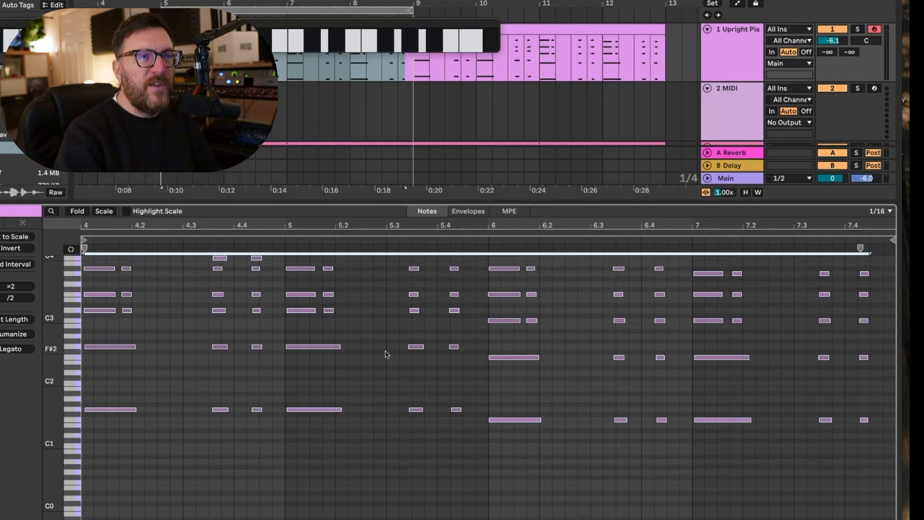
# Step: Check the note starts against the grid, try quantizing the selected notes with the current settings, and undo the quantization
pyautogui.scroll(5, 556, 416)
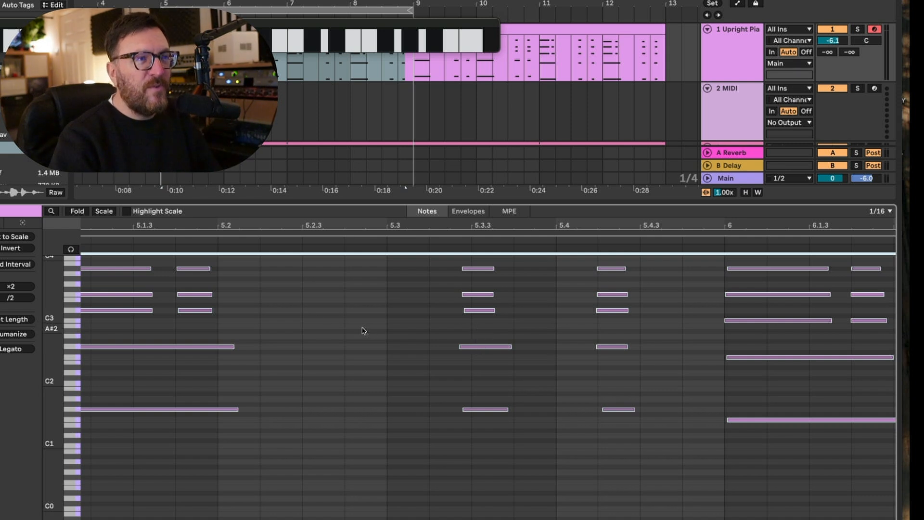
pyautogui.scroll(-3, 309, 318)
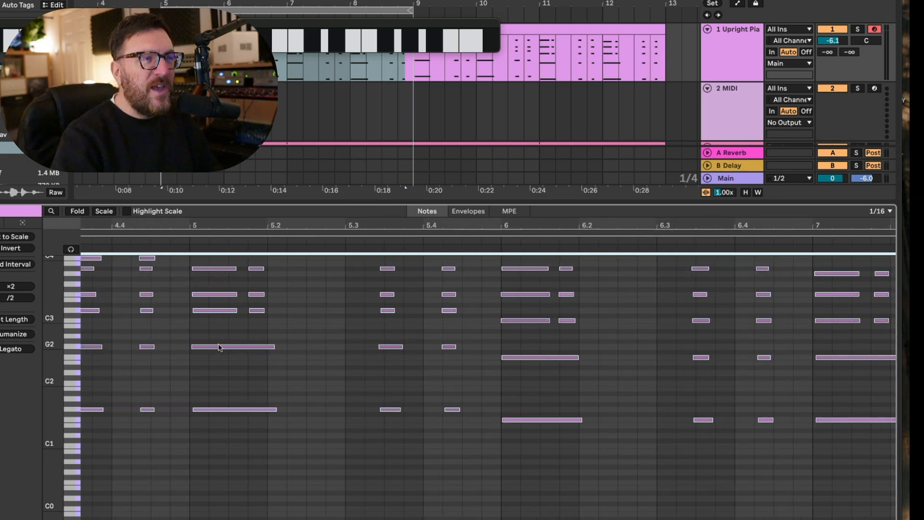
pyautogui.scroll(2, 218, 343)
pyautogui.scroll(2, 219, 343)
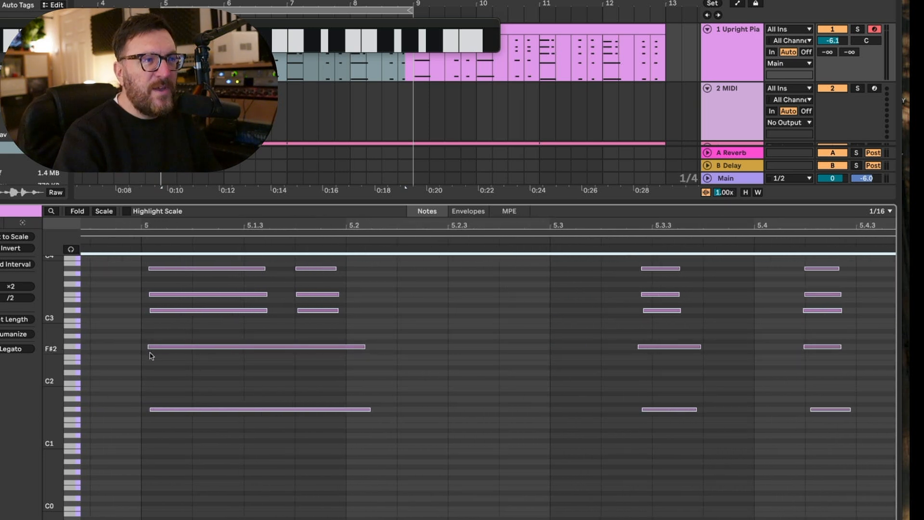
pyautogui.scroll(-5, 196, 380)
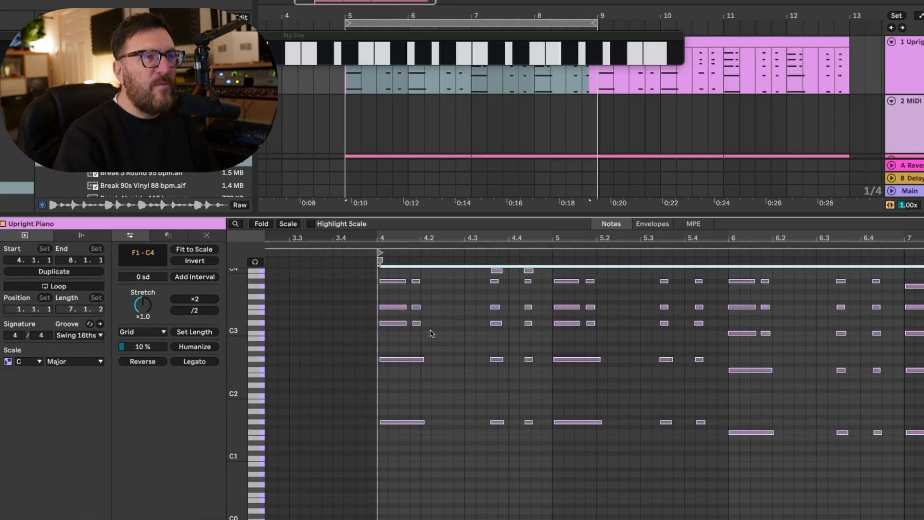
pyautogui.rightClick(431, 333)
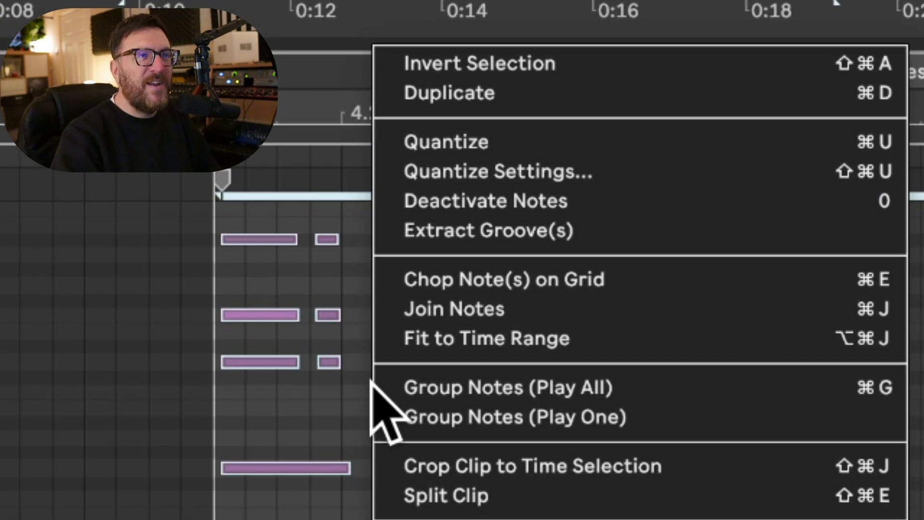
pyautogui.click(474, 142)
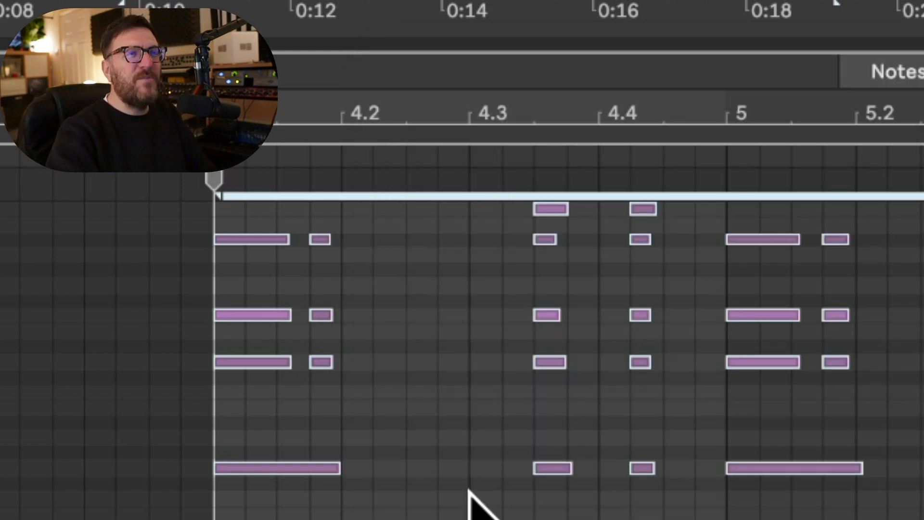
pyautogui.hotkey('ctrl', 'z')
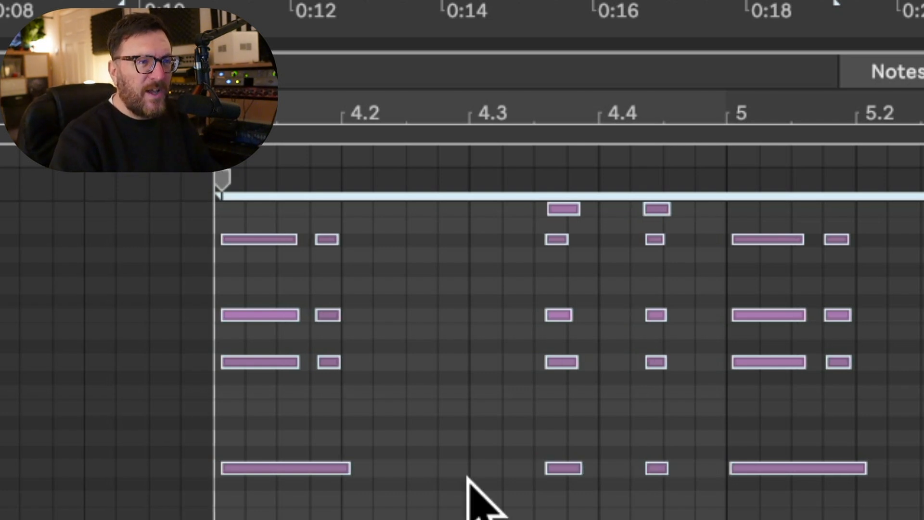
# Step: Open the quantize settings for the selected notes and quantize both their starts and ends to the grid at 100 %
pyautogui.rightClick(444, 412)
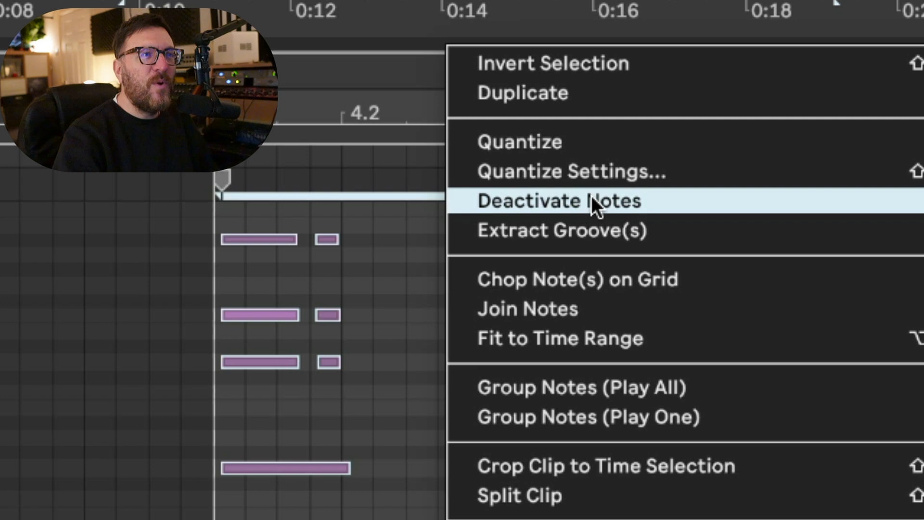
pyautogui.click(597, 171)
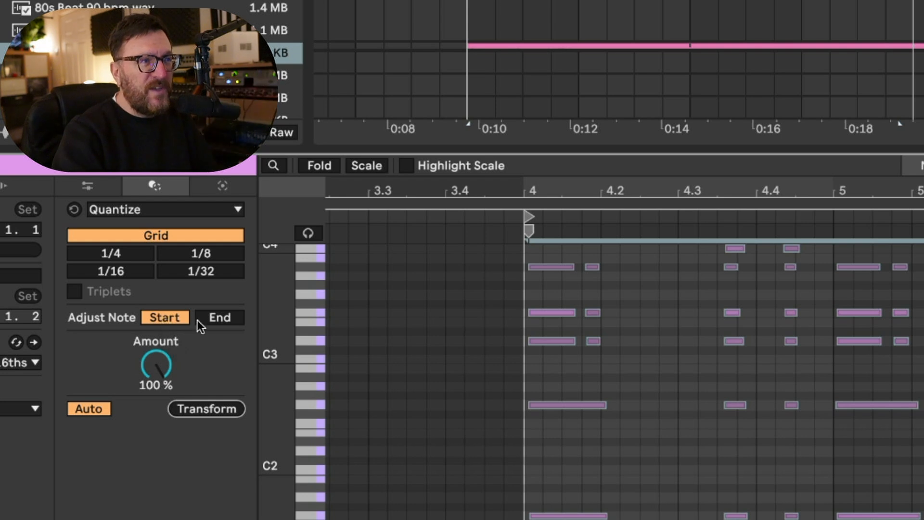
pyautogui.click(221, 318)
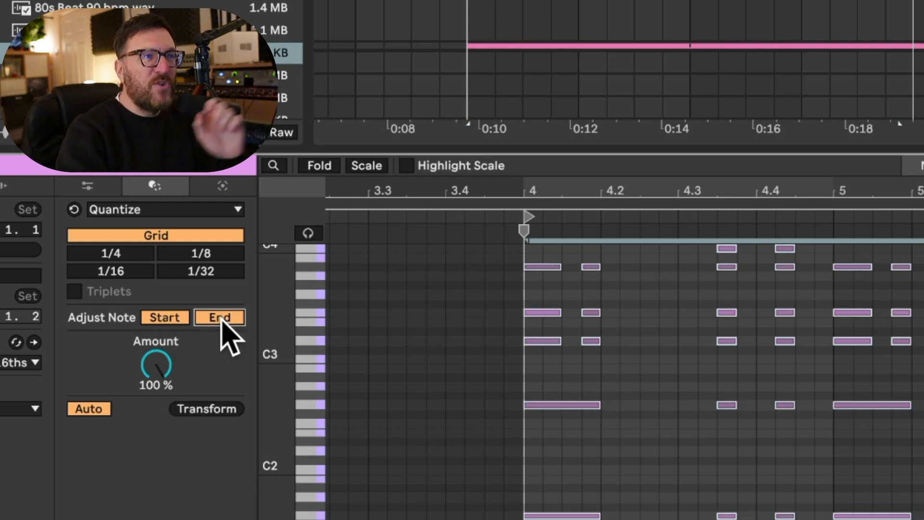
# Step: Try a quantize amount of 0 % on the selected notes and raise it back to about 99 %
pyautogui.click(156, 364)
pyautogui.moveTo(156, 365); pyautogui.dragTo(155, 460)
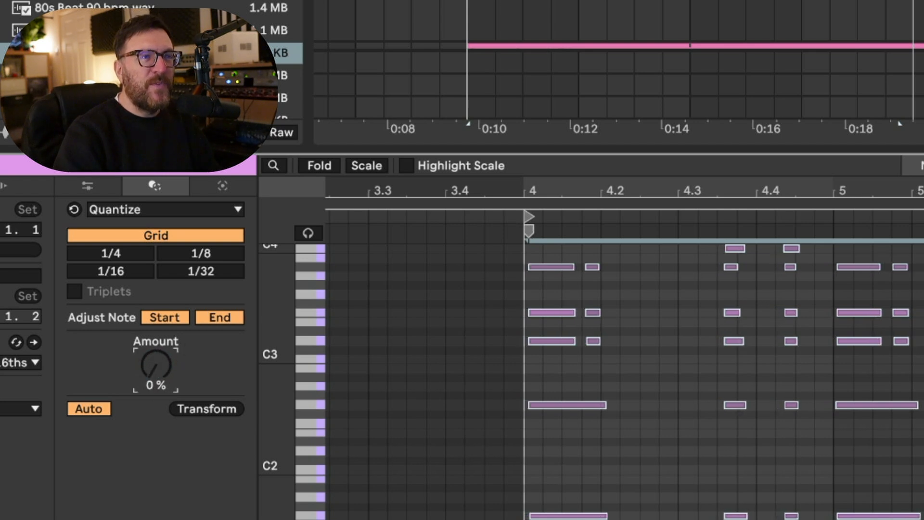
pyautogui.moveTo(156, 364); pyautogui.dragTo(155, 271)
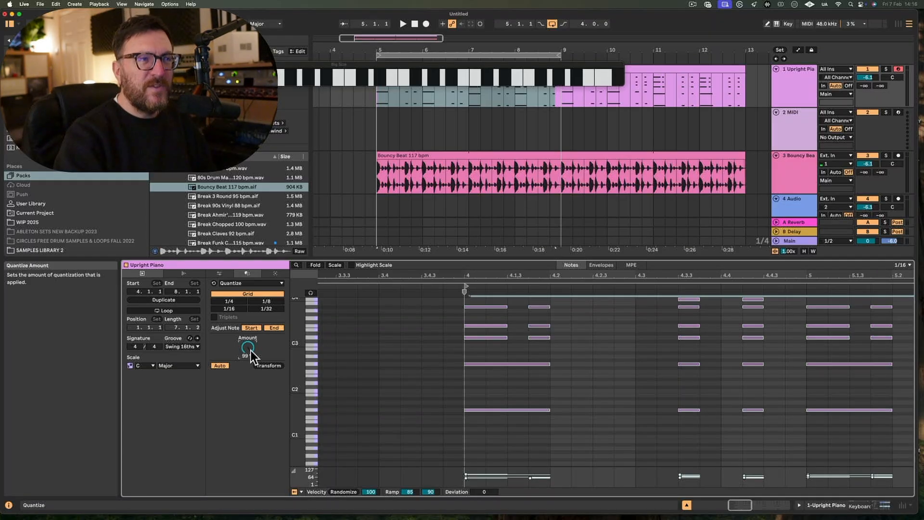
pyautogui.moveTo(160, 373); pyautogui.dragTo(157, 369)
# Step: Play the quantized piano part over the drum loop from bar 5, stop playback, and enlarge the arrangement area
pyautogui.click(374, 134)
pyautogui.press('space')
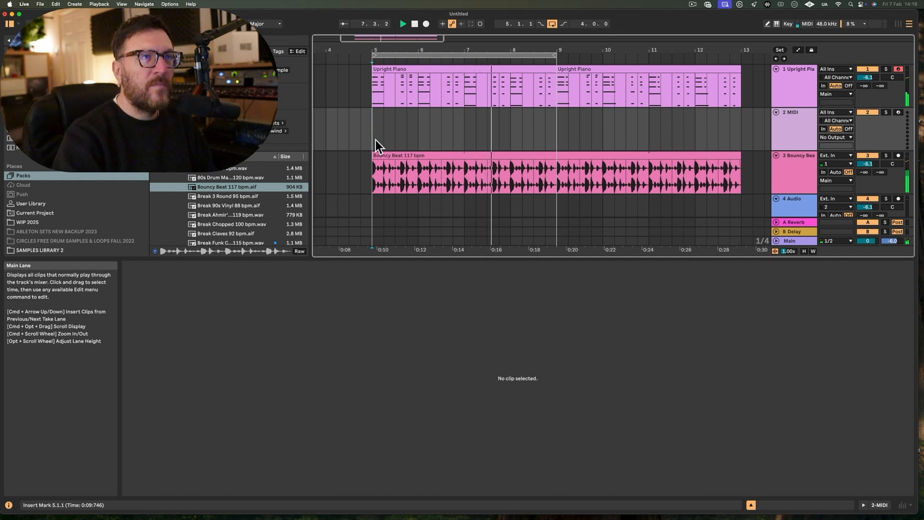
pyautogui.press('space')
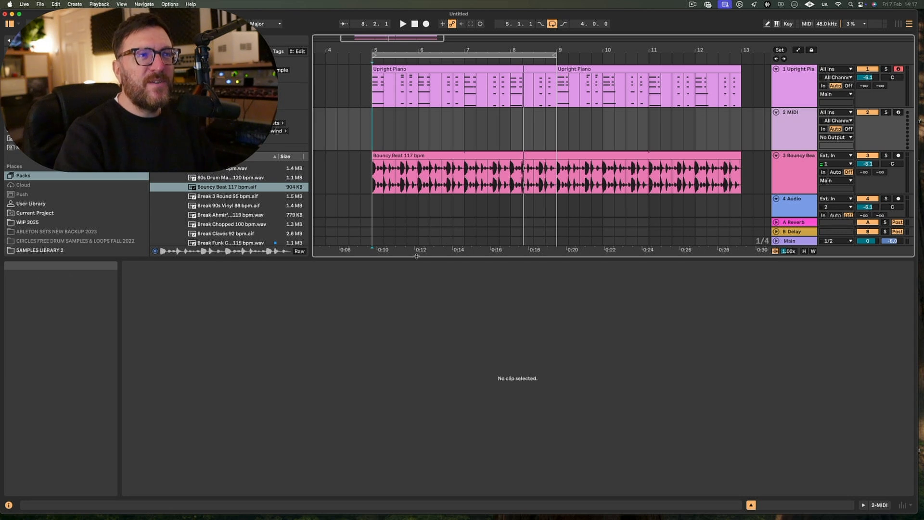
pyautogui.moveTo(414, 258); pyautogui.dragTo(408, 375)
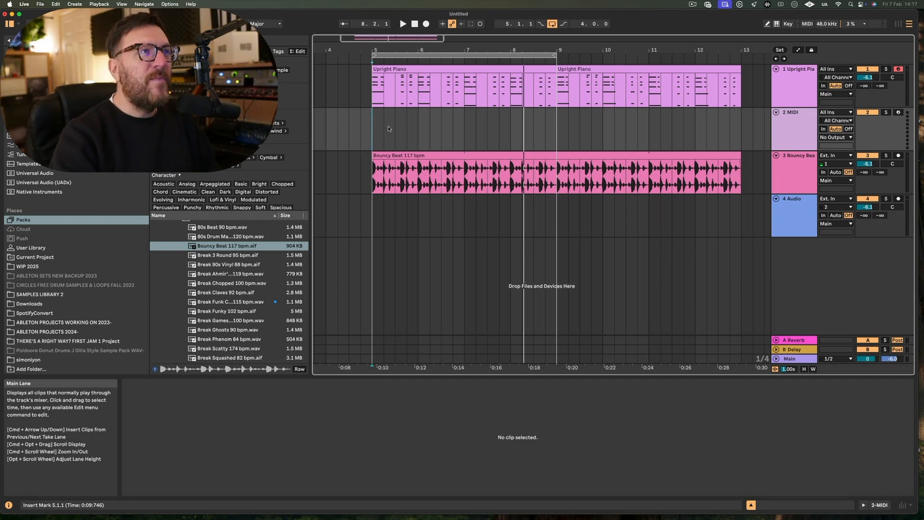
pyautogui.click(384, 132)
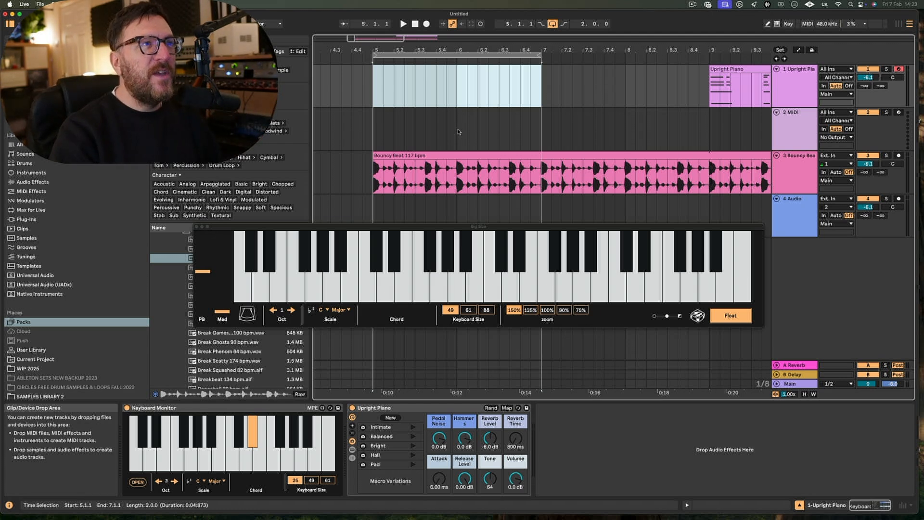
# Step: Select two bars from bar 5 to bar 7 on the Upright Piano track and insert an empty MIDI clip there
pyautogui.click(450, 86)
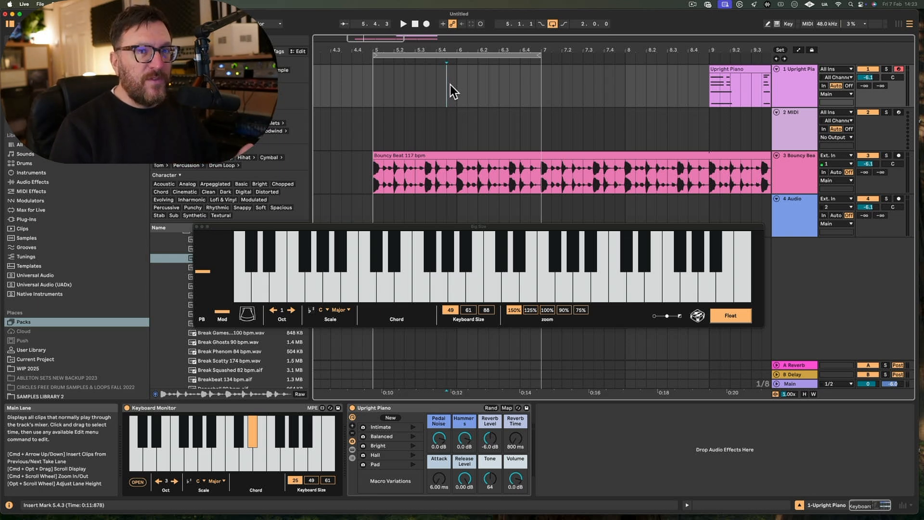
pyautogui.click(378, 94)
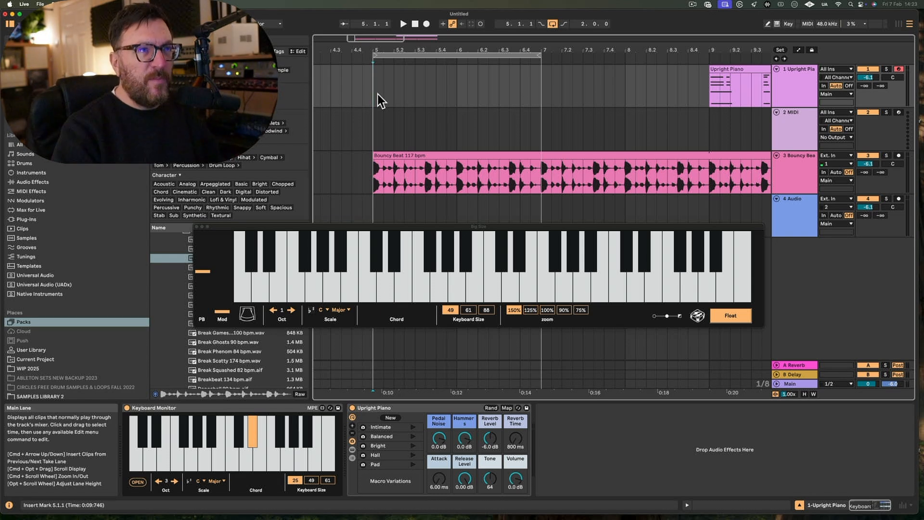
pyautogui.click(399, 86)
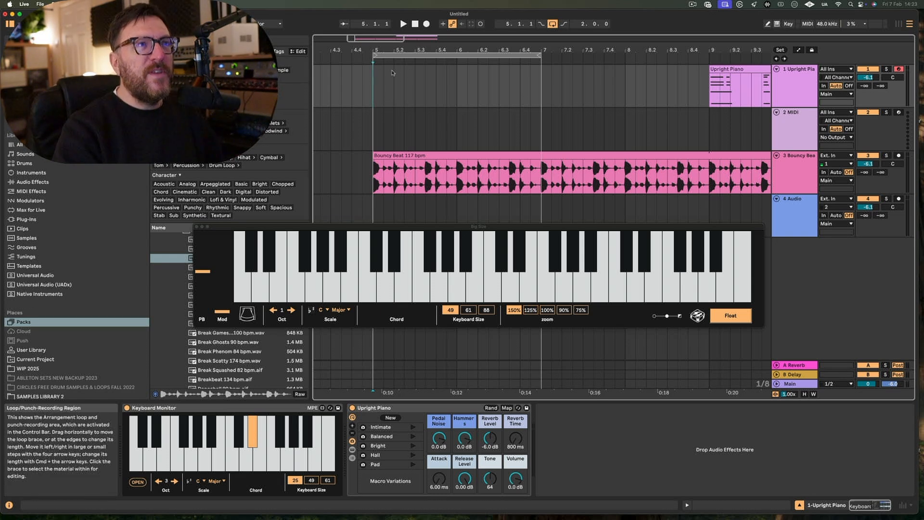
pyautogui.click(376, 94)
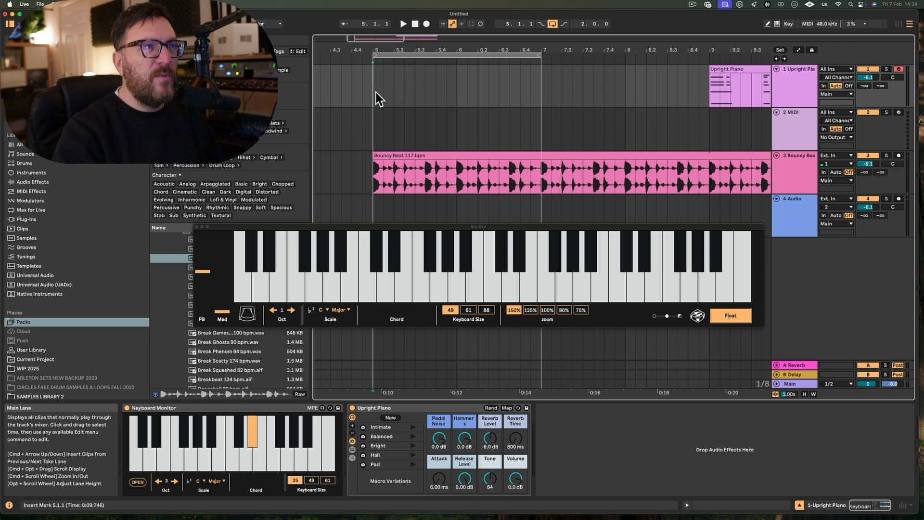
pyautogui.moveTo(379, 93); pyautogui.dragTo(540, 104)
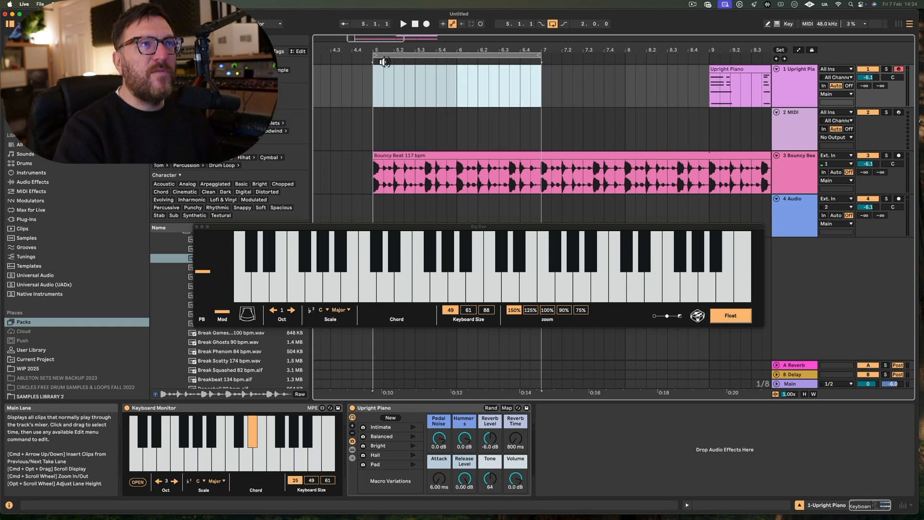
pyautogui.rightClick(455, 77)
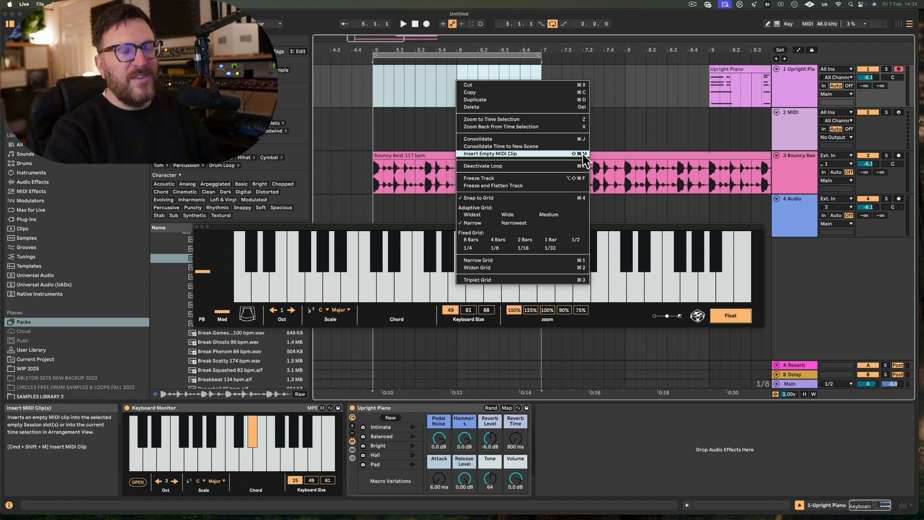
pyautogui.click(430, 100)
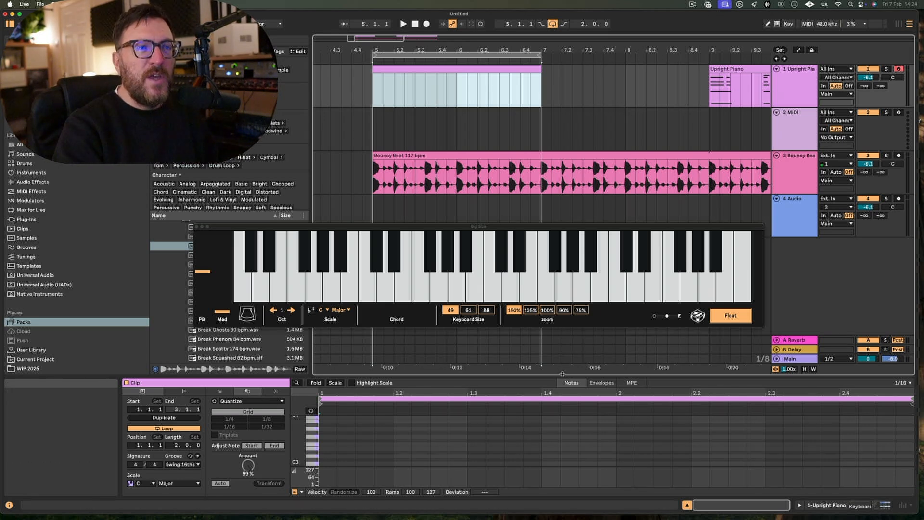
# Step: Enlarge the note editor for the new clip and move the floating keyboard clear of it, showing the range up to C4
pyautogui.moveTo(562, 372); pyautogui.dragTo(569, 261)
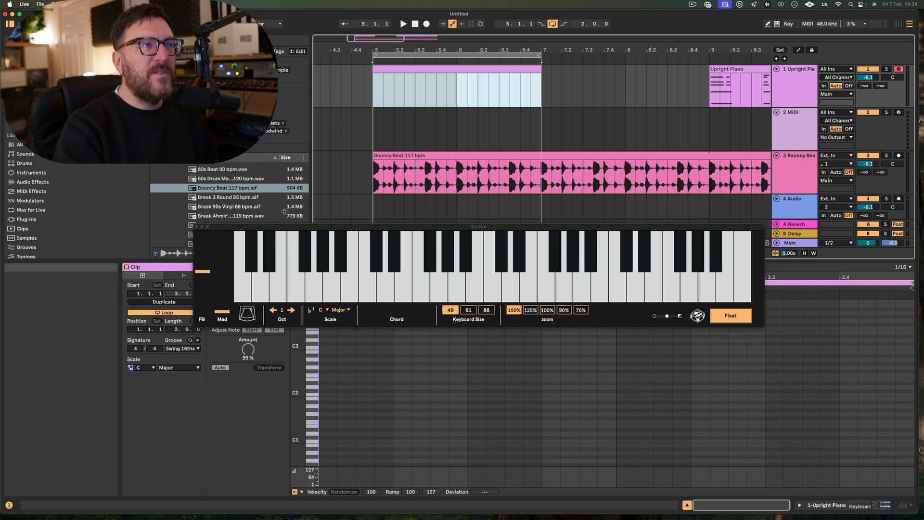
pyautogui.moveTo(220, 229); pyautogui.dragTo(126, 52)
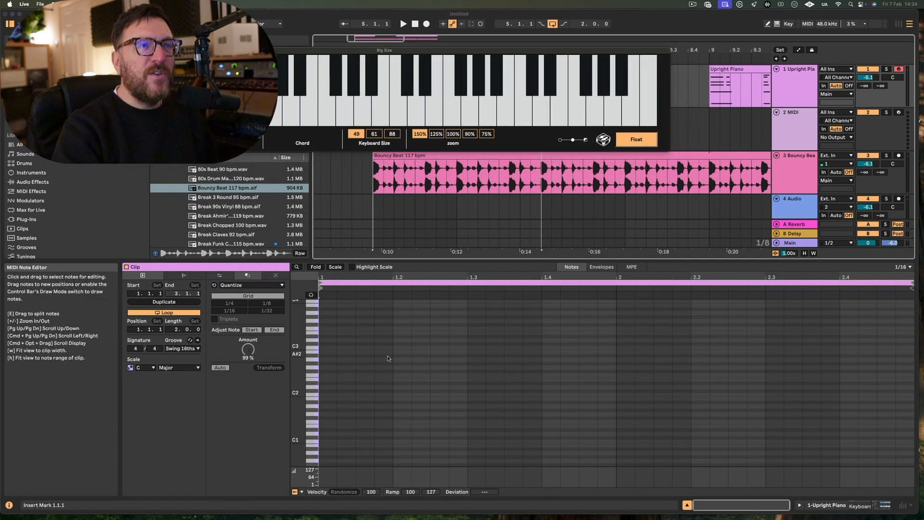
pyautogui.scroll(-2, 462, 341)
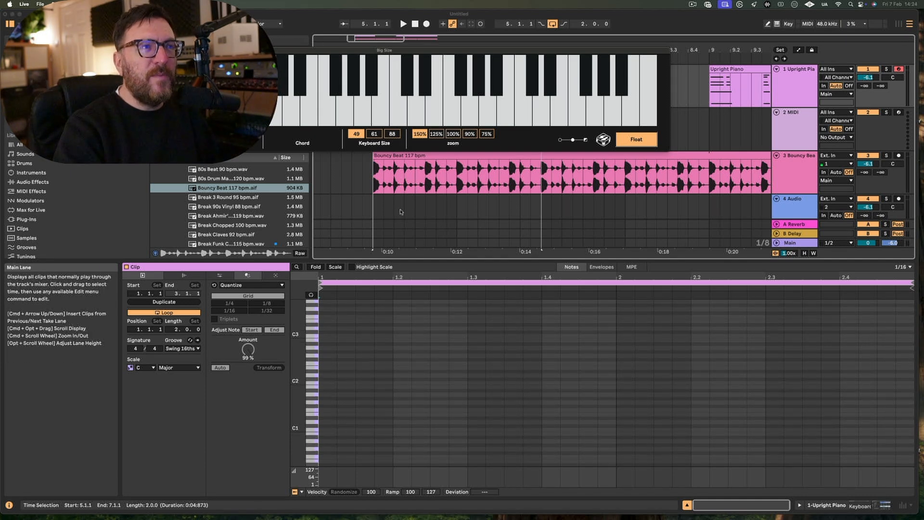
pyautogui.press('space')
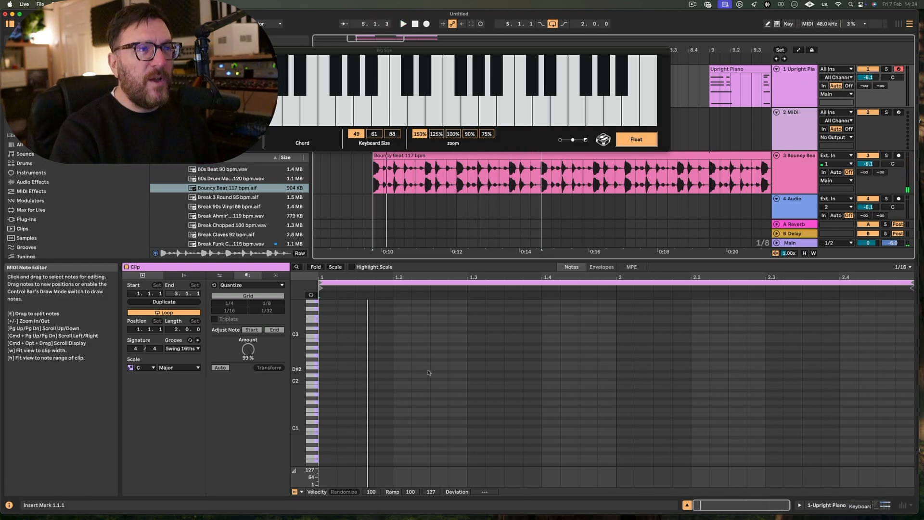
pyautogui.moveTo(449, 260); pyautogui.dragTo(467, 214)
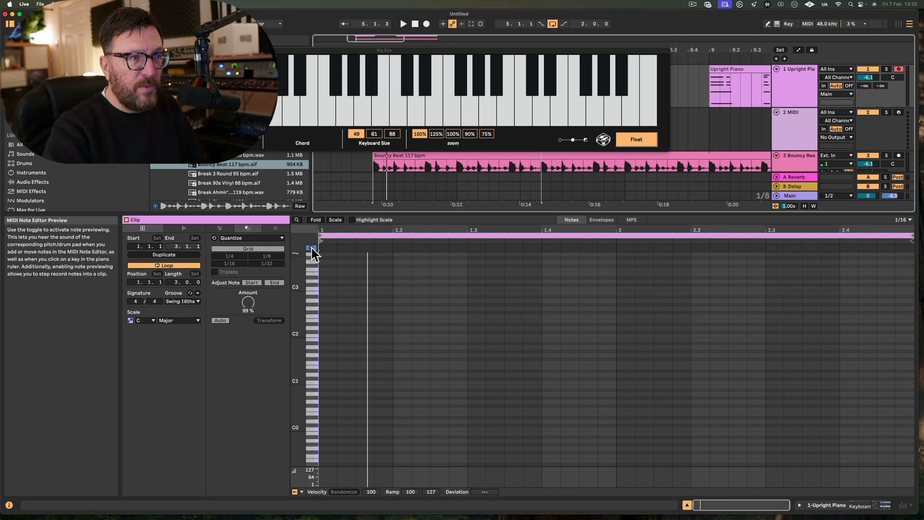
pyautogui.moveTo(312, 256); pyautogui.dragTo(309, 367)
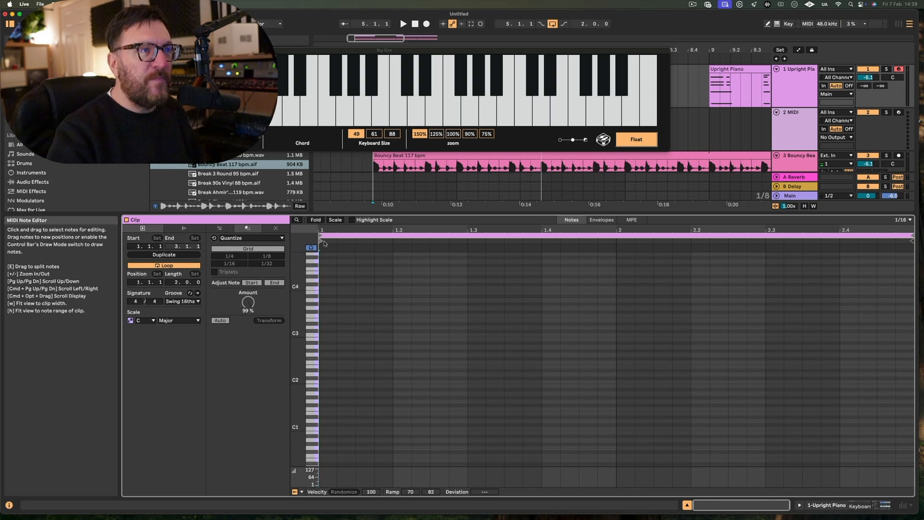
# Step: Place the insert marker at the clip's start, step it along the grid to 1.4.3, and return it to 1.1.1
pyautogui.click(325, 285)
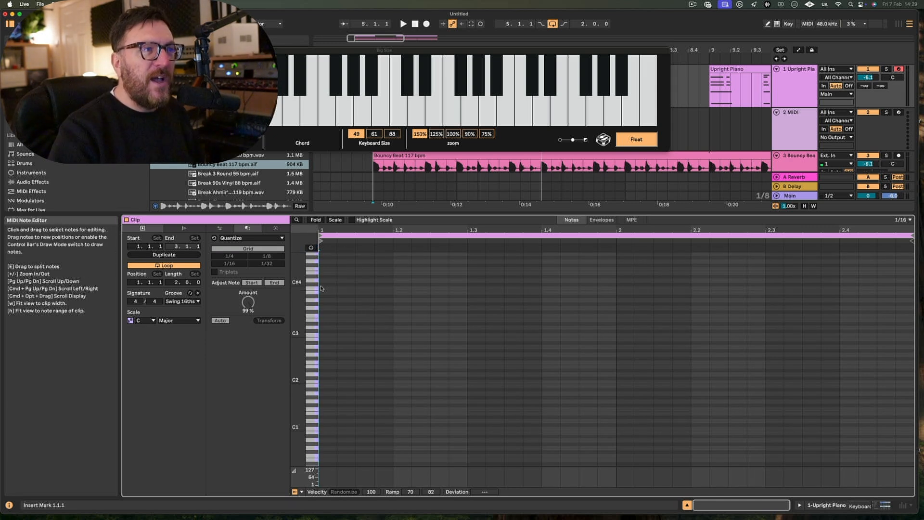
pyautogui.press('Right')
pyautogui.press('Right')
pyautogui.press('Right')
pyautogui.press('Right')
pyautogui.press('Right')
pyautogui.press('Right')
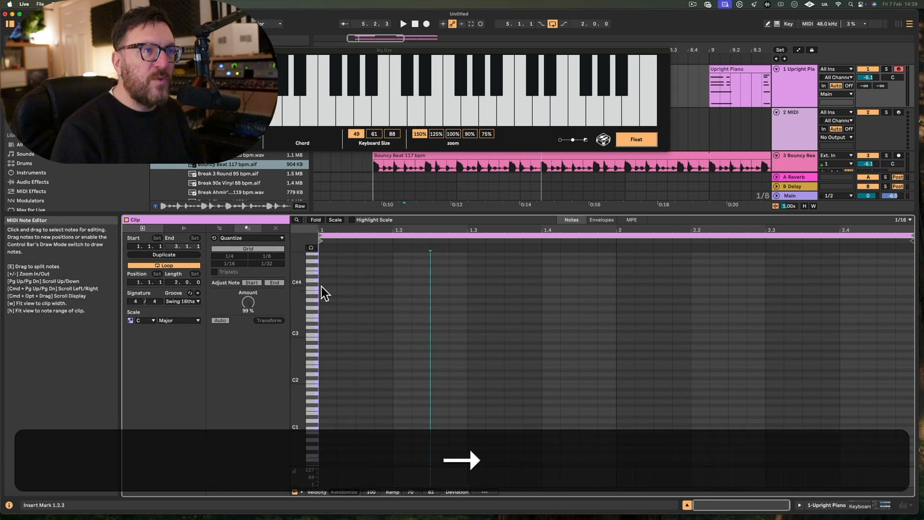
pyautogui.press('Right')
pyautogui.press('Right')
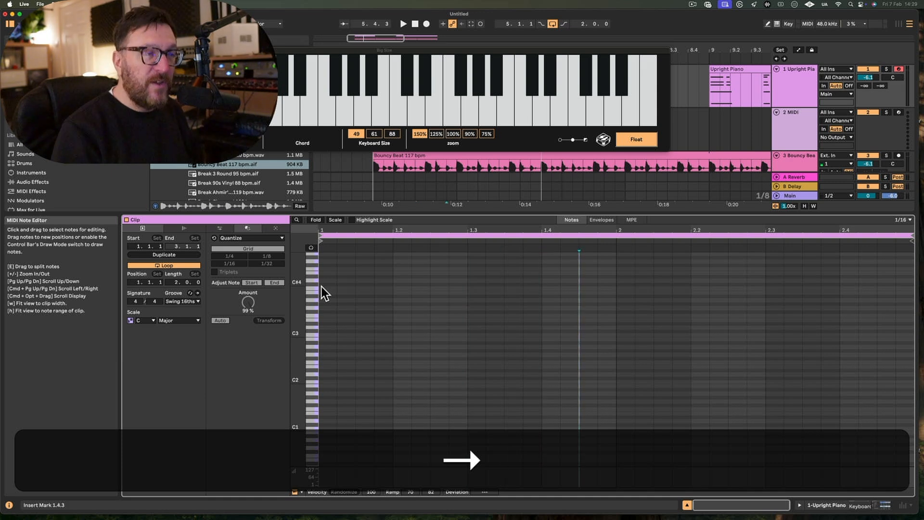
pyautogui.press('Left')
pyautogui.press('Left')
pyautogui.press('Left')
pyautogui.press('Left')
pyautogui.press('Left')
pyautogui.press('Left')
pyautogui.press('Left')
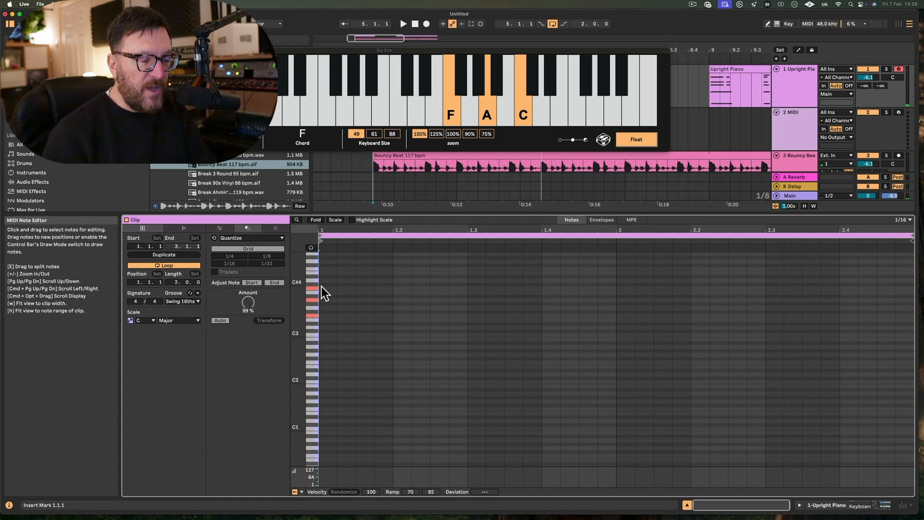
# Step: Step-record an F major chord (F, A, C) one bar long, from 1.1.1 to 2.1.1
pyautogui.press('Right')
pyautogui.press('Right')
pyautogui.press('Right')
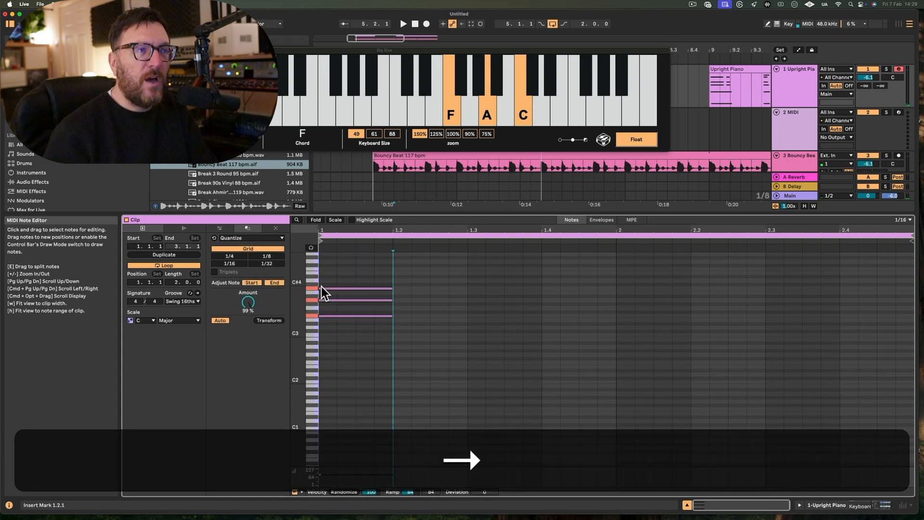
pyautogui.press('Right')
pyautogui.press('Right')
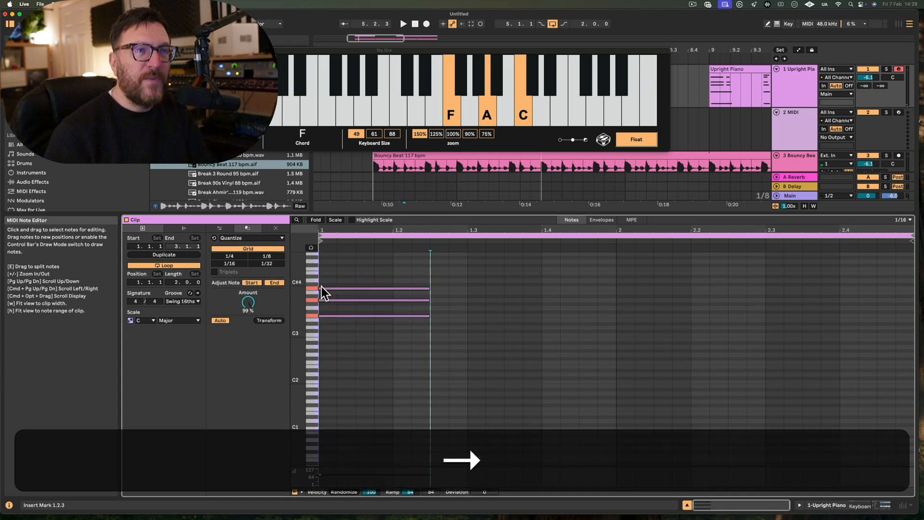
pyautogui.press('Right')
pyautogui.press('Right')
pyautogui.press('Right')
pyautogui.press('Right')
pyautogui.press('Right')
pyautogui.press('Right')
pyautogui.press('Right')
pyautogui.press('Right')
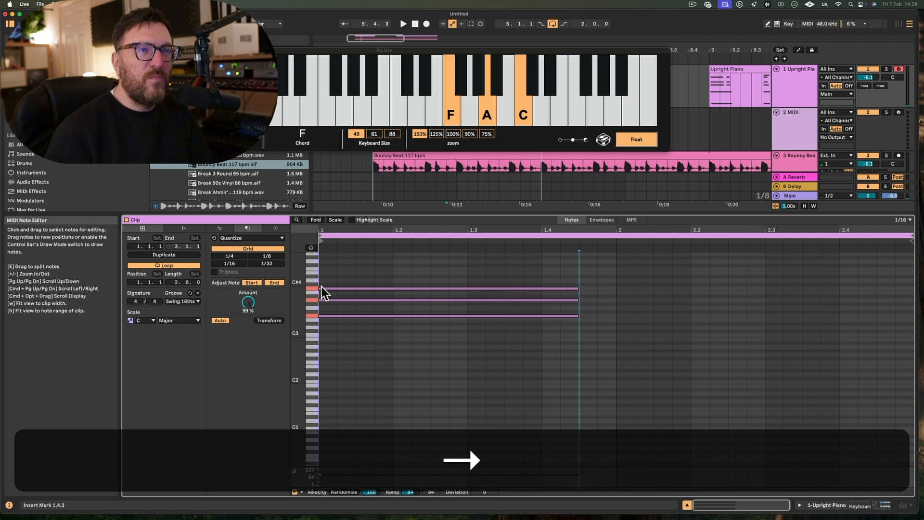
pyautogui.press('Right')
pyautogui.press('Right')
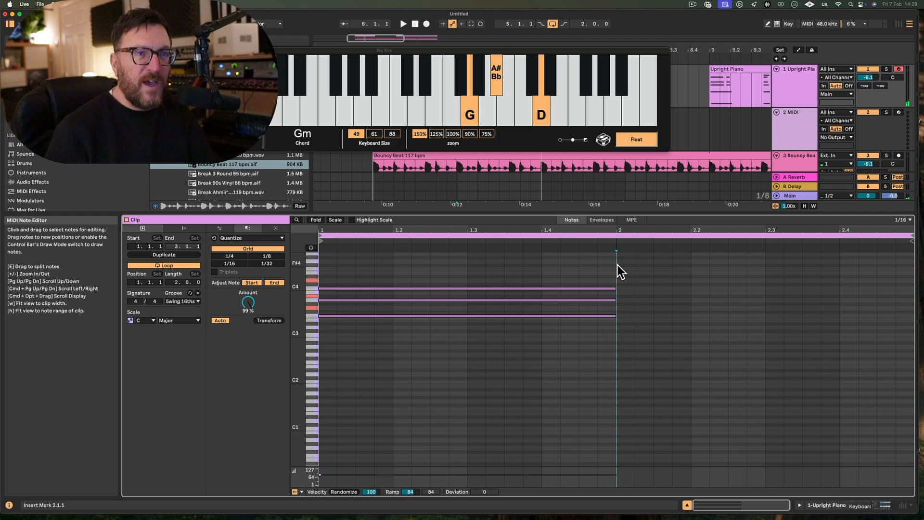
# Step: Step-record a G minor chord (G, A#, D) from 2.1.1 to 2.4.1
pyautogui.press('Right')
pyautogui.press('Right')
pyautogui.press('Right')
pyautogui.press('Right')
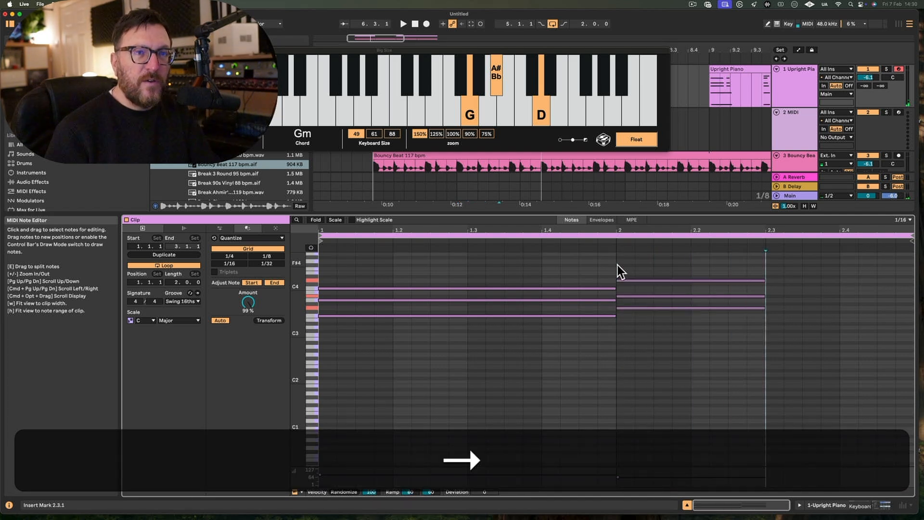
pyautogui.press('Right')
pyautogui.press('Right')
pyautogui.press('Right')
pyautogui.press('Right')
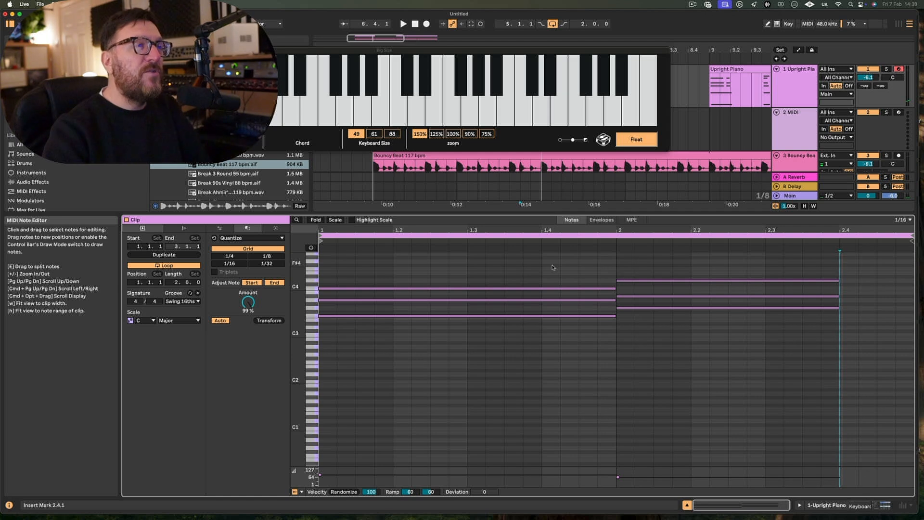
# Step: Play back the start of the step-recorded chords, stop, and step the insert marker back and forth between 2.1.1 and 2.3.1
pyautogui.press('space')
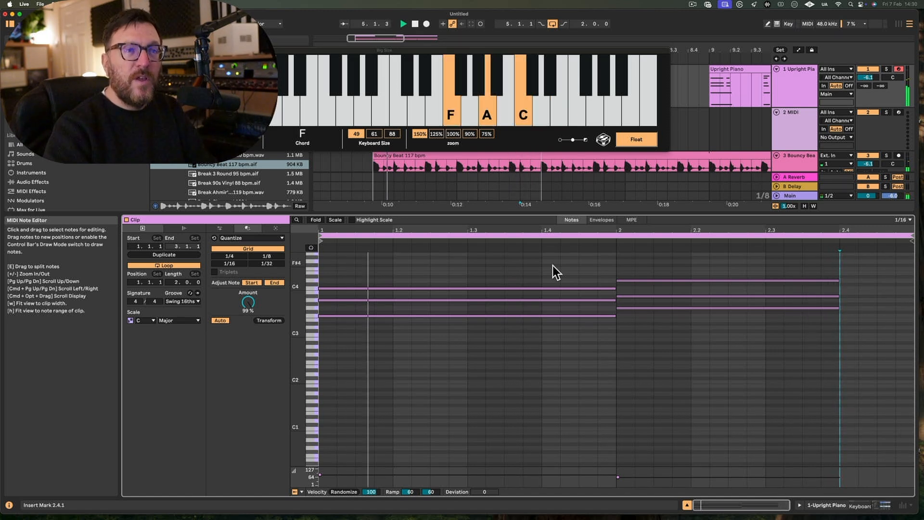
pyautogui.press('space')
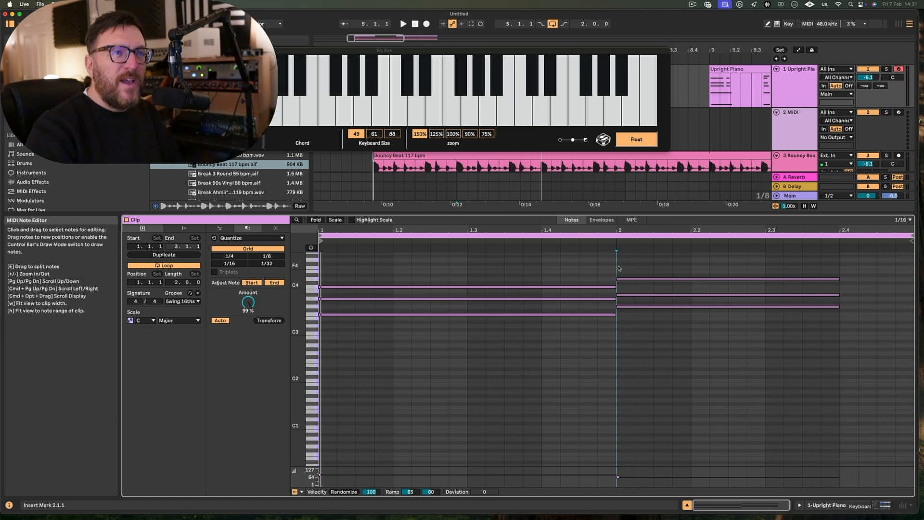
pyautogui.press('Right')
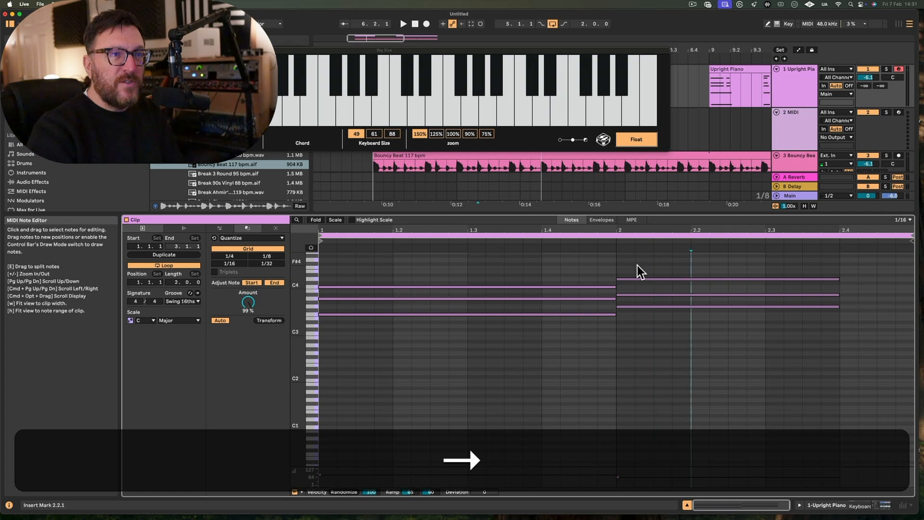
pyautogui.press('Left')
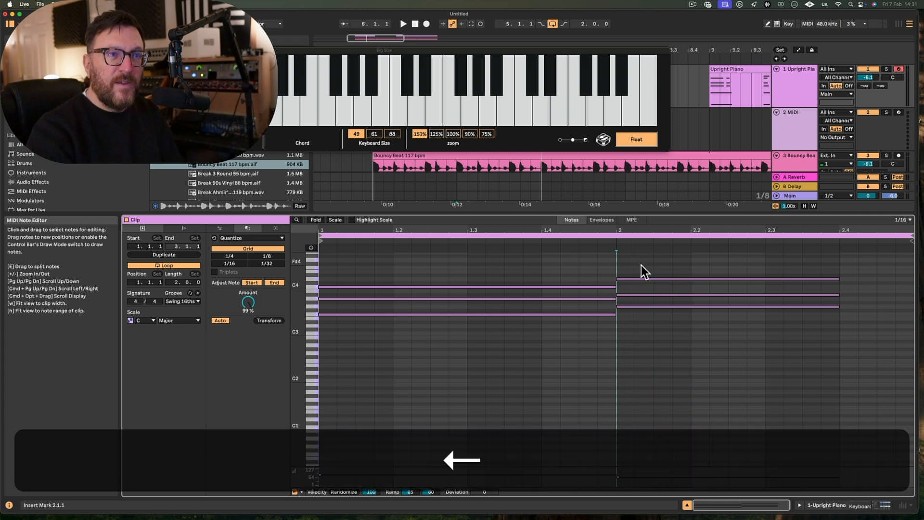
pyautogui.press('Right')
pyautogui.press('Right')
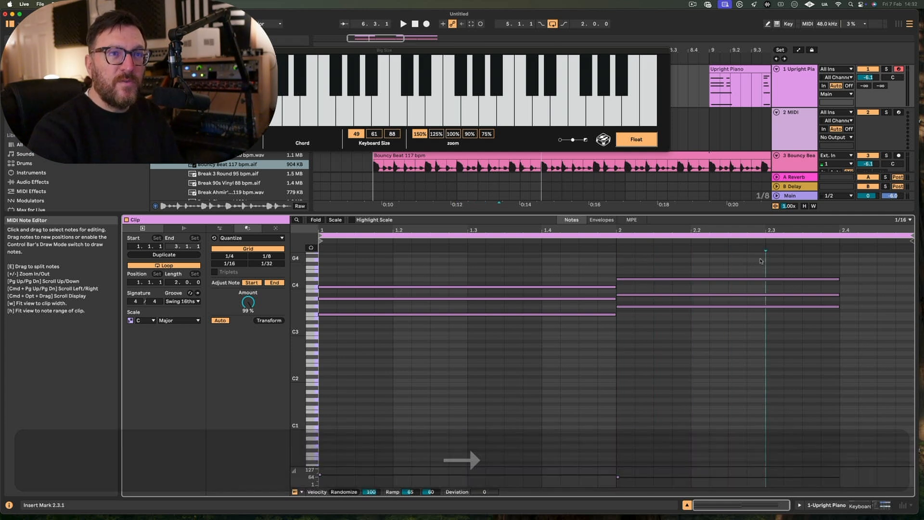
pyautogui.press('Left')
# Step: Leave a gap from 2.4.1 to 2.4.3 and step-record another G minor chord (G, A#, D) up to the clip's end
pyautogui.click(841, 268)
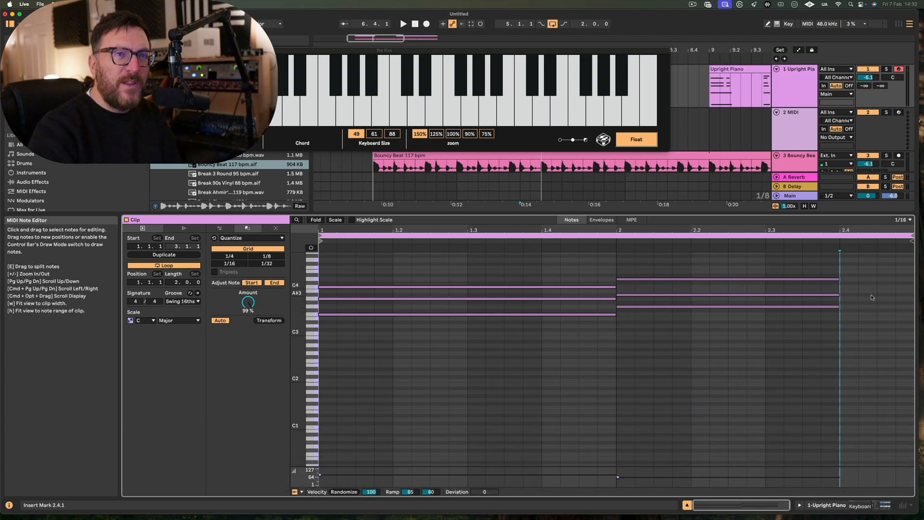
pyautogui.press('Right')
pyautogui.press('Right')
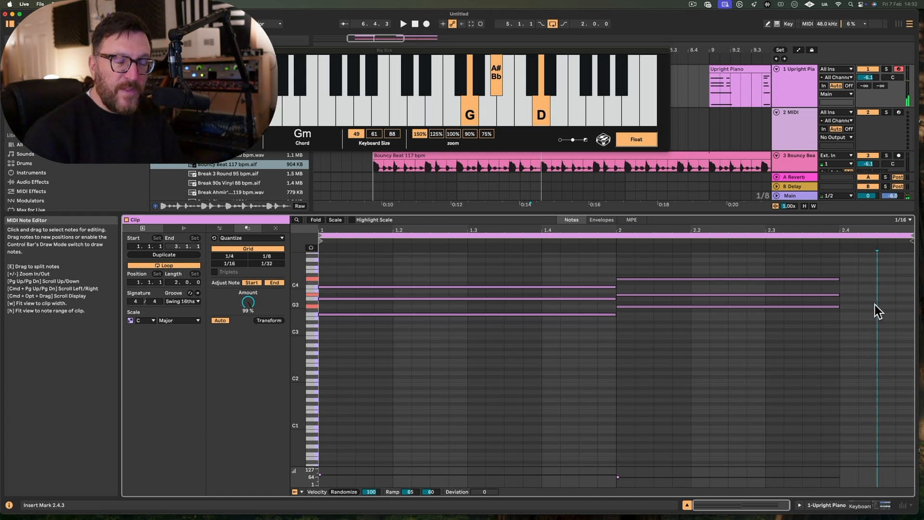
pyautogui.press('Right')
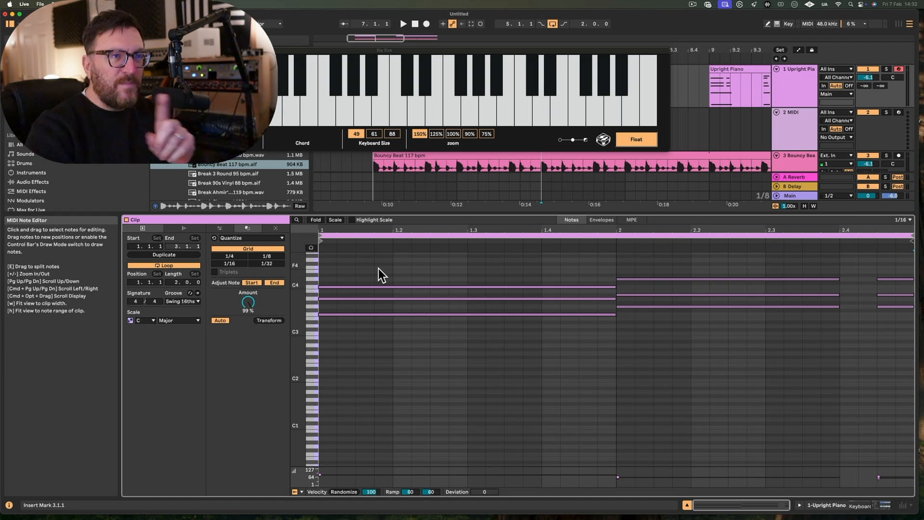
# Step: Move the insert marker beat by beat from 2.1.1 to 2.4.1 and play back the step-recorded chords
pyautogui.click(616, 264)
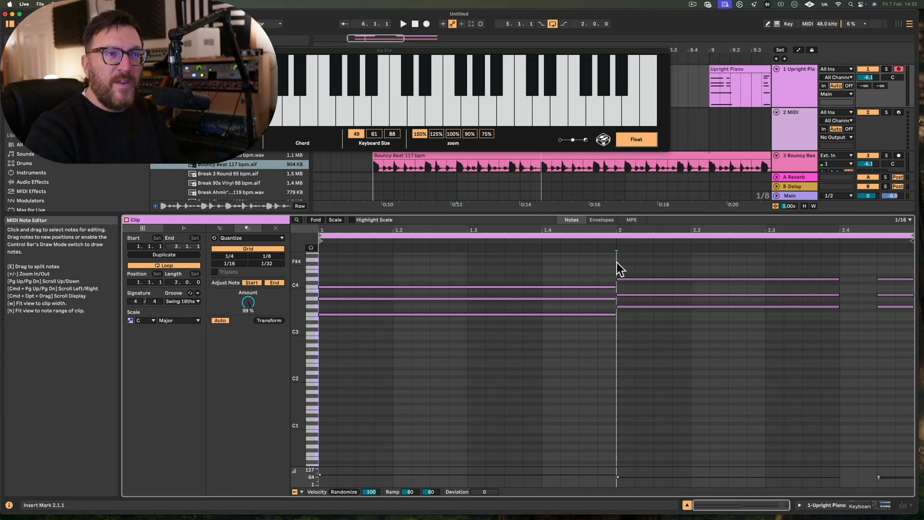
pyautogui.click(694, 262)
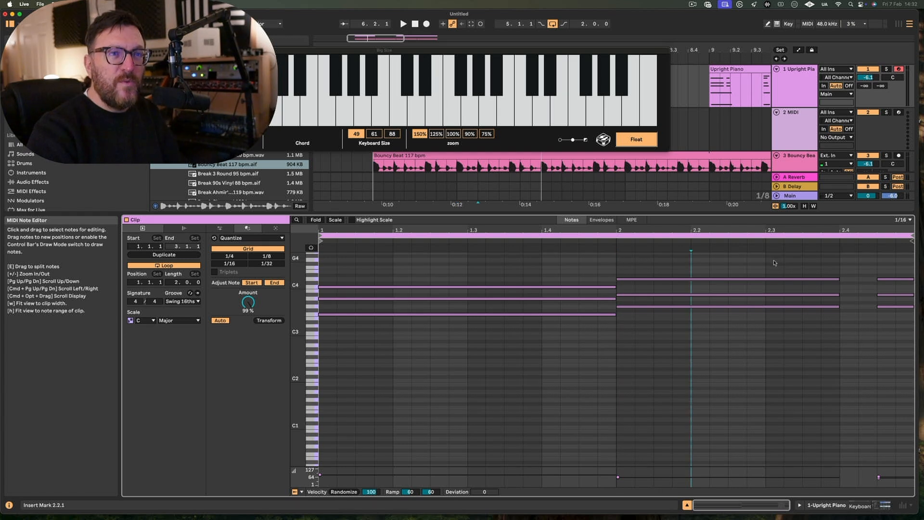
pyautogui.click(774, 263)
pyautogui.click(841, 264)
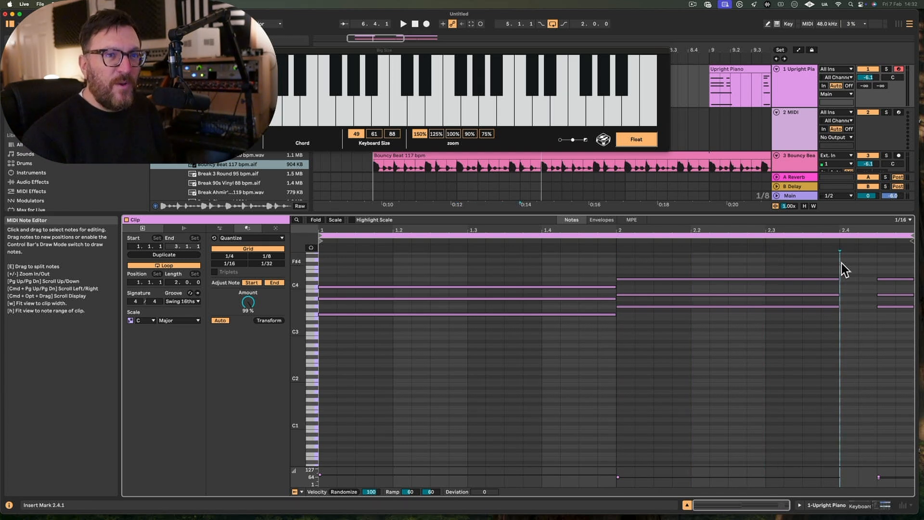
pyautogui.press('space')
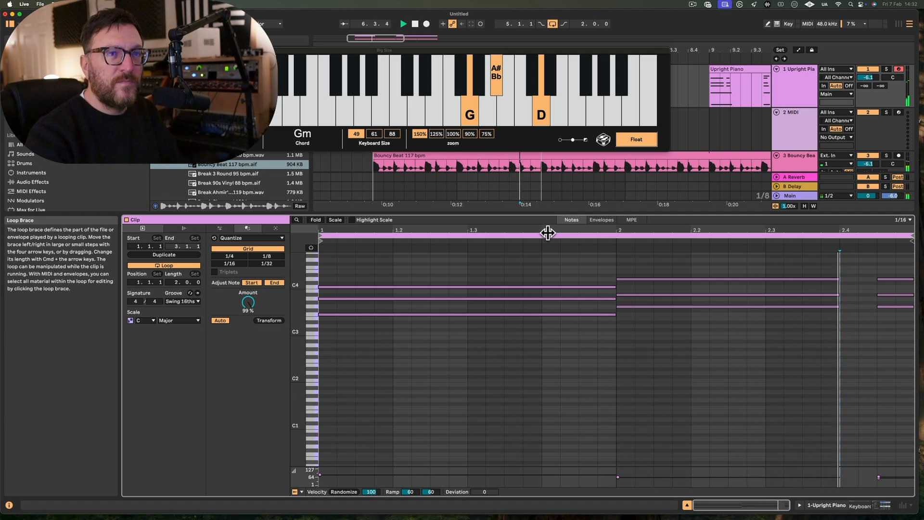
pyautogui.press('space')
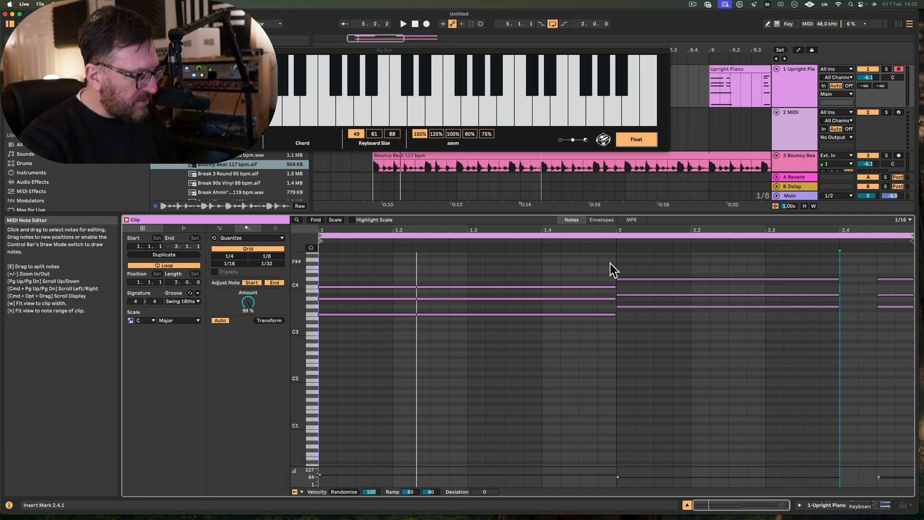
# Step: Delete all step-recorded notes and shorten the clip's loop to one bar, ending at 2.1.1
pyautogui.click(602, 264)
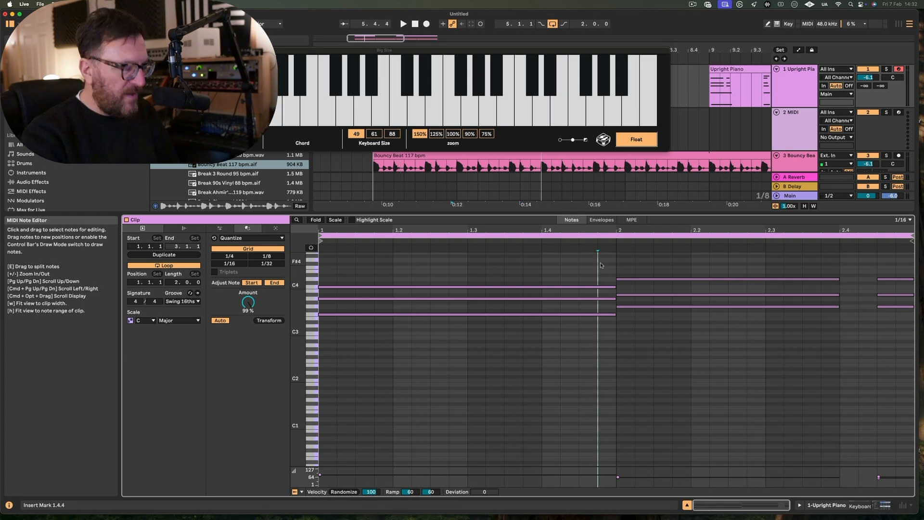
pyautogui.press('cmd+a')
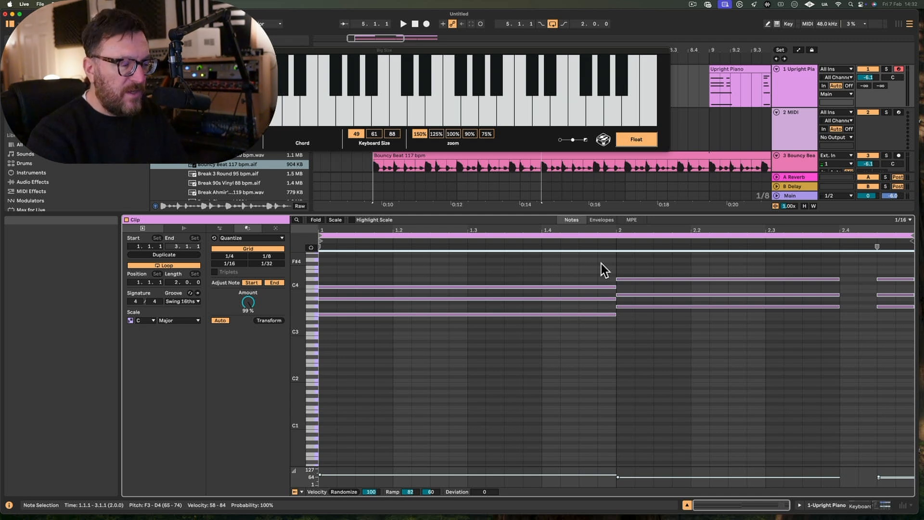
pyautogui.press('BackSpace')
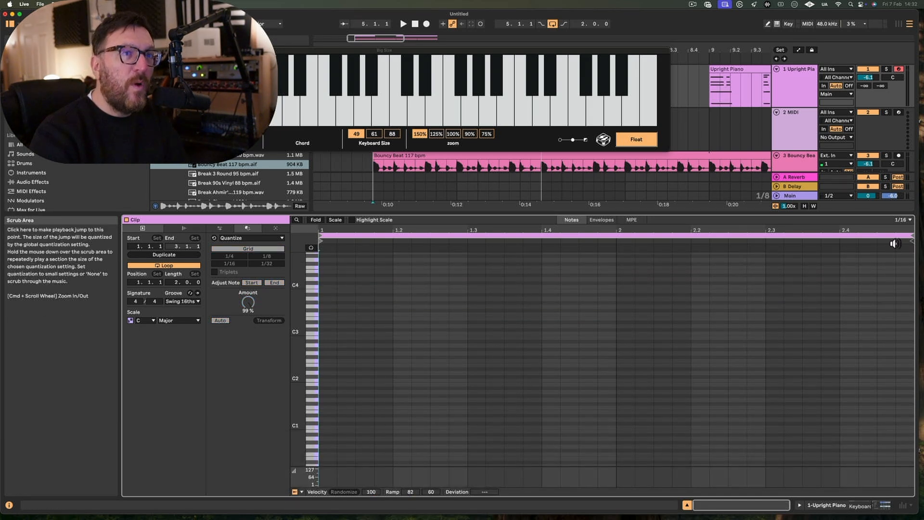
pyautogui.moveTo(913, 239); pyautogui.dragTo(624, 229)
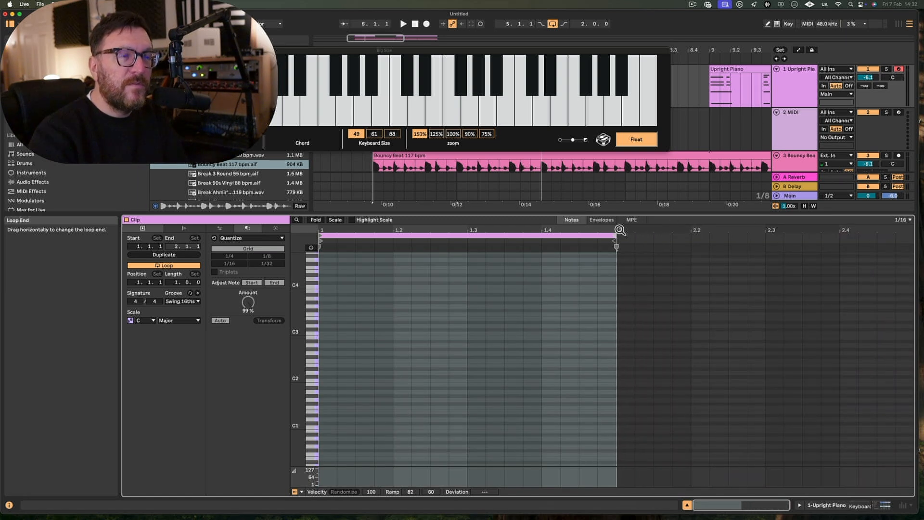
pyautogui.click(620, 230)
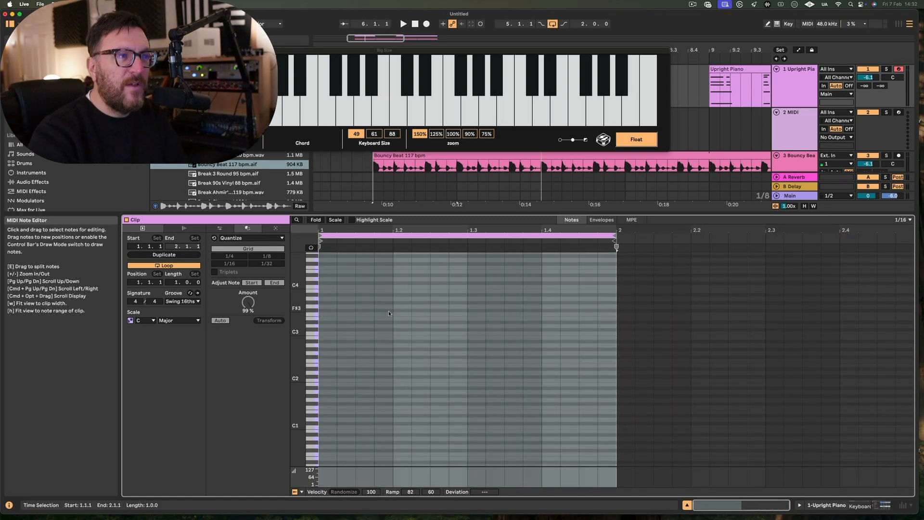
# Step: Step-record F major chords (F, A, C) from 1.1.1 to 1.1.3 and from 1.2.1 to 1.3.1, leaving a gap between them
pyautogui.click(389, 314)
pyautogui.click(321, 319)
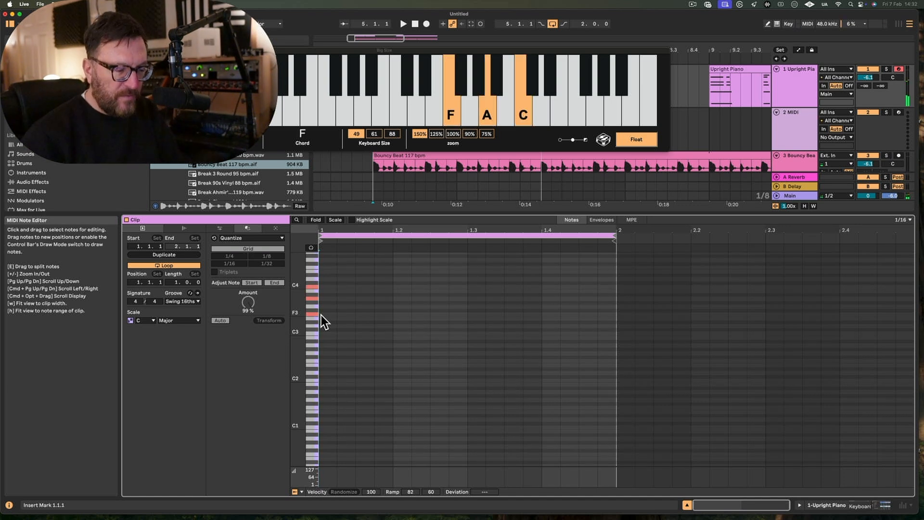
pyautogui.press('Right')
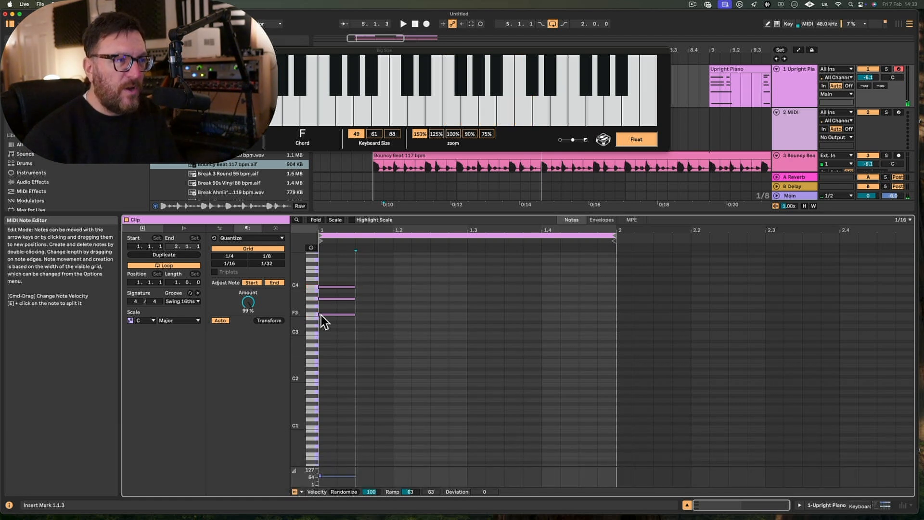
pyautogui.press('Right')
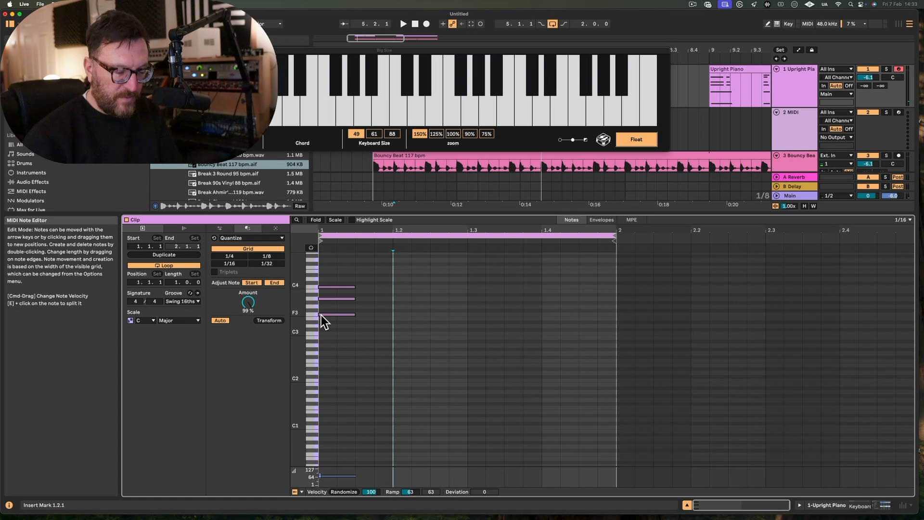
pyautogui.press('Right')
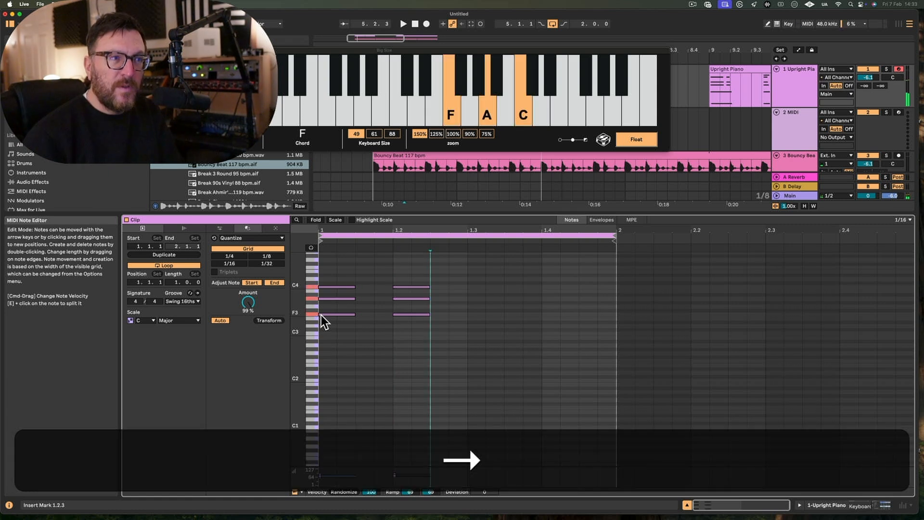
pyautogui.press('Right')
# Step: Step-record F major chords from 1.3.3 to 1.4.1 and from 1.4.3 to 2.1.1, and play back the pattern
pyautogui.press('Right')
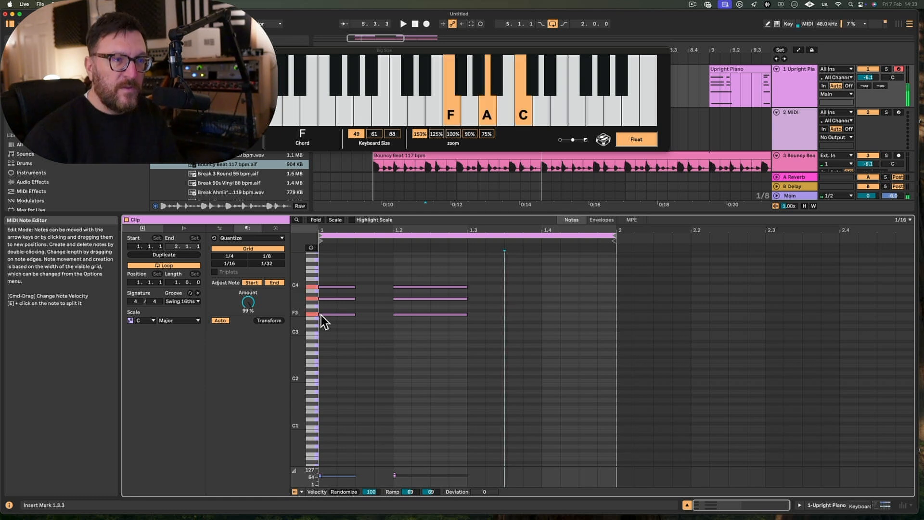
pyautogui.press('Right')
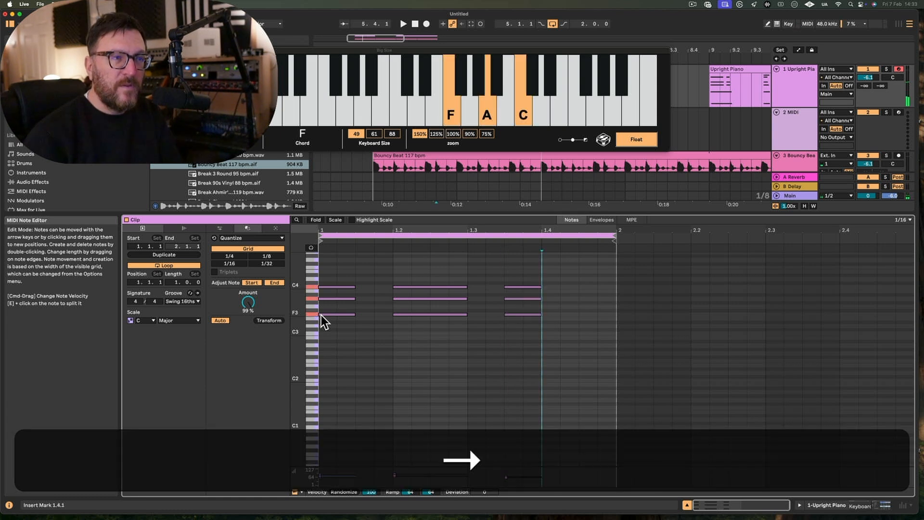
pyautogui.press('Right')
pyautogui.press('Right')
pyautogui.press('Left')
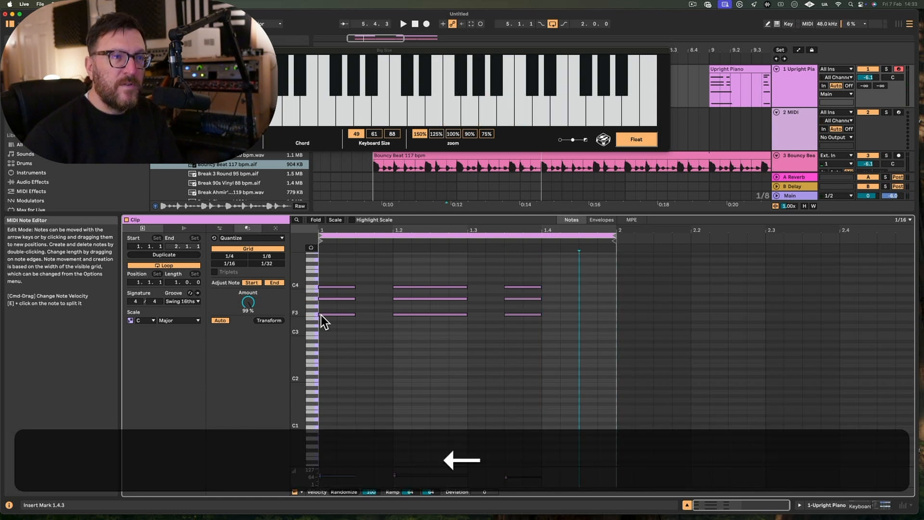
pyautogui.press('Right')
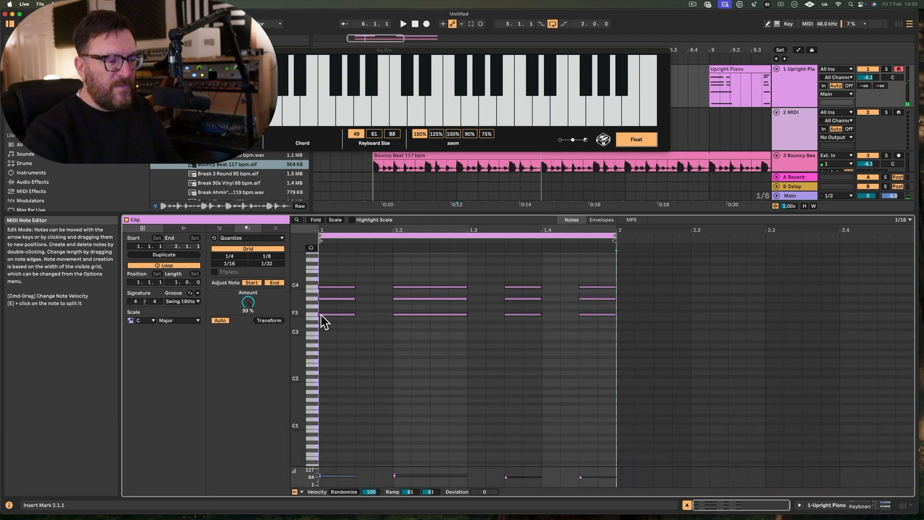
pyautogui.press('space')
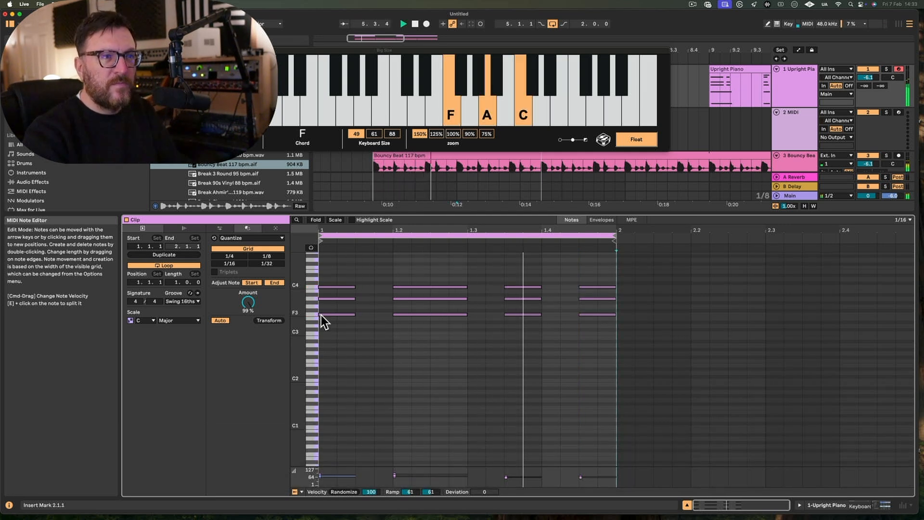
pyautogui.press('space')
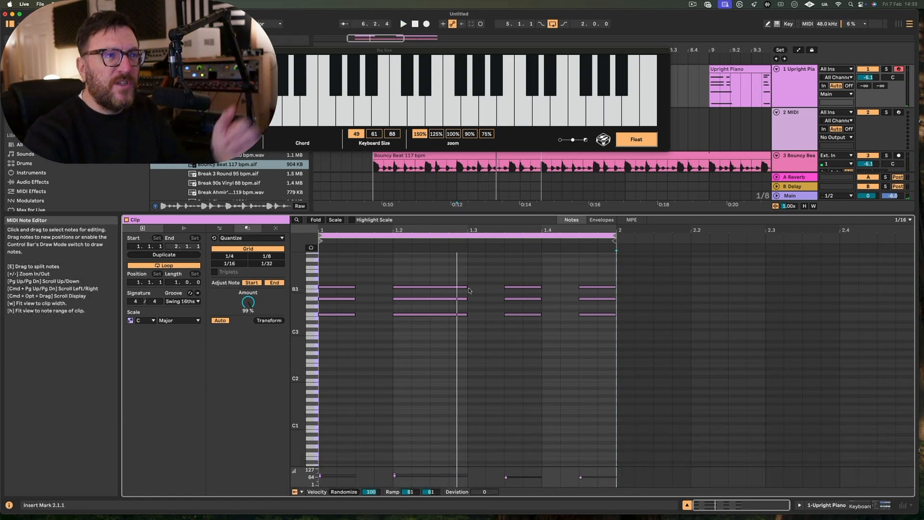
# Step: Lengthen the second F major chord off the grid to just past 1.3.2, and delete all notes in the clip
pyautogui.moveTo(393, 268)
pyautogui.mouseDown()
pyautogui.moveTo(477, 324)
pyautogui.moveTo(471, 332)
pyautogui.moveTo(469, 292)
pyautogui.moveTo(500, 296)
pyautogui.moveTo(472, 289)
pyautogui.moveTo(503, 295)
pyautogui.moveTo(473, 287)
pyautogui.mouseUp()
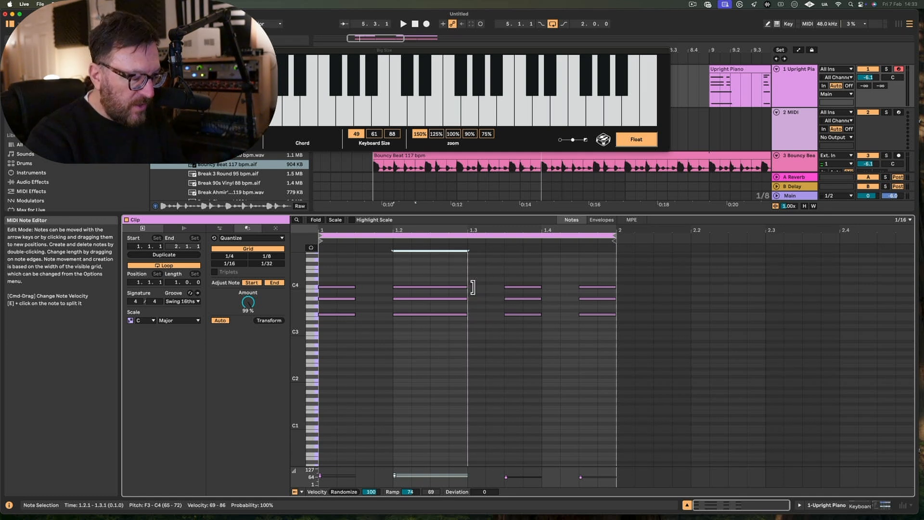
pyautogui.moveTo(473, 288); pyautogui.dragTo(491, 296)
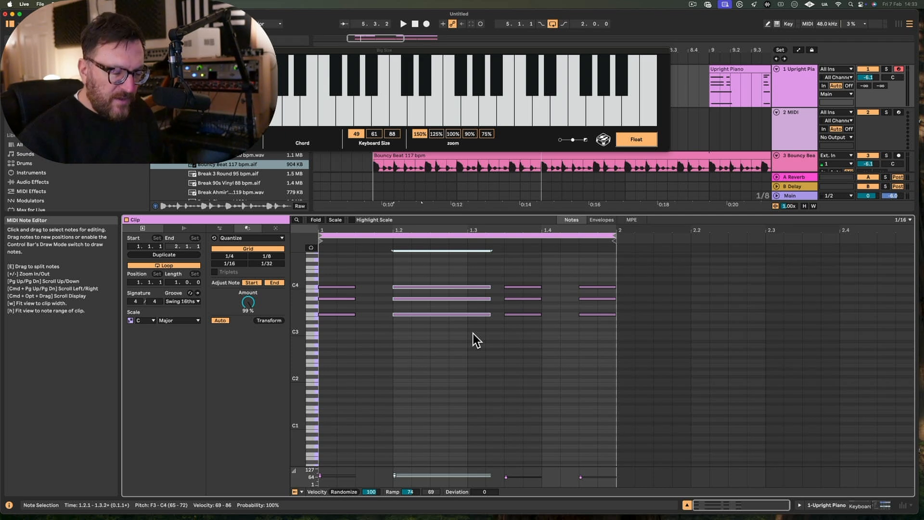
pyautogui.moveTo(319, 262); pyautogui.dragTo(599, 388)
pyautogui.press('BackSpace')
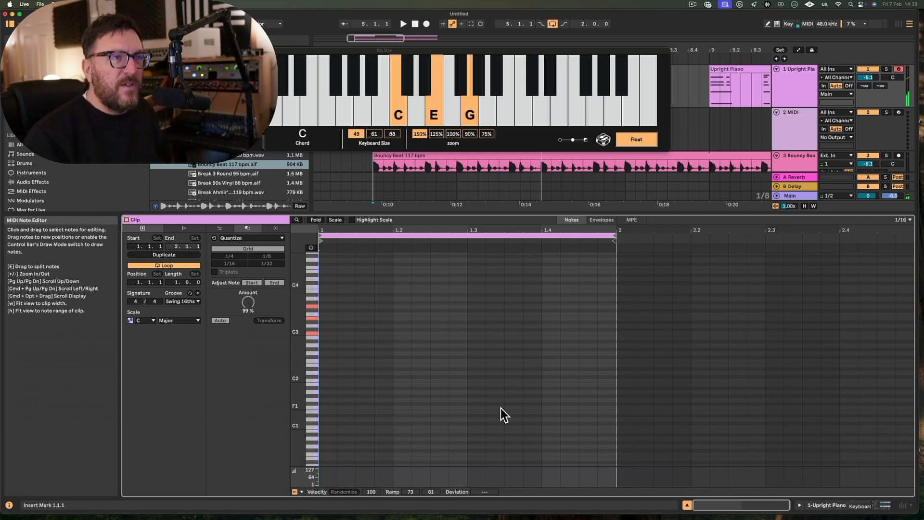
# Step: Place the insert marker at 1.1.3 and step-record a C/G chord (G, C, E) up to 1.2.1
pyautogui.click(368, 303)
pyautogui.click(320, 306)
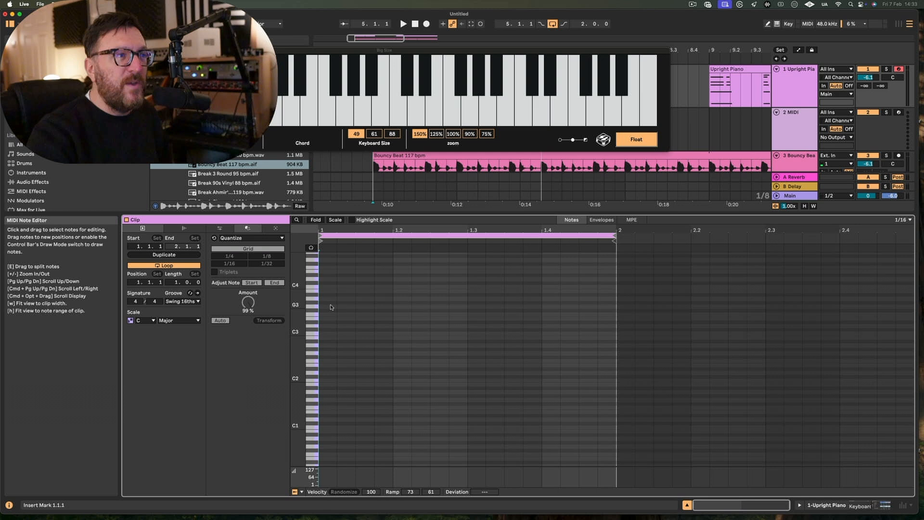
pyautogui.click(336, 306)
pyautogui.moveTo(335, 305); pyautogui.dragTo(346, 306)
pyautogui.click(375, 309)
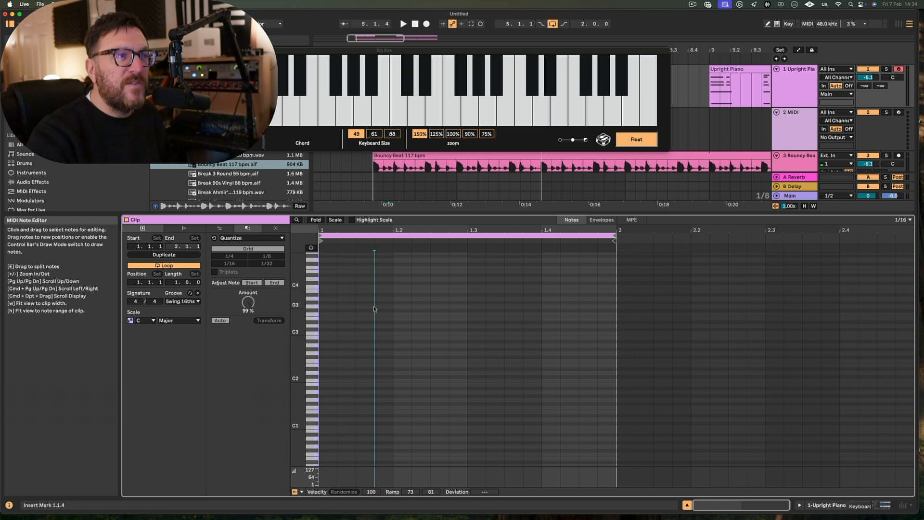
pyautogui.click(393, 310)
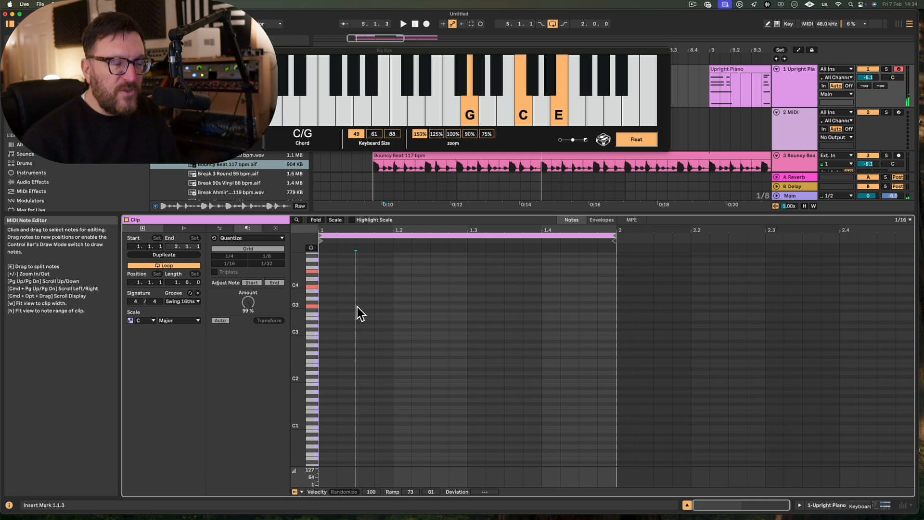
pyautogui.press('Right')
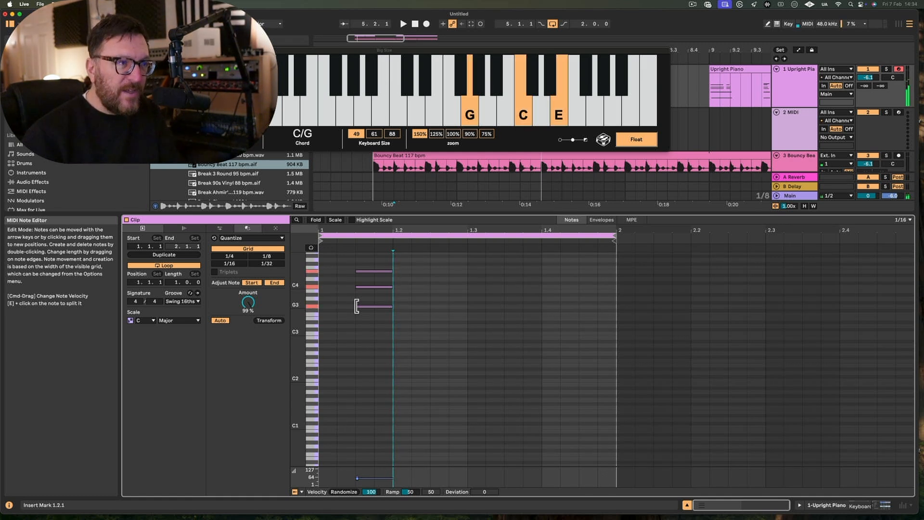
# Step: Step-record C/G chords from 1.2.1 to 1.2.3, 1.2.3 to 1.4.1 and 1.4.1 to 2.1.1, and play them back
pyautogui.press('Right')
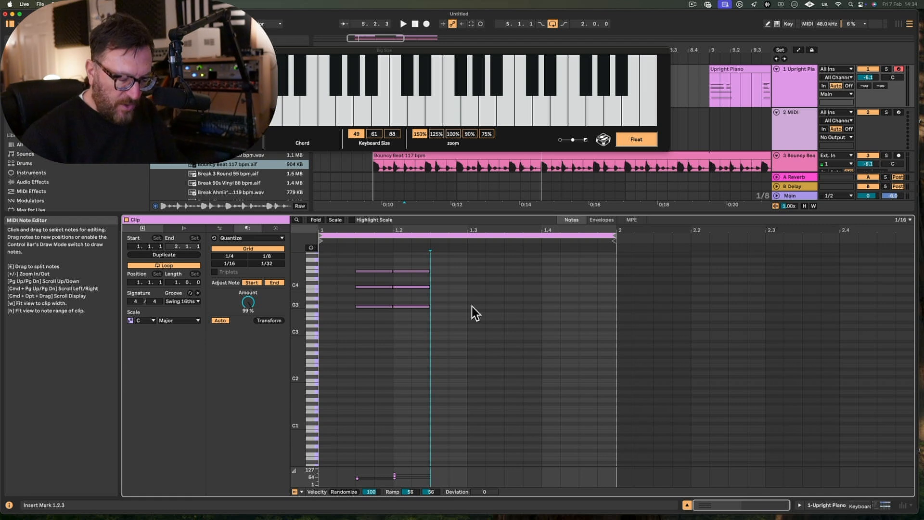
pyautogui.press('Right')
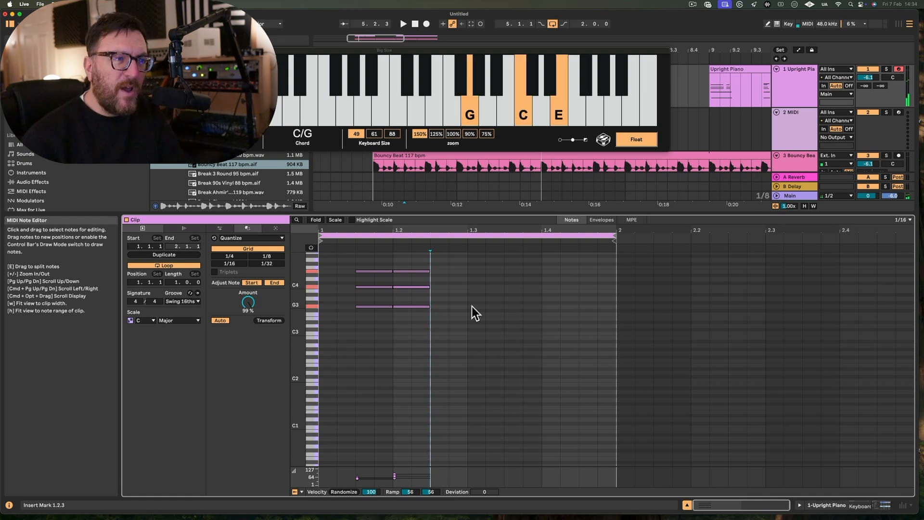
pyautogui.press('Right')
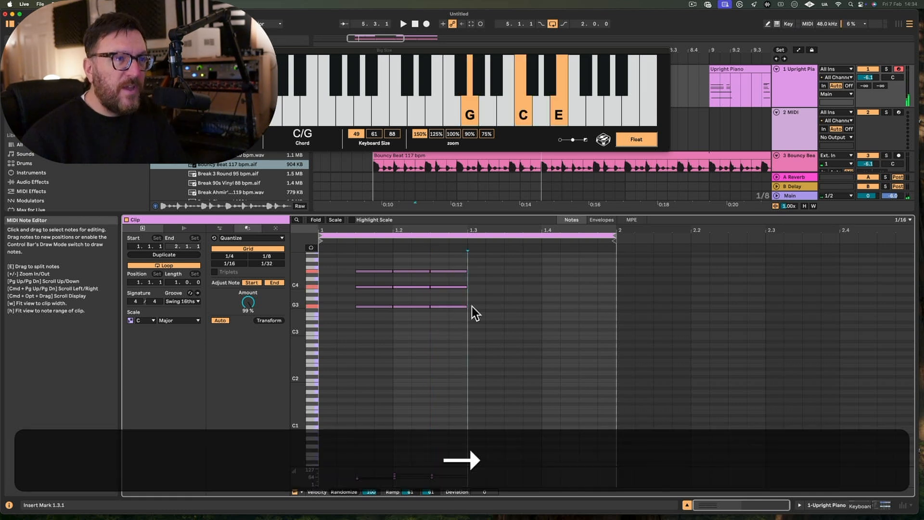
pyautogui.press('Right')
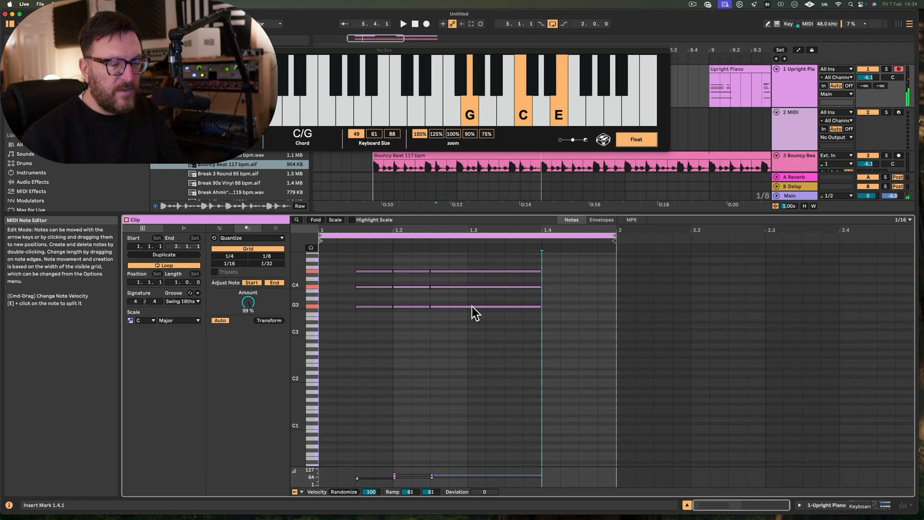
pyautogui.press('Right')
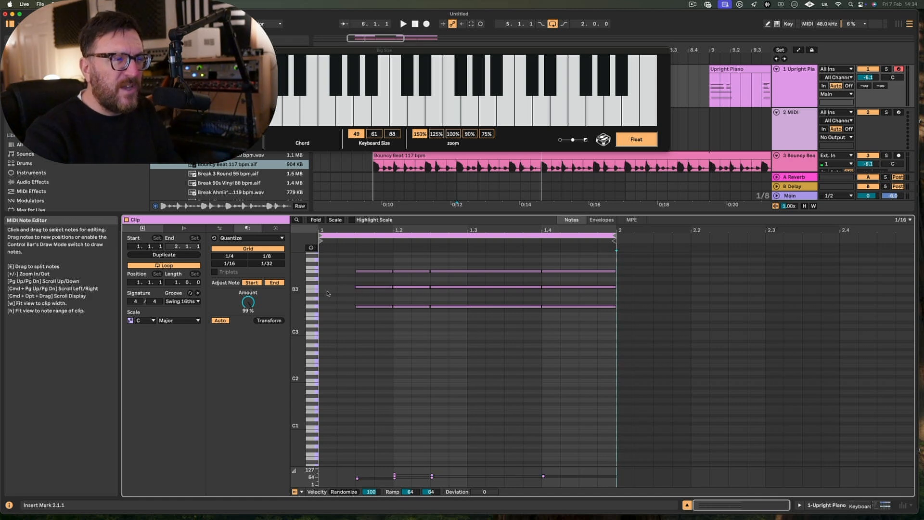
pyautogui.press('space')
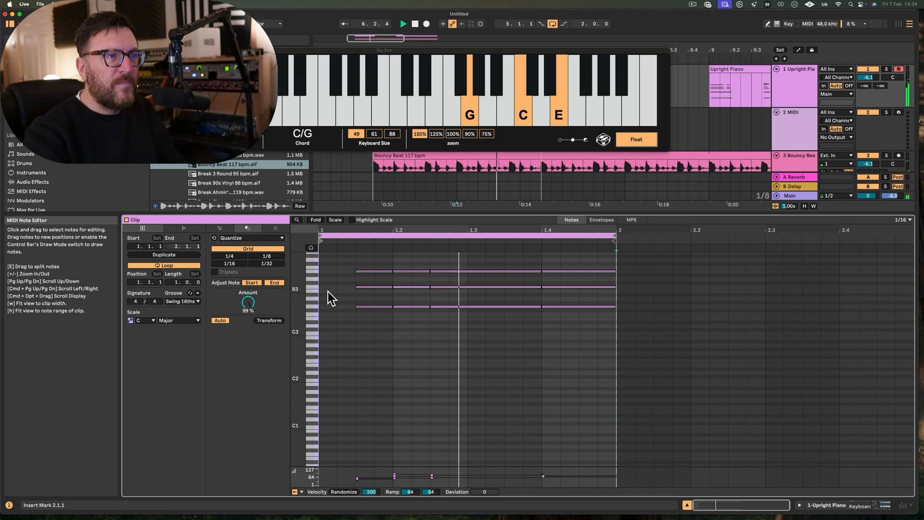
pyautogui.press('space')
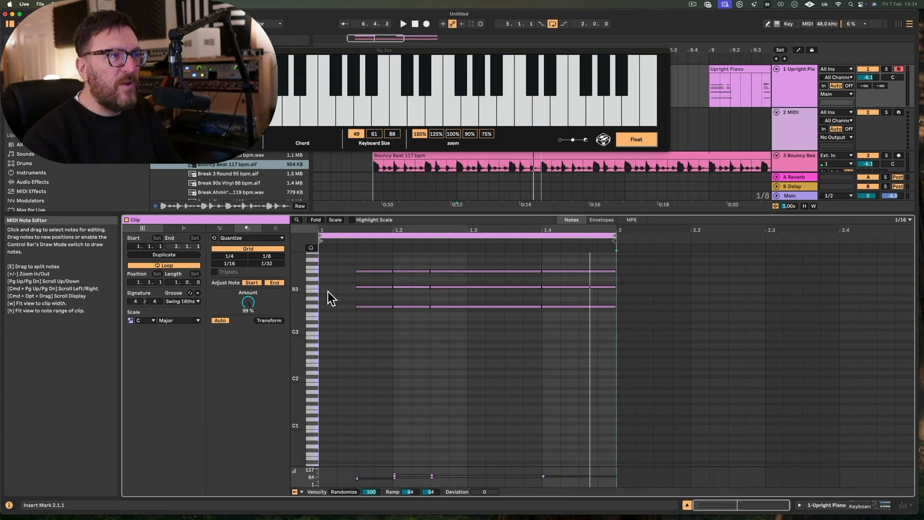
# Step: Delete all C/G chord notes from the clip and bring the lower octaves of the piano roll into view
pyautogui.moveTo(343, 264); pyautogui.dragTo(608, 339)
pyautogui.press('BackSpace')
pyautogui.scroll(-4, 434, 365)
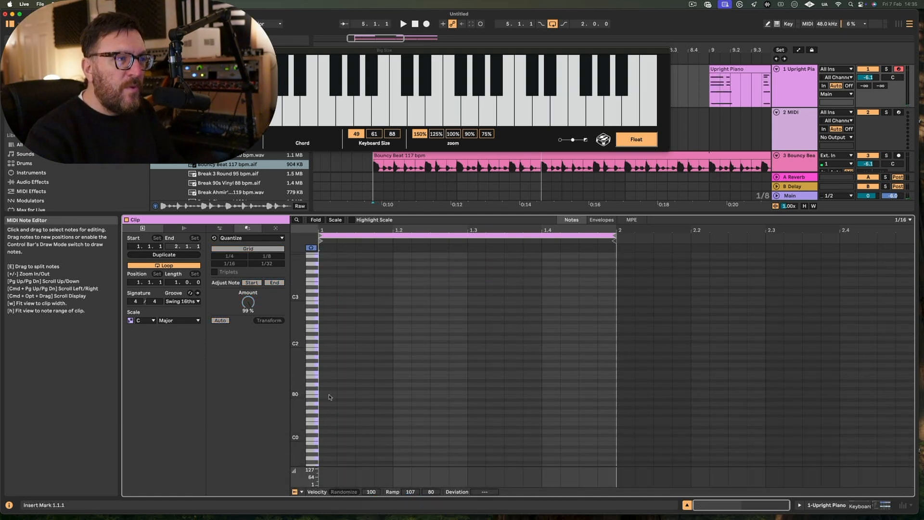
# Step: Step-record a low bass note from 1.1.1 to 1.1.3, repeat it up to 1.2.1, and leave a rest to 1.2.3
pyautogui.click(330, 395)
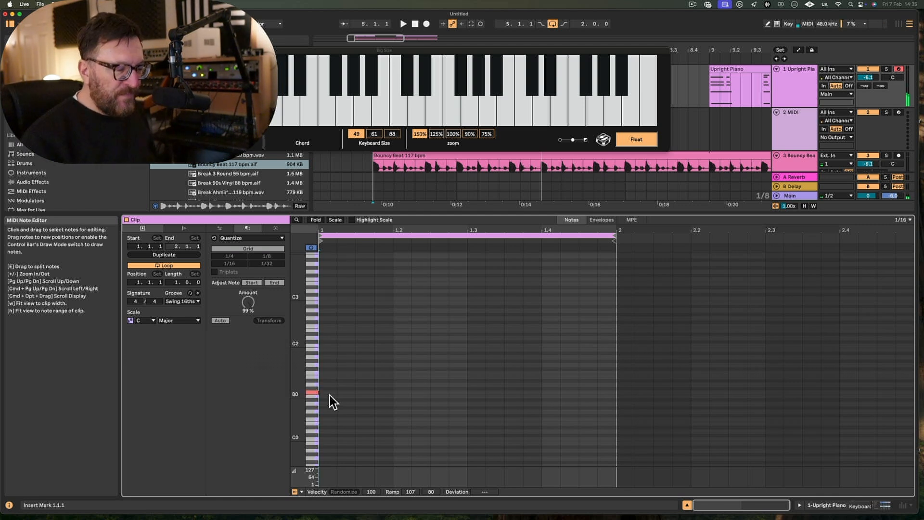
pyautogui.press('Right')
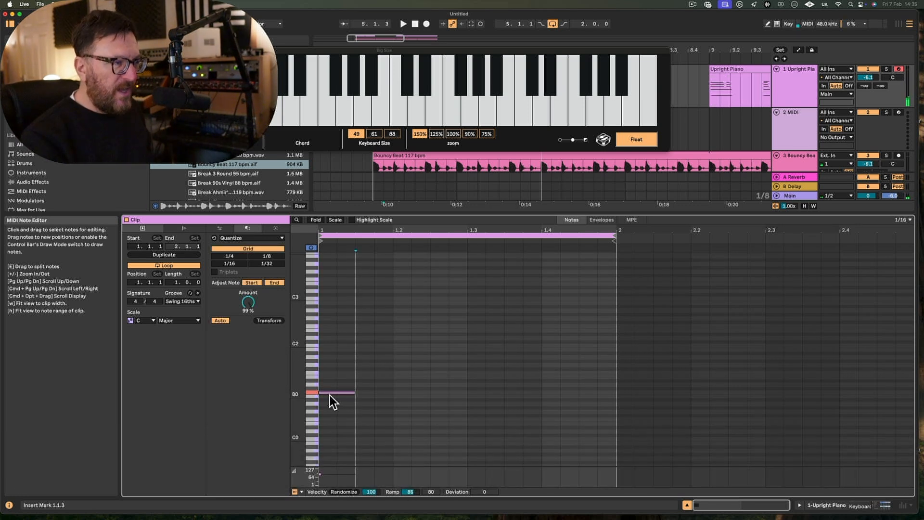
pyautogui.press('Right')
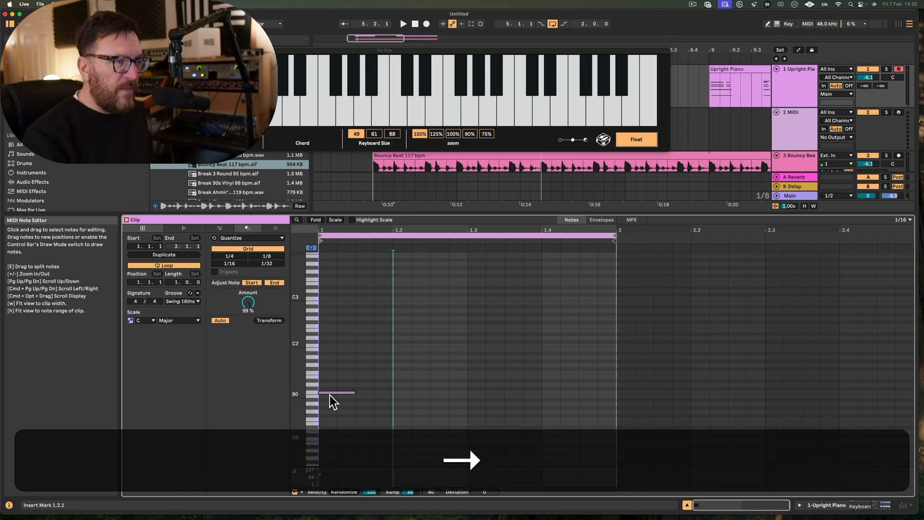
pyautogui.press('Left')
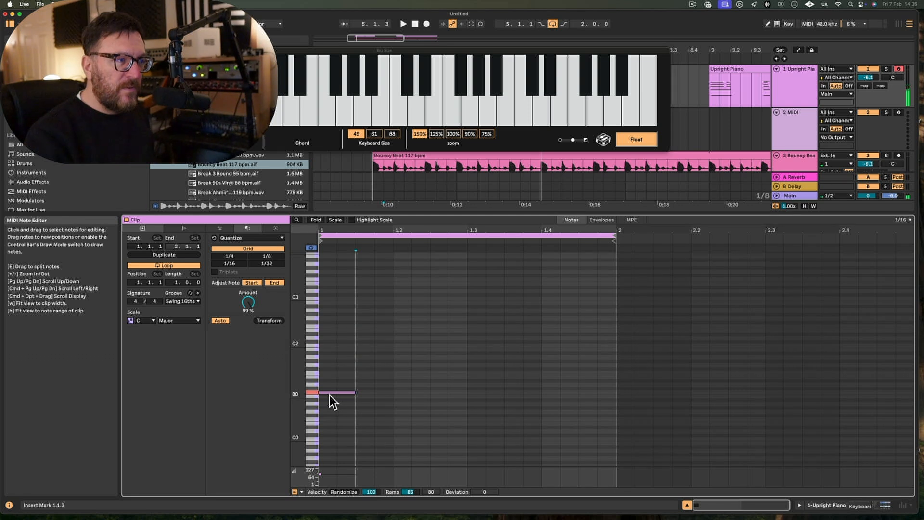
pyautogui.press('Right')
pyautogui.press('Right')
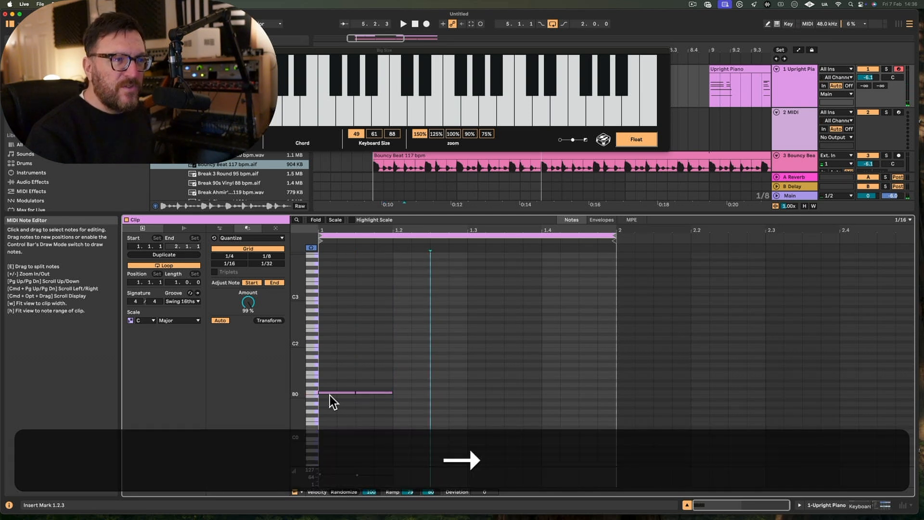
# Step: Step-record the low note from 1.2.3 to 1.3.1 and three rising notes up to 1.4.3, rest to 2.1.1, and play the bass line
pyautogui.press('Right')
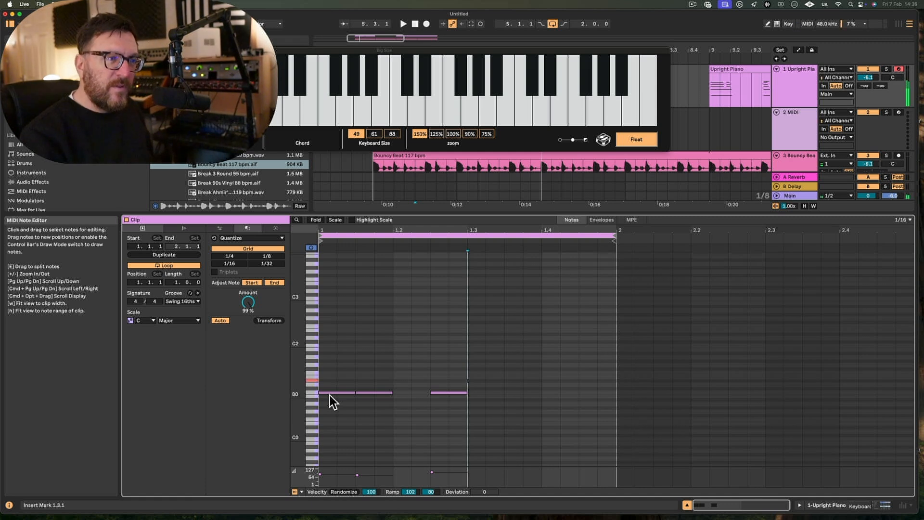
pyautogui.press('Right')
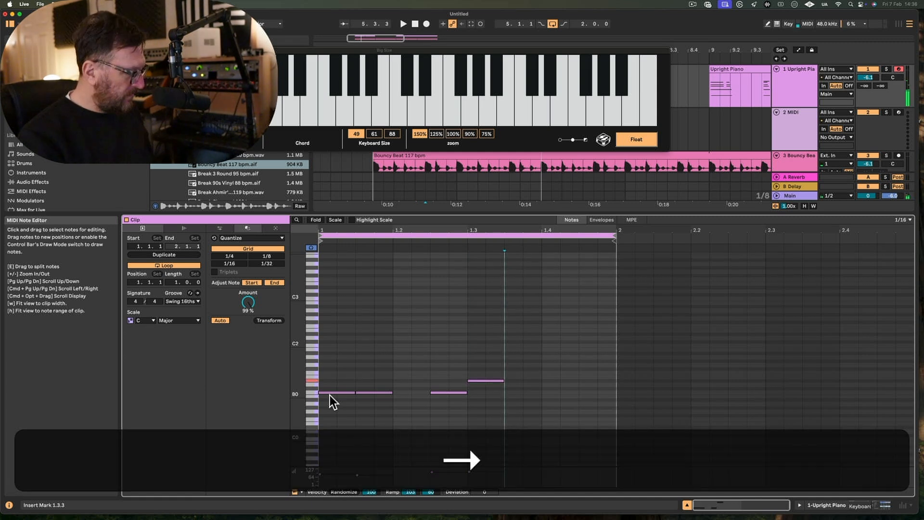
pyautogui.press('Right')
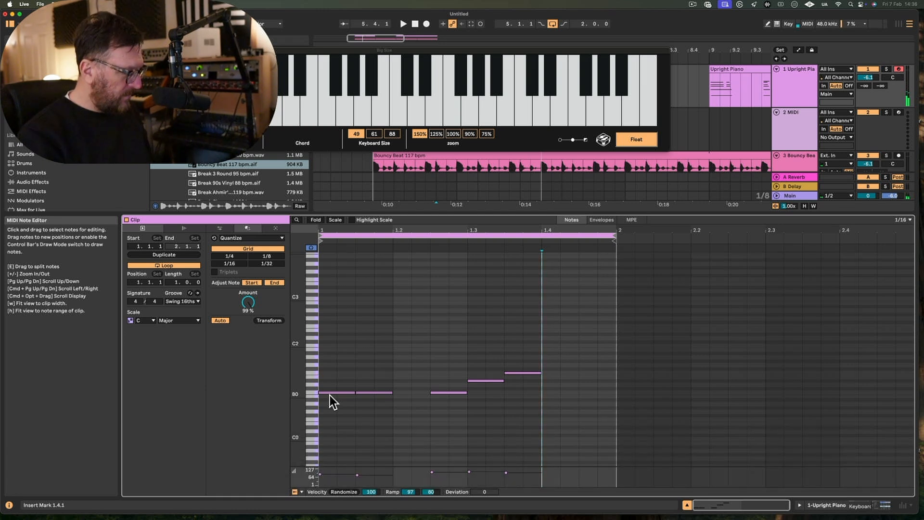
pyautogui.press('Right')
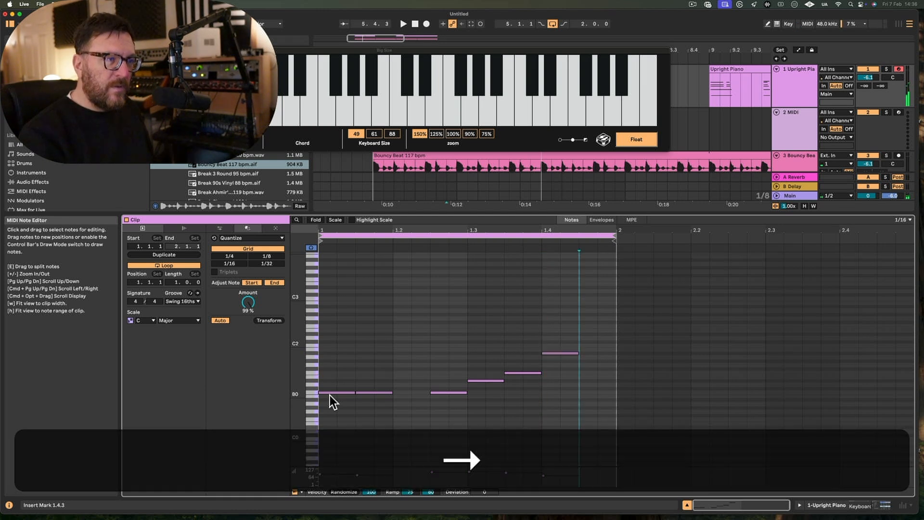
pyautogui.press('Right')
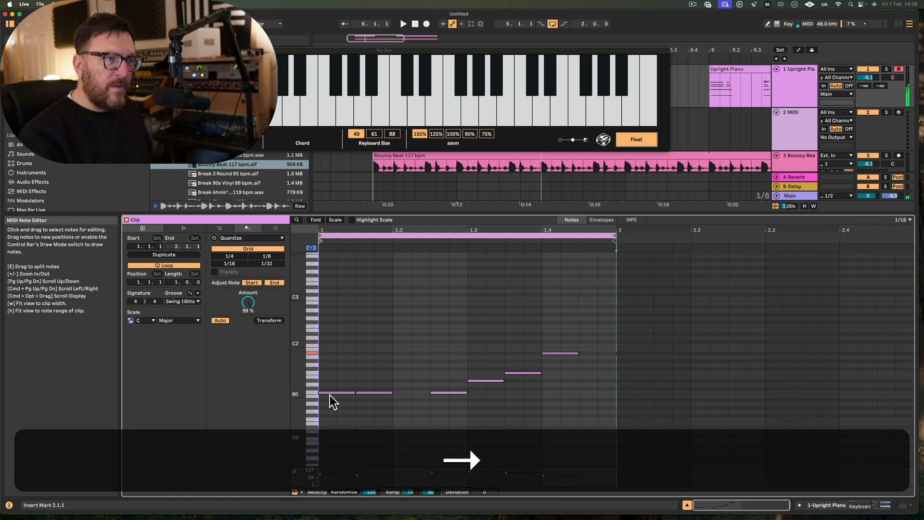
pyautogui.press('space')
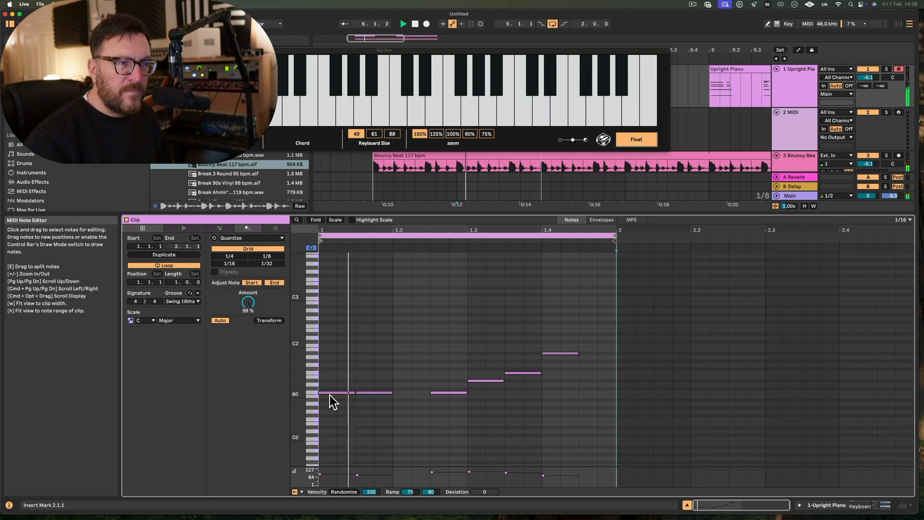
pyautogui.press('space')
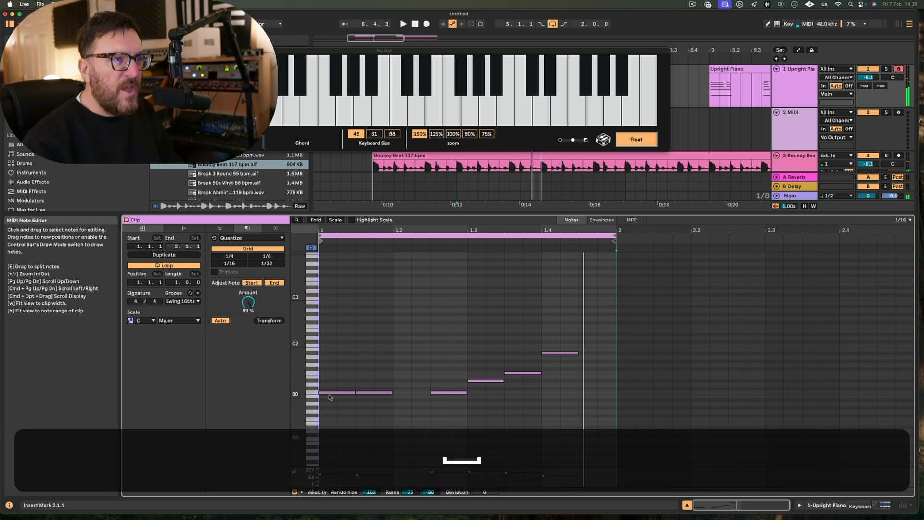
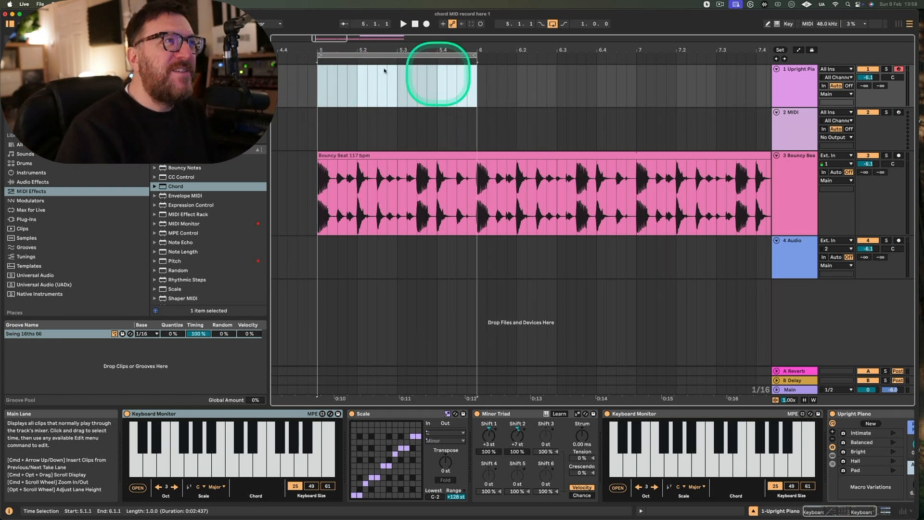
# Step: Insert an empty MIDI clip from 5.1.1 to 6.1.1 on the Upright Piano track and adjust the clip editor's height
pyautogui.rightClick(355, 87)
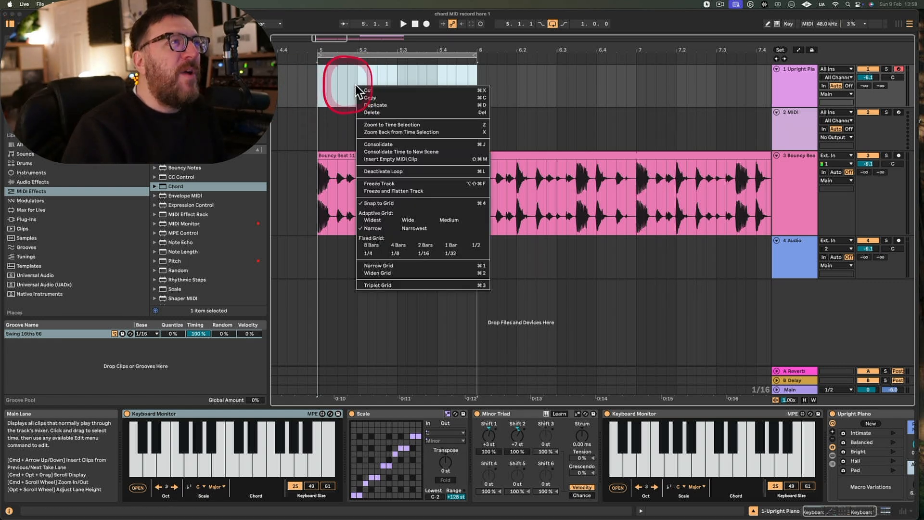
pyautogui.click(407, 158)
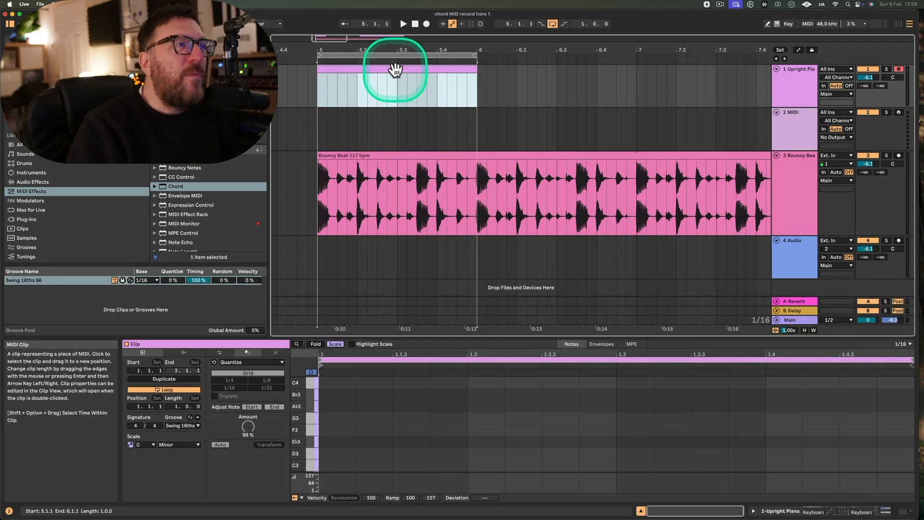
pyautogui.moveTo(501, 335); pyautogui.dragTo(503, 264)
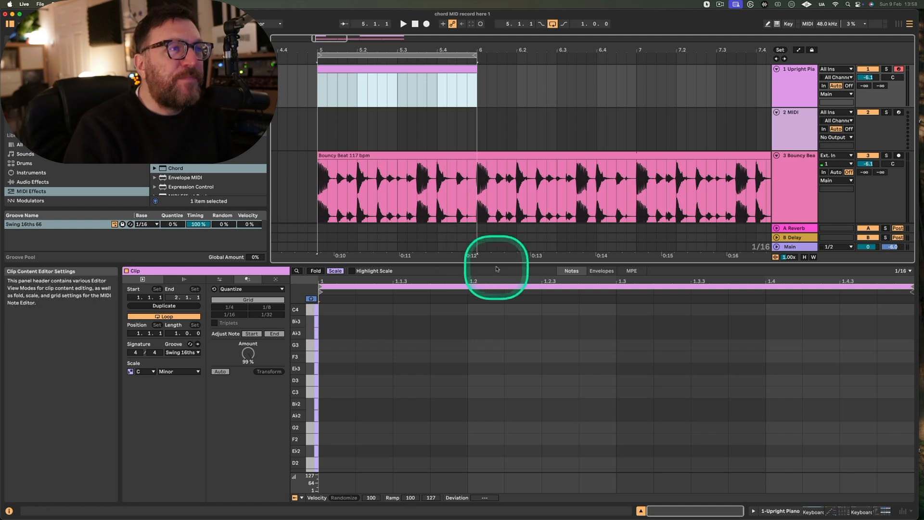
pyautogui.moveTo(497, 264); pyautogui.dragTo(491, 326)
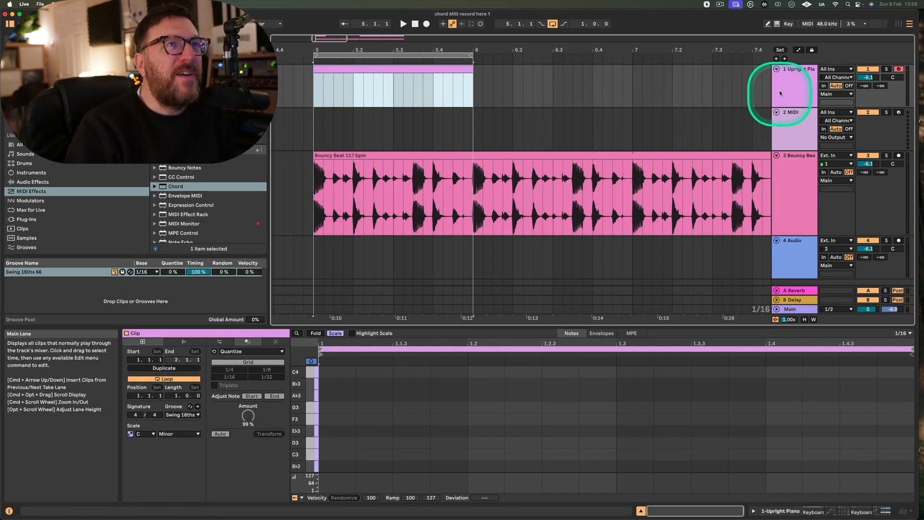
# Step: Add the Chord MIDI effect to the Upright Piano track, browse its presets, and place the device between the two Keyboard Monitors
pyautogui.click(795, 86)
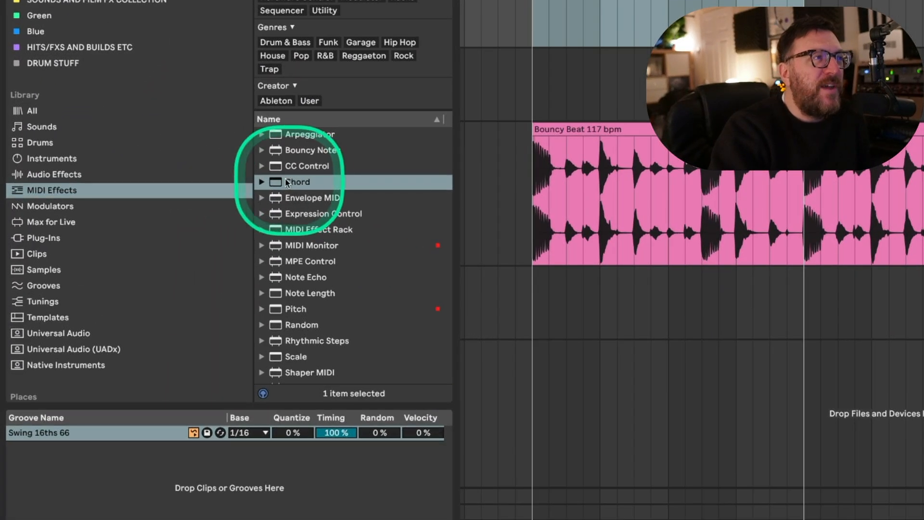
pyautogui.doubleClick(286, 182)
pyautogui.scroll(-3, 371, 217)
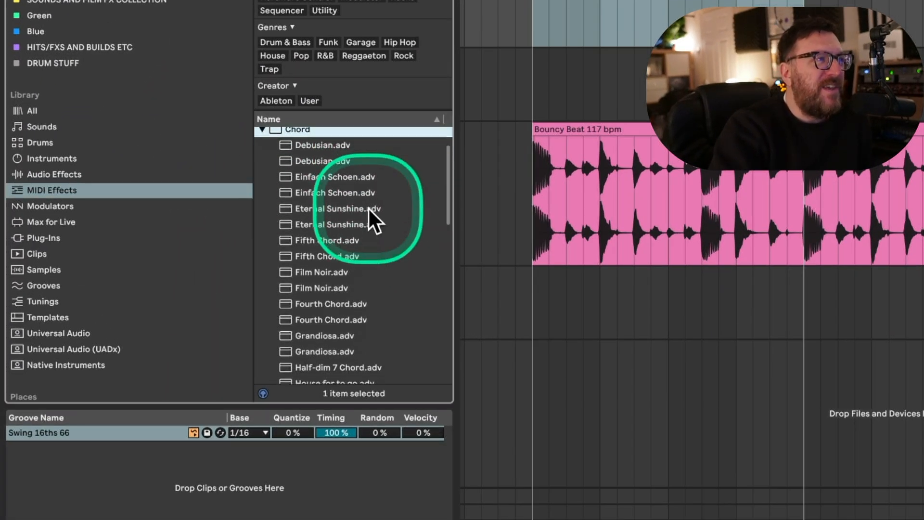
pyautogui.scroll(-3, 368, 209)
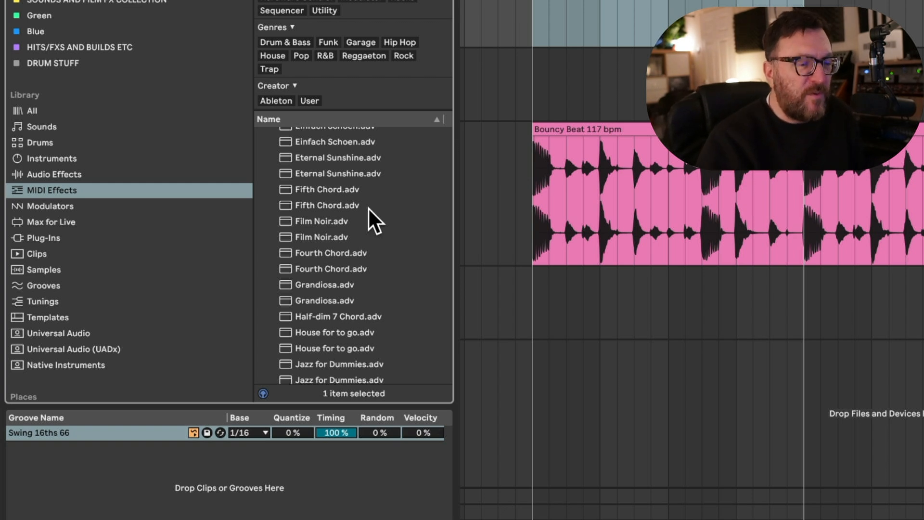
pyautogui.scroll(5, 369, 211)
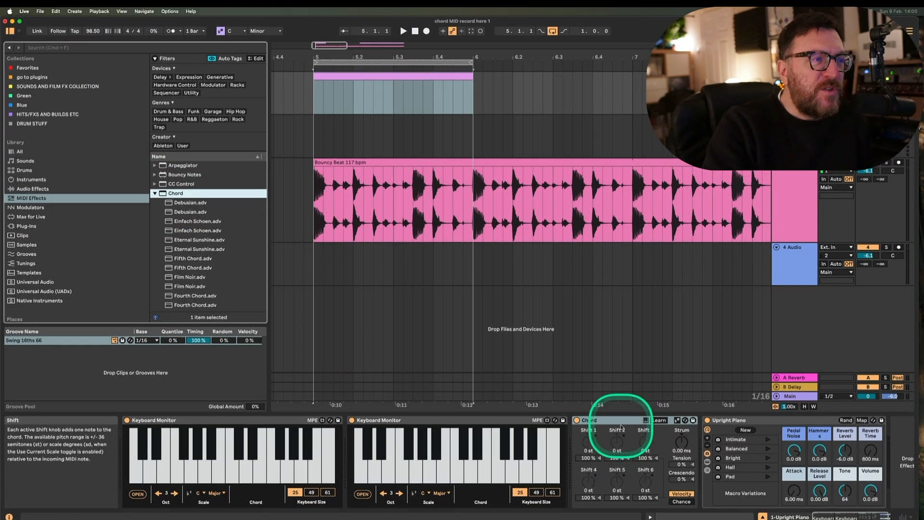
pyautogui.click(624, 421)
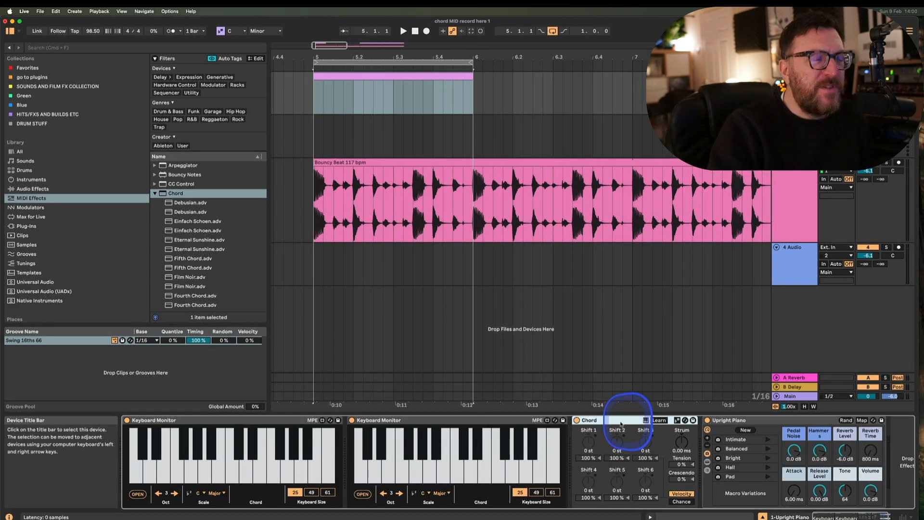
pyautogui.moveTo(350, 436); pyautogui.dragTo(347, 431)
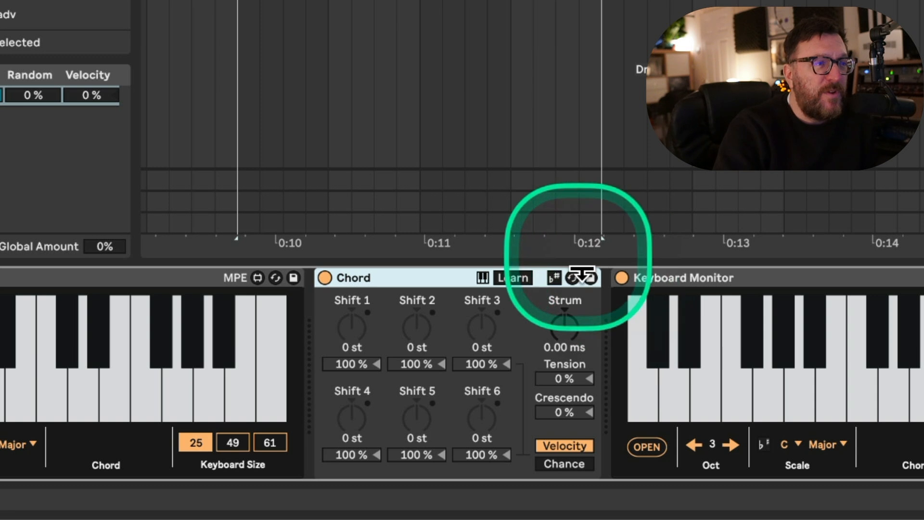
# Step: Switch the Chord device between semitones and the current scale's degrees to compare both modes, leaving Use Current Scale enabled
pyautogui.click(555, 278)
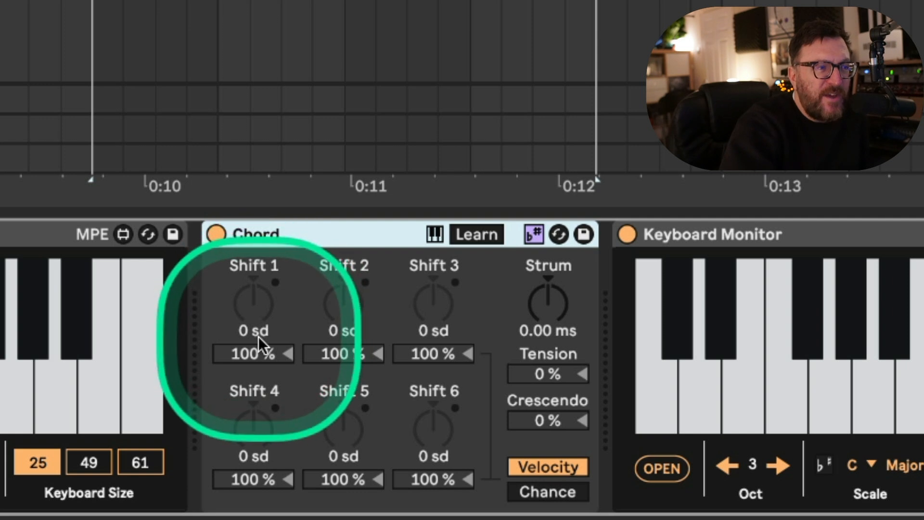
pyautogui.click(533, 236)
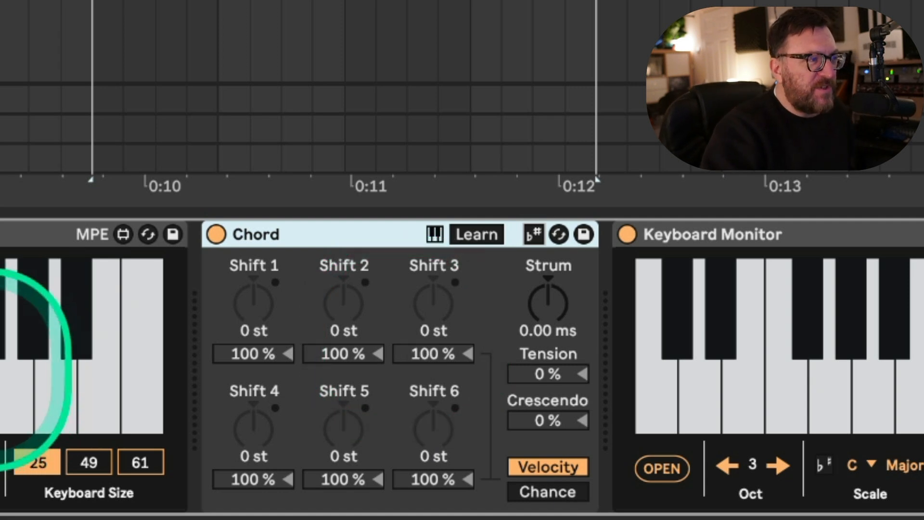
pyautogui.click(529, 234)
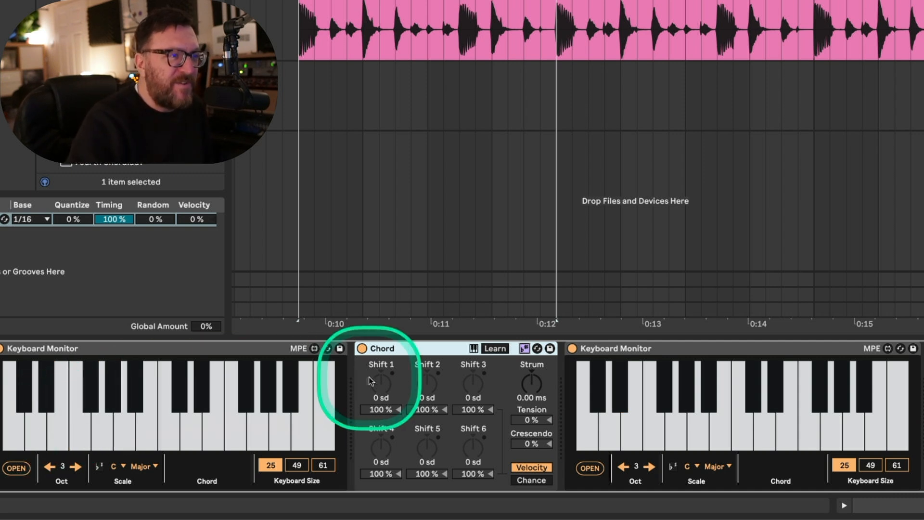
pyautogui.click(525, 348)
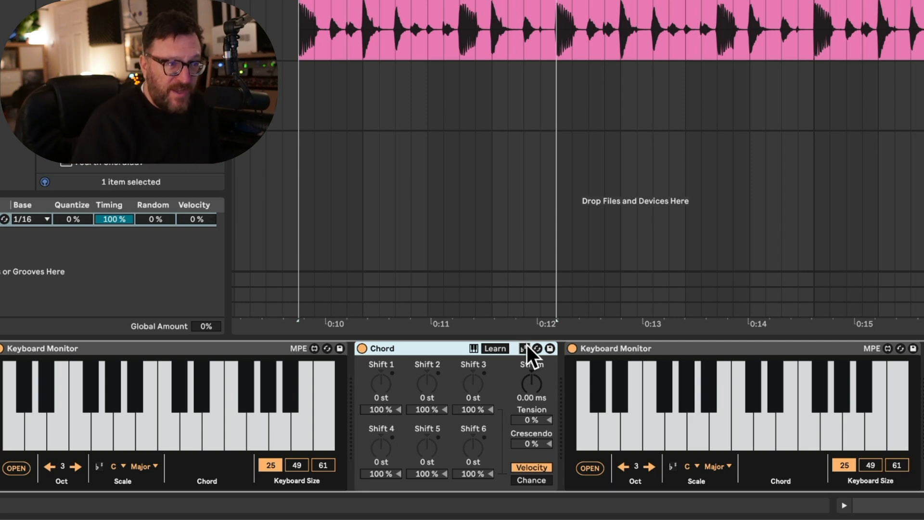
pyautogui.click(526, 346)
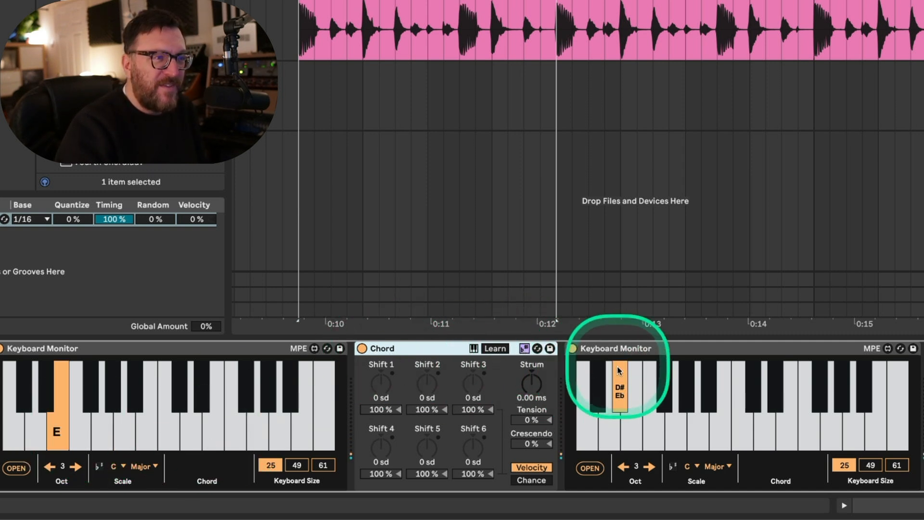
pyautogui.click(525, 349)
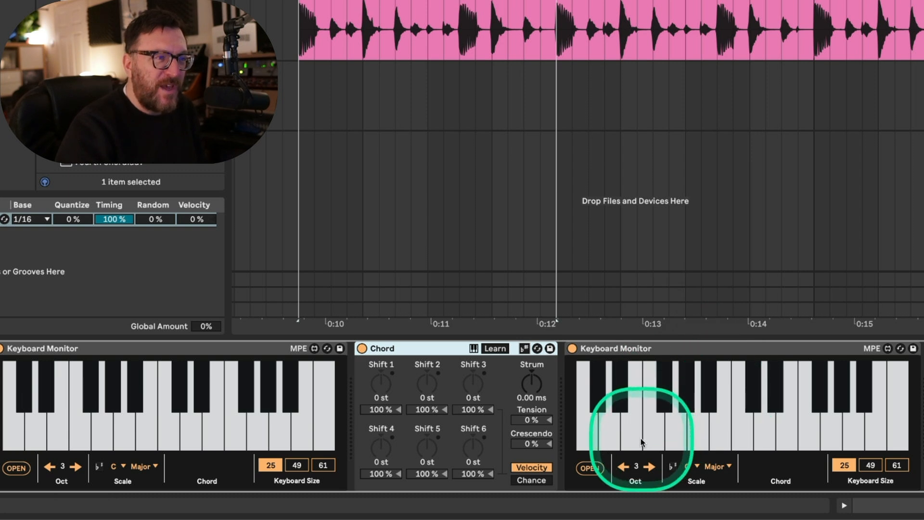
pyautogui.click(525, 348)
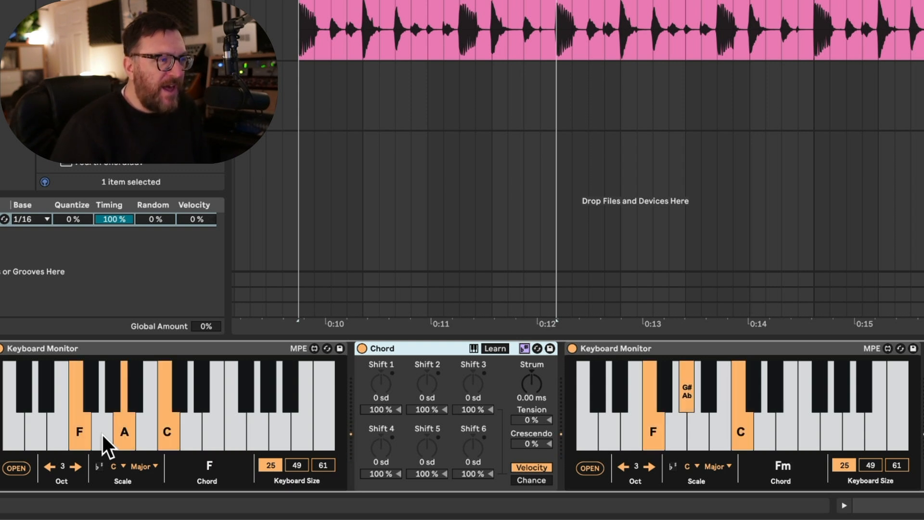
# Step: Use Learn in the Chord device to capture an F major triad as shifts of +2 sd and +4 sd, ending with Learn off
pyautogui.click(435, 392)
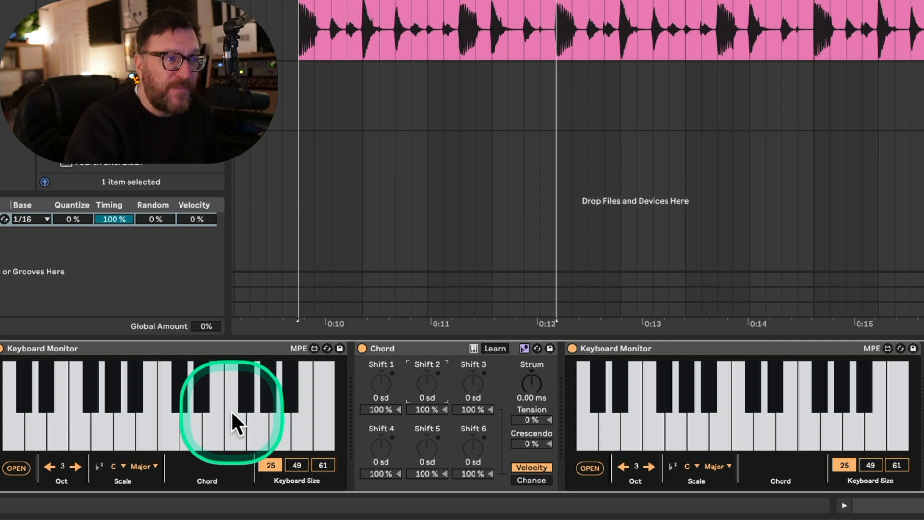
pyautogui.click(495, 348)
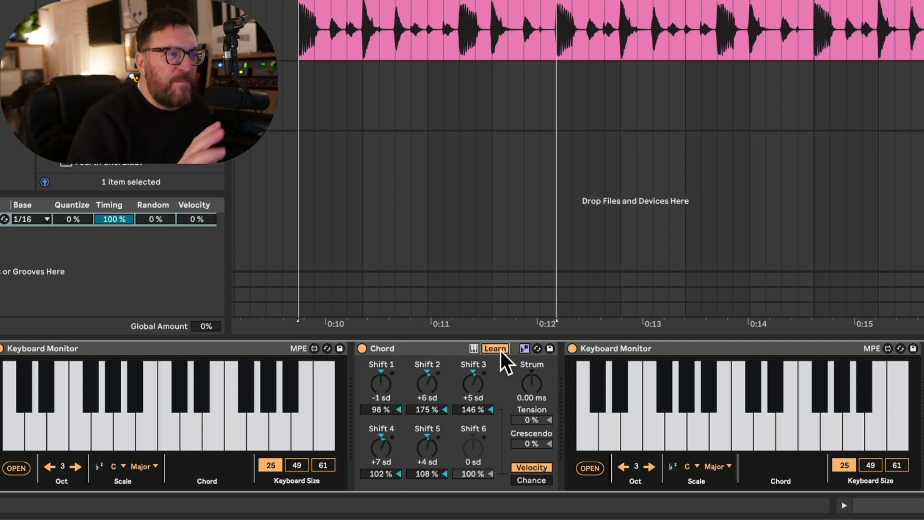
pyautogui.click(500, 351)
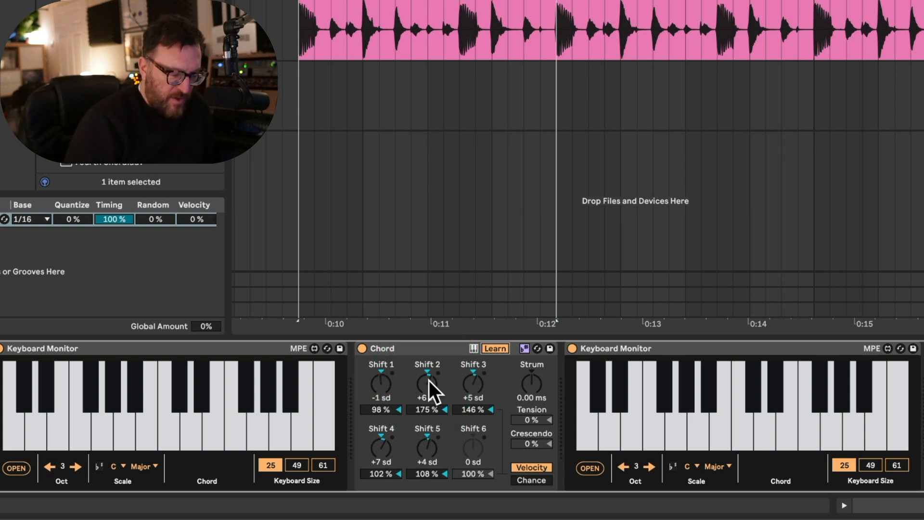
pyautogui.press('f')
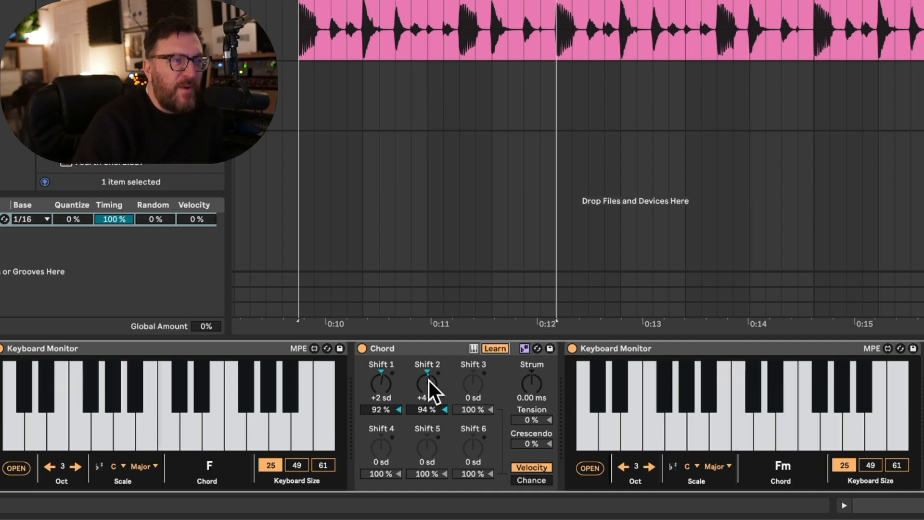
pyautogui.click(492, 347)
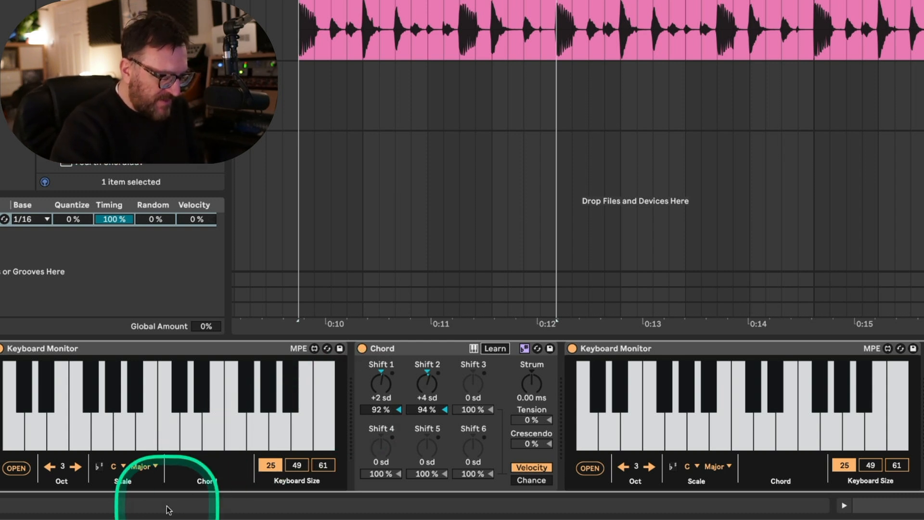
# Step: Delete the Chord device and both Keyboard Monitors from the Upright Piano track's device chain
pyautogui.click(17, 422)
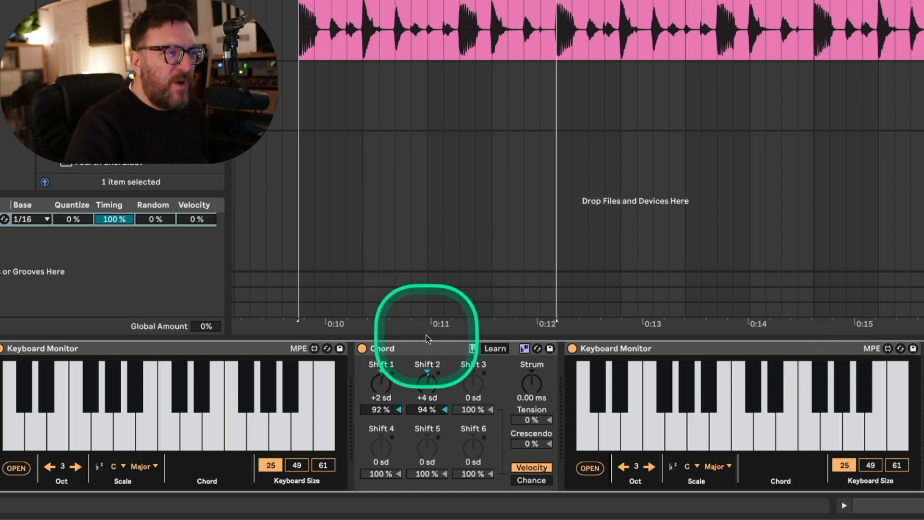
pyautogui.click(448, 350)
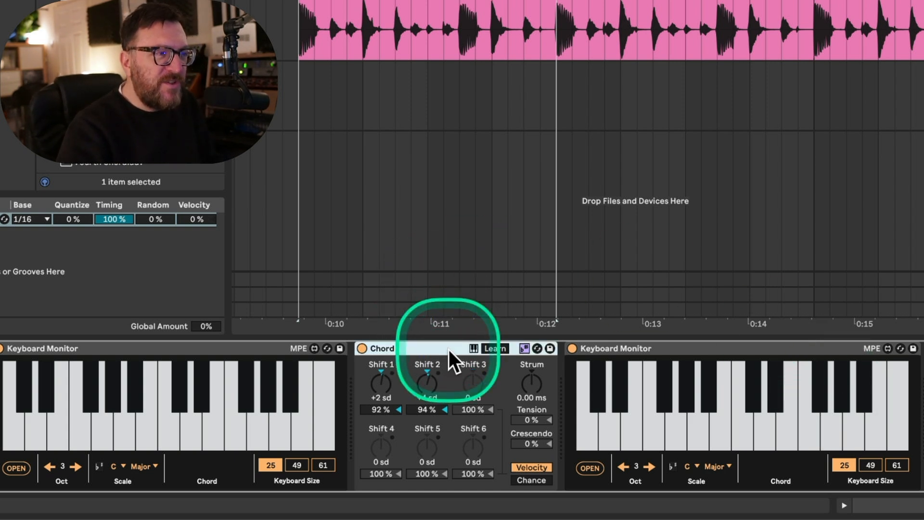
pyautogui.click(449, 350)
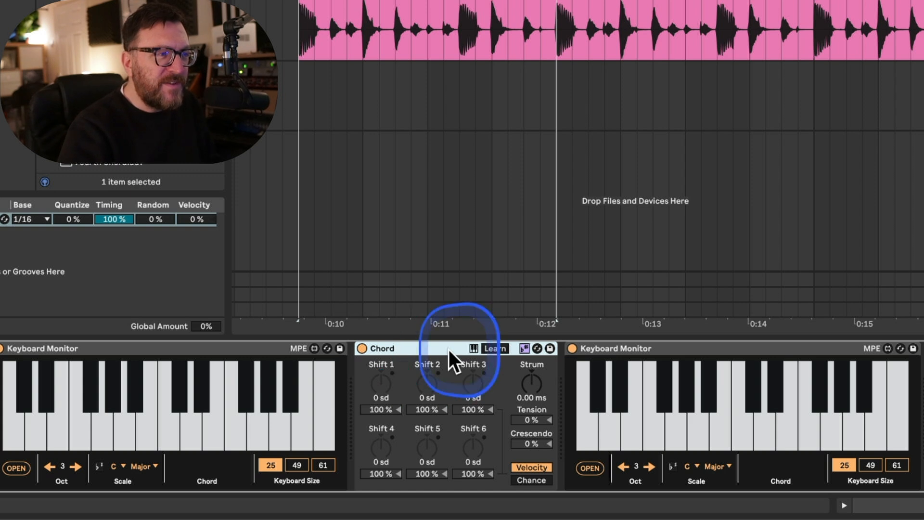
pyautogui.click(448, 349)
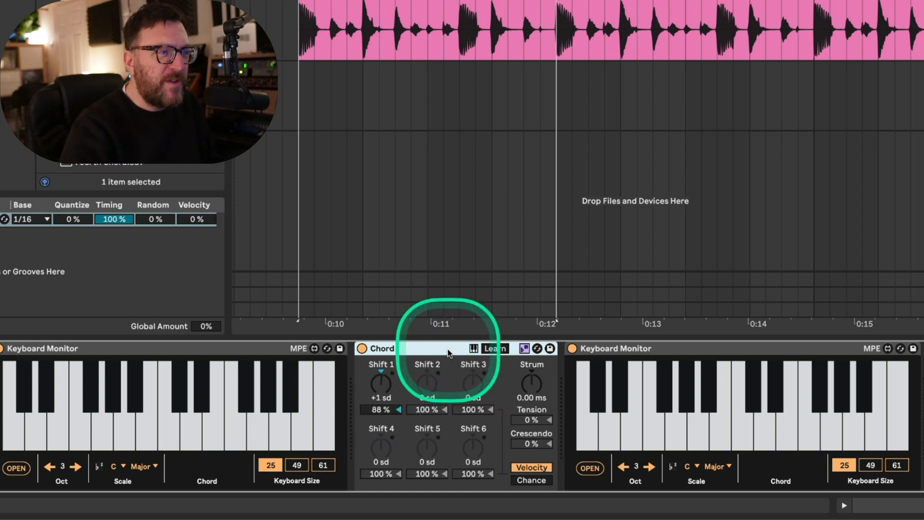
pyautogui.press('Delete')
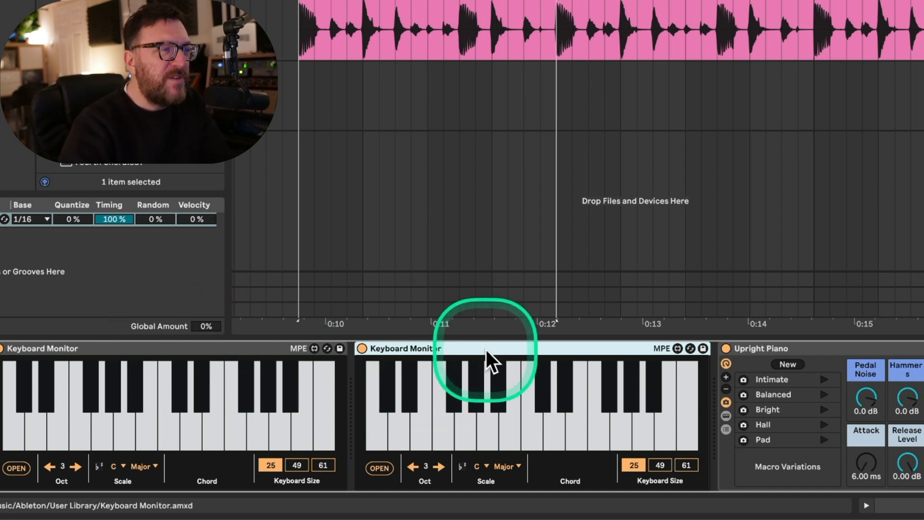
pyautogui.click(248, 349)
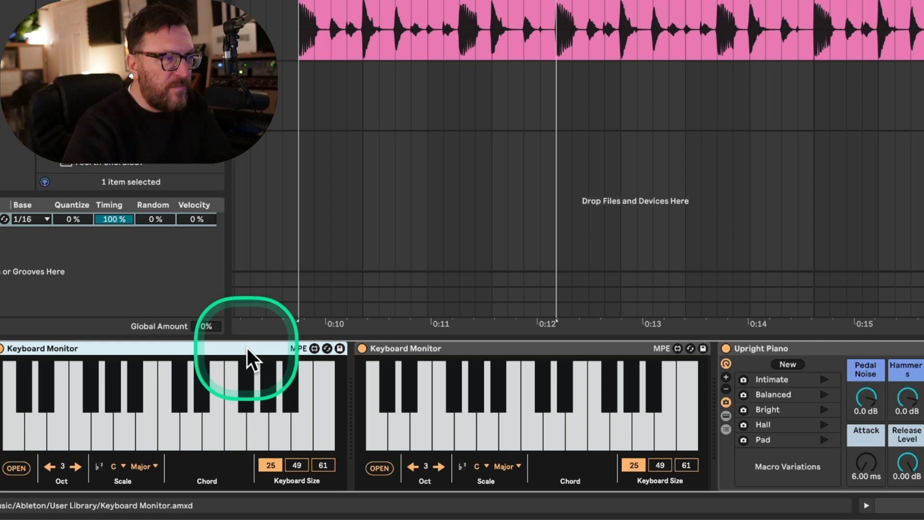
pyautogui.press('Delete')
pyautogui.click(247, 348)
pyautogui.press('Delete')
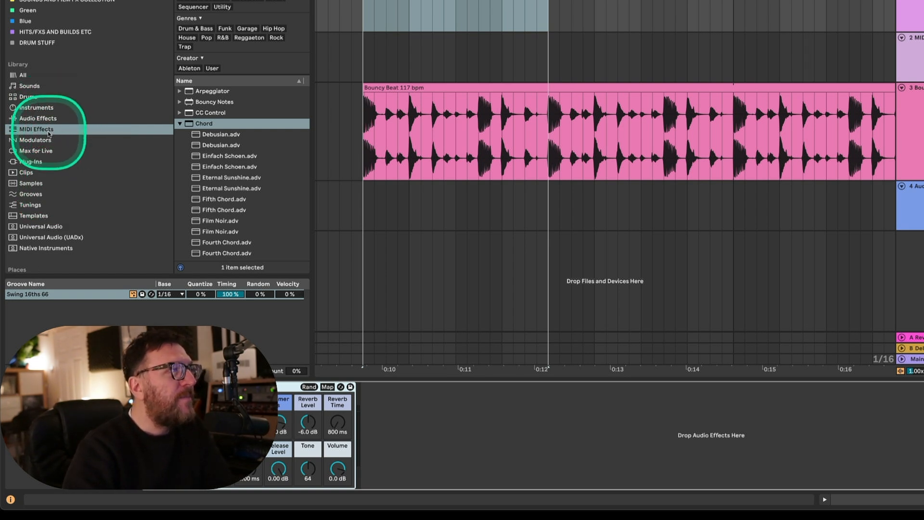
# Step: Add two MIDI Monitors ahead of the Upright Piano instrument and place a fresh Chord device between them
pyautogui.click(181, 124)
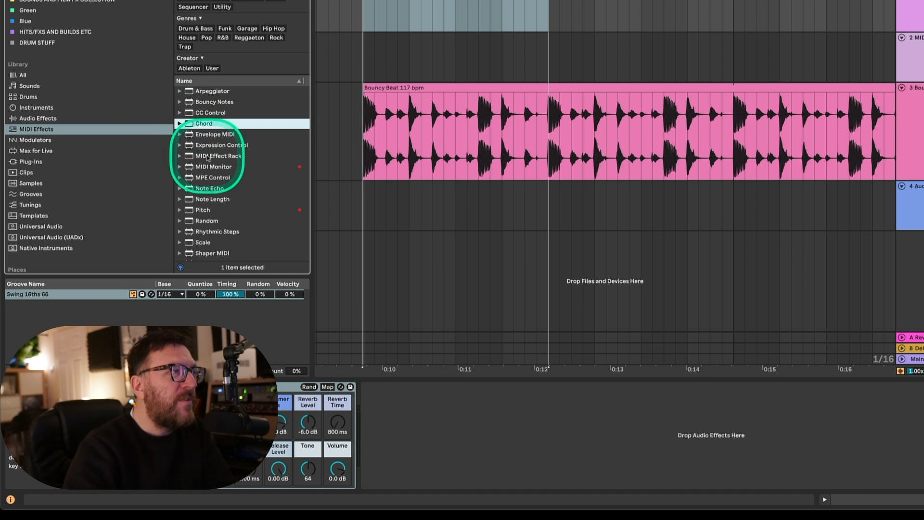
pyautogui.doubleClick(224, 167)
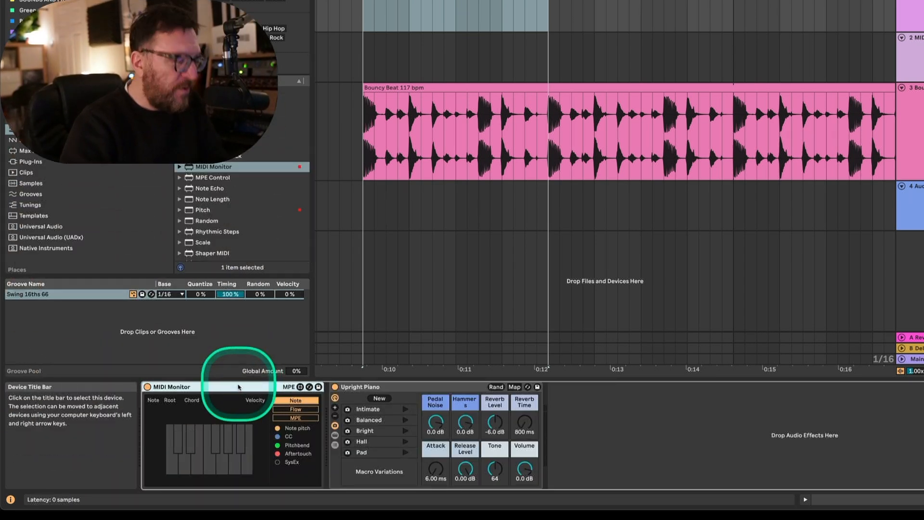
pyautogui.moveTo(239, 387); pyautogui.dragTo(331, 414)
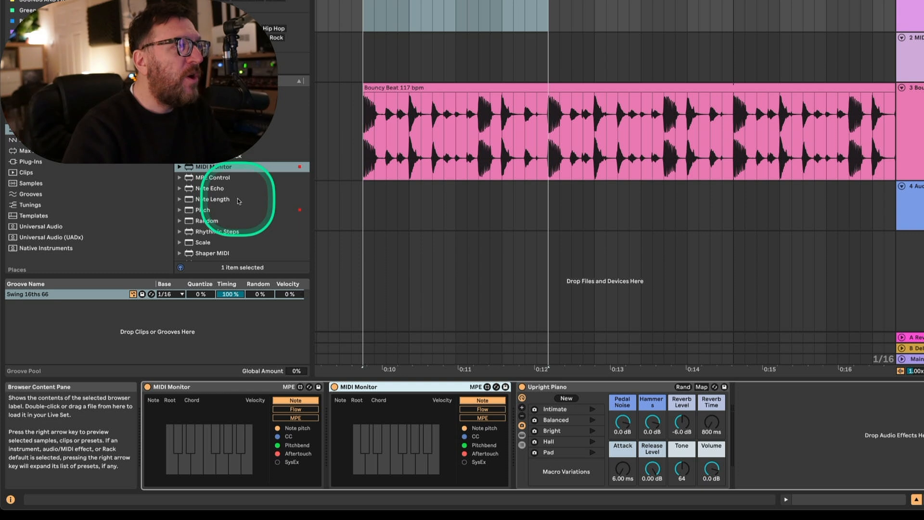
pyautogui.click(289, 124)
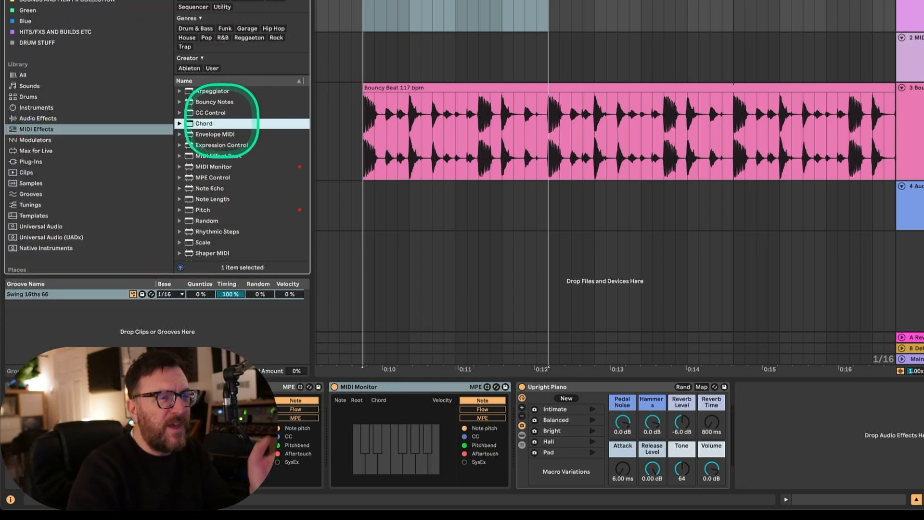
pyautogui.moveTo(212, 121); pyautogui.dragTo(327, 410)
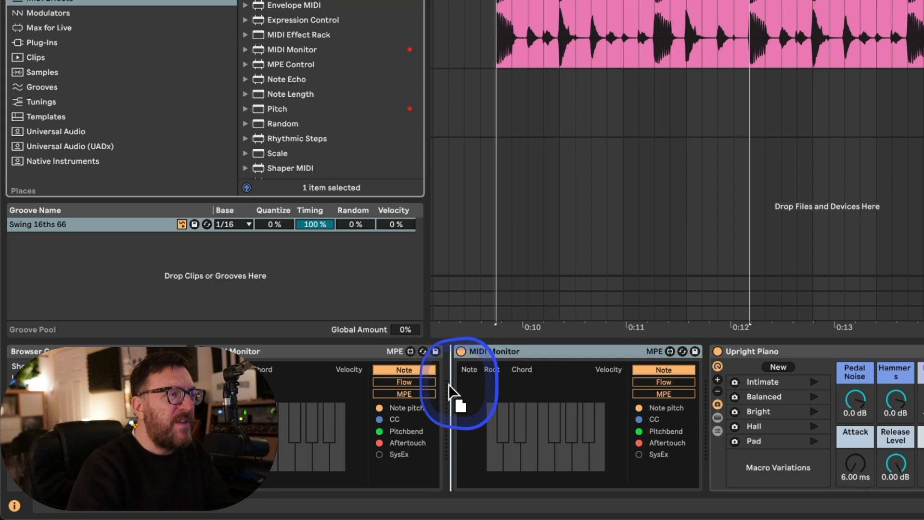
pyautogui.moveTo(448, 384); pyautogui.dragTo(447, 381)
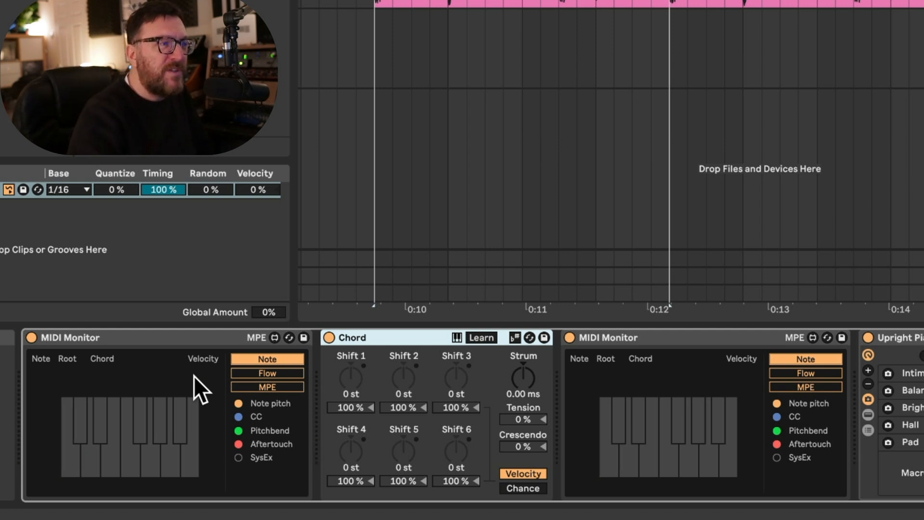
# Step: Enable the current scale in the Chord device and learn a triad as shifts of +2 sd and +4 sd, ending with Learn off
pyautogui.click(515, 337)
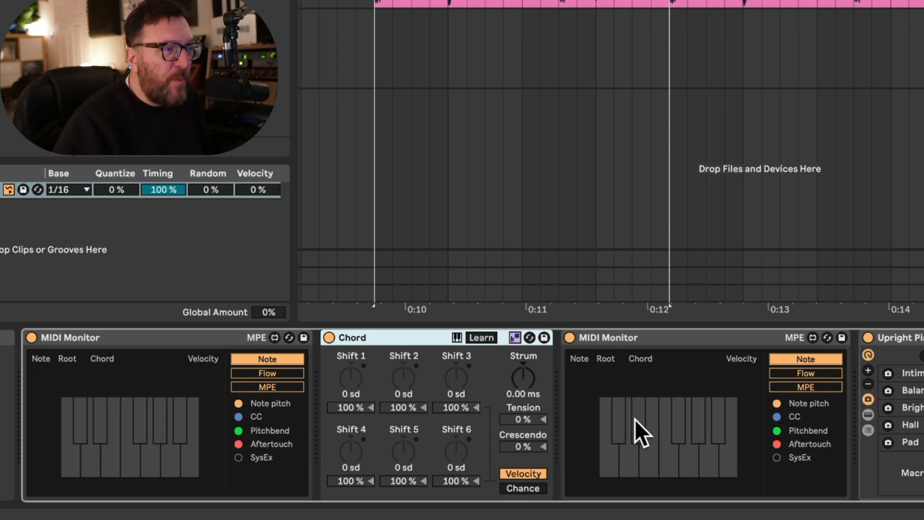
pyautogui.click(603, 445)
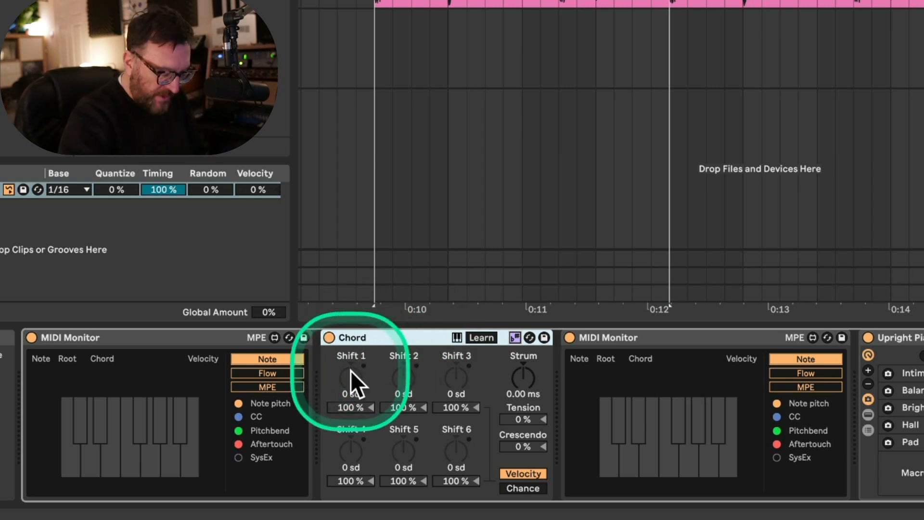
pyautogui.click(476, 337)
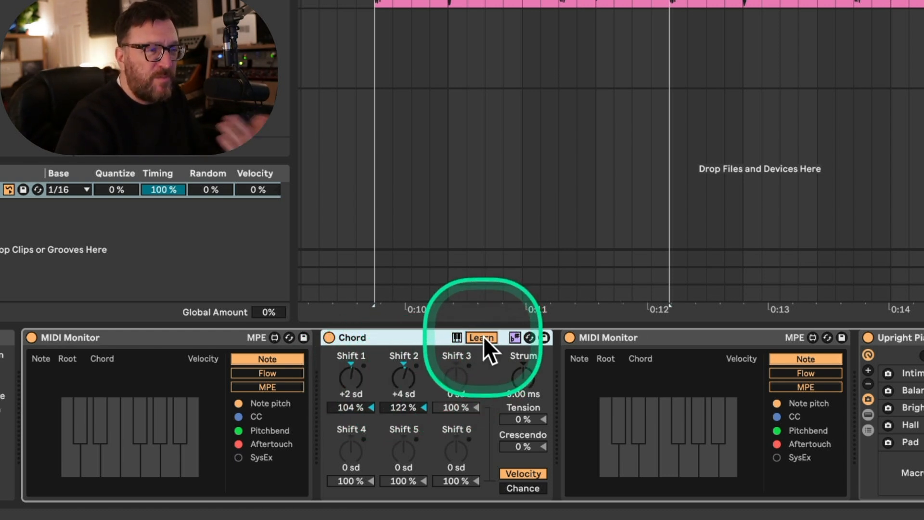
pyautogui.click(483, 337)
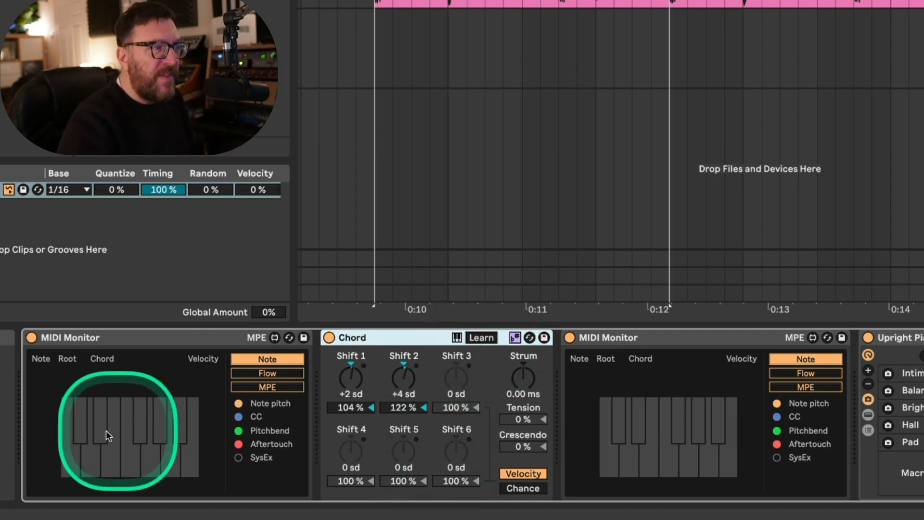
# Step: Play C3 and compare the notes entering and leaving the Chord device in the two MIDI Monitors
pyautogui.click(61, 427)
pyautogui.click(72, 428)
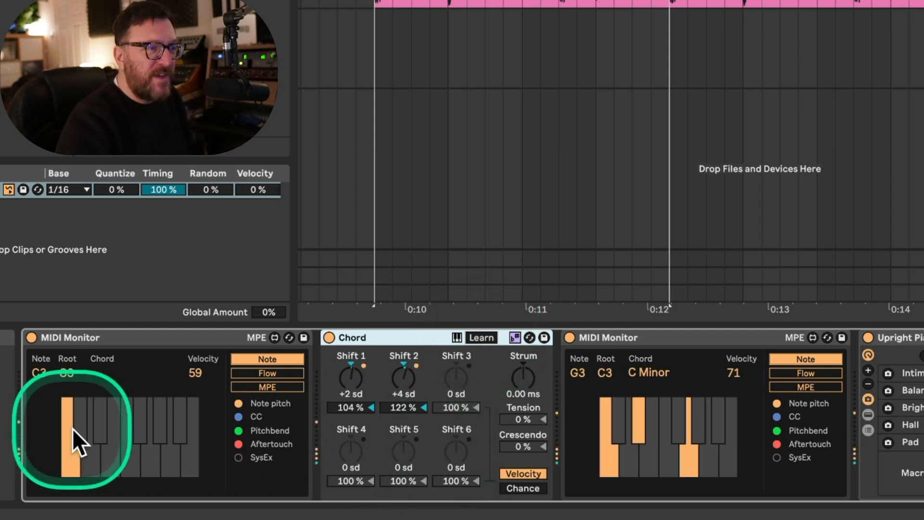
pyautogui.click(623, 443)
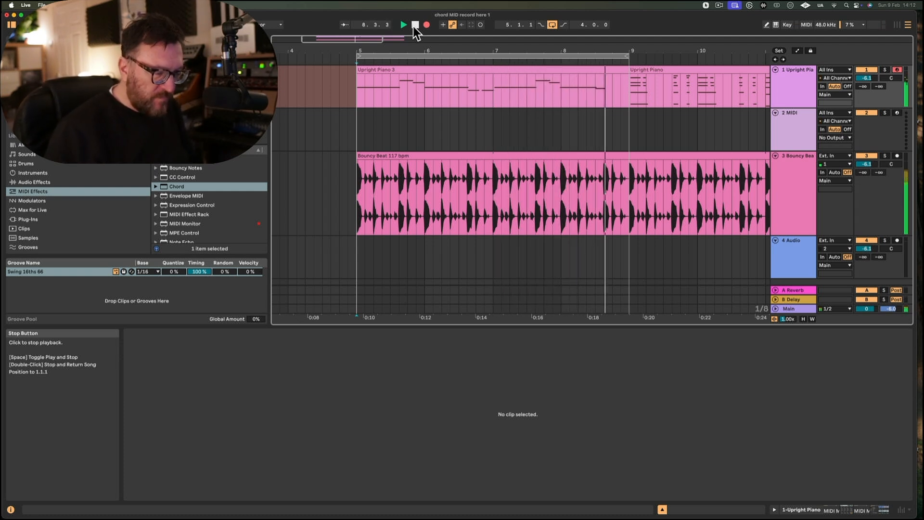
# Step: Stop playback and enlarge the clip editor to examine the single-note part on the Upright Piano track
pyautogui.click(415, 25)
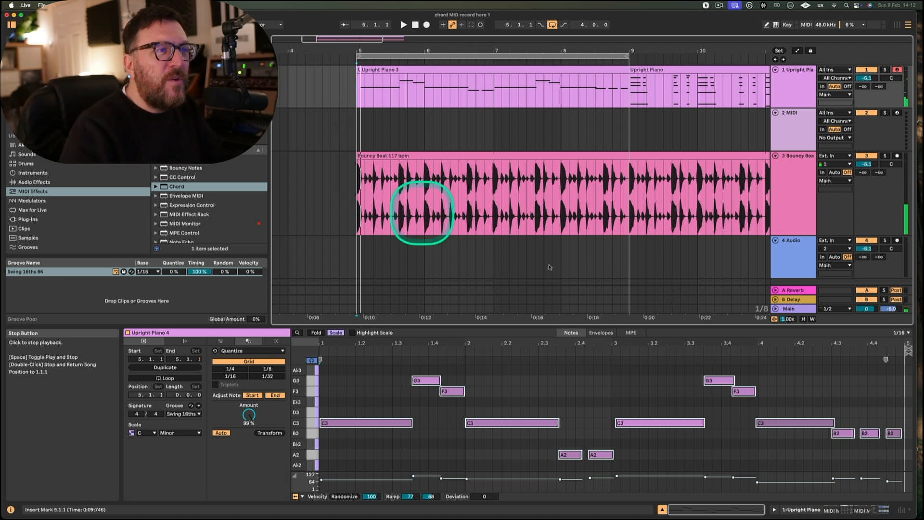
pyautogui.moveTo(593, 326); pyautogui.dragTo(597, 239)
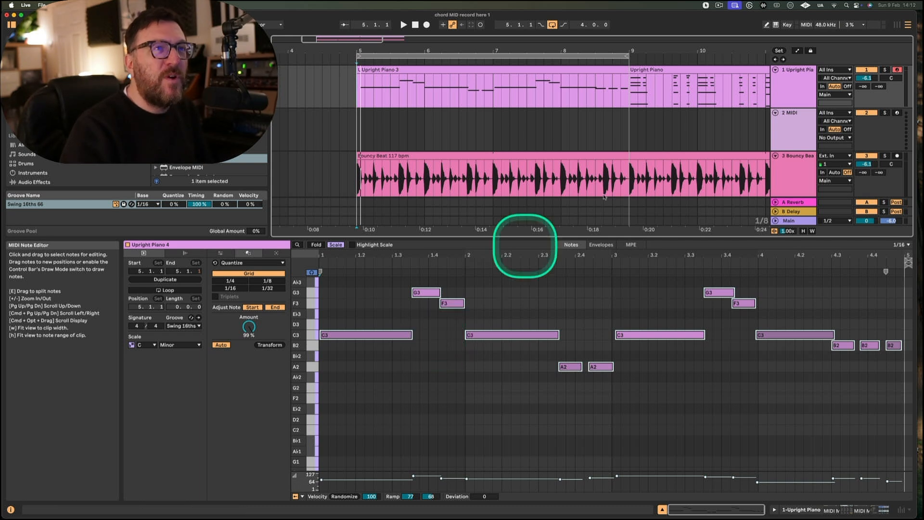
# Step: Show the Upright Piano track's devices and play the single-note clip from bar 5, comparing input notes and output chords in the MIDI Monitors
pyautogui.click(796, 90)
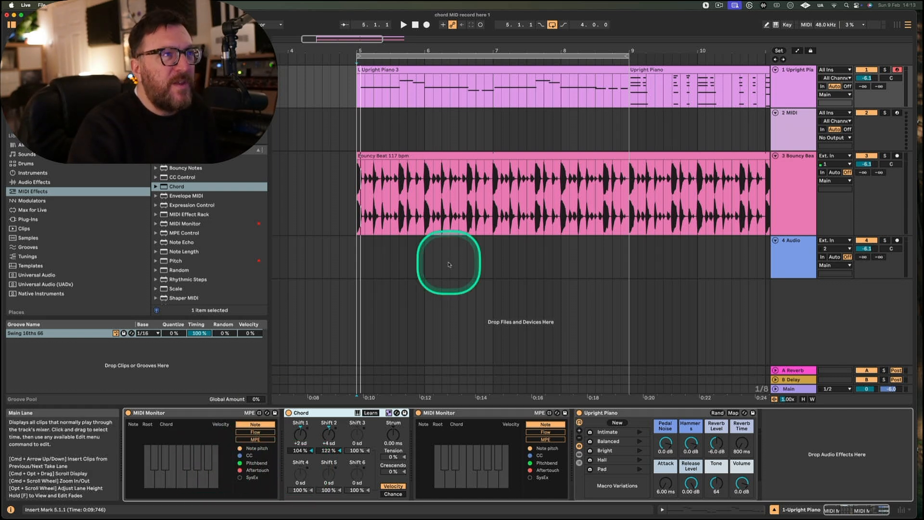
pyautogui.click(382, 231)
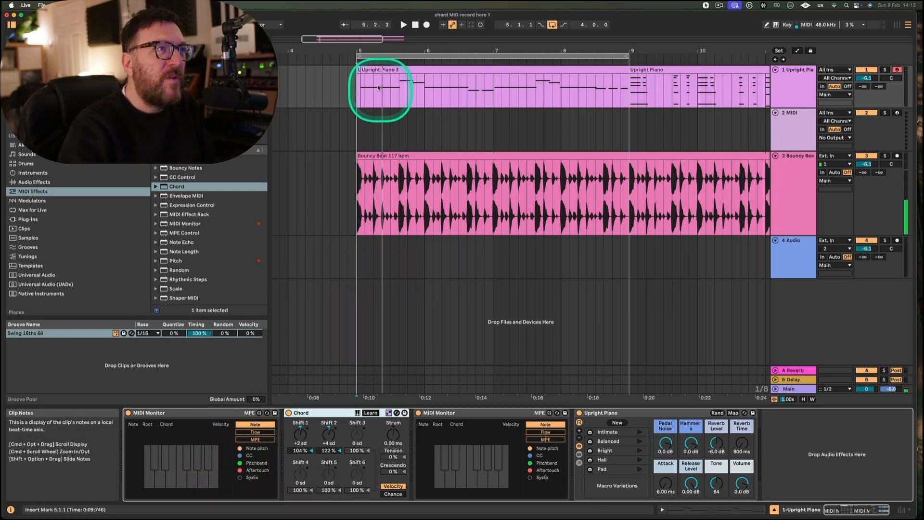
pyautogui.click(362, 73)
pyautogui.press('space')
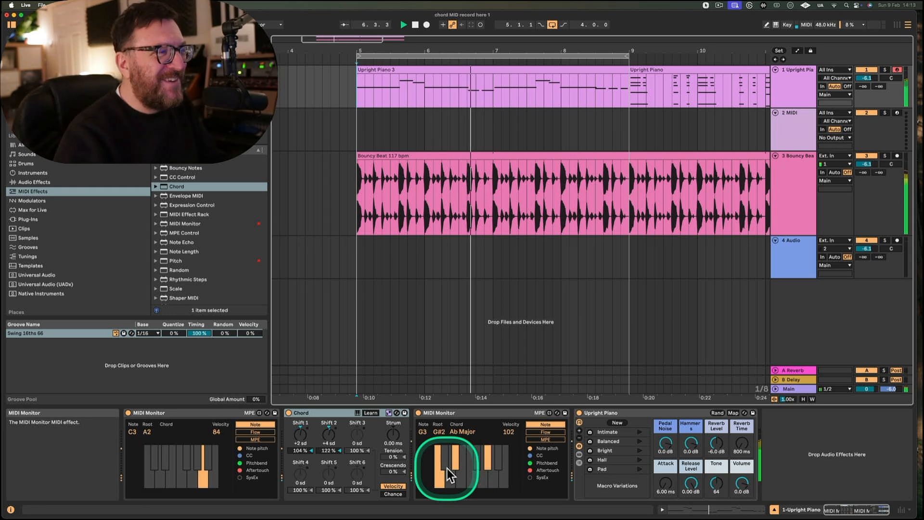
pyautogui.moveTo(447, 469); pyautogui.dragTo(471, 455)
pyautogui.press('space')
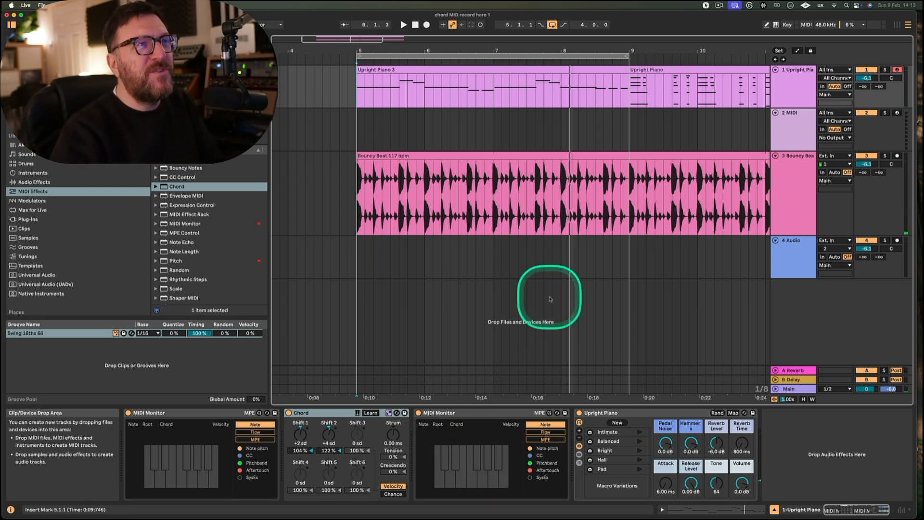
# Step: Compare the stacked chord notes in the Upright Piano clip with the single notes in the Upright Piano 3 clip
pyautogui.scroll(-5, 520, 119)
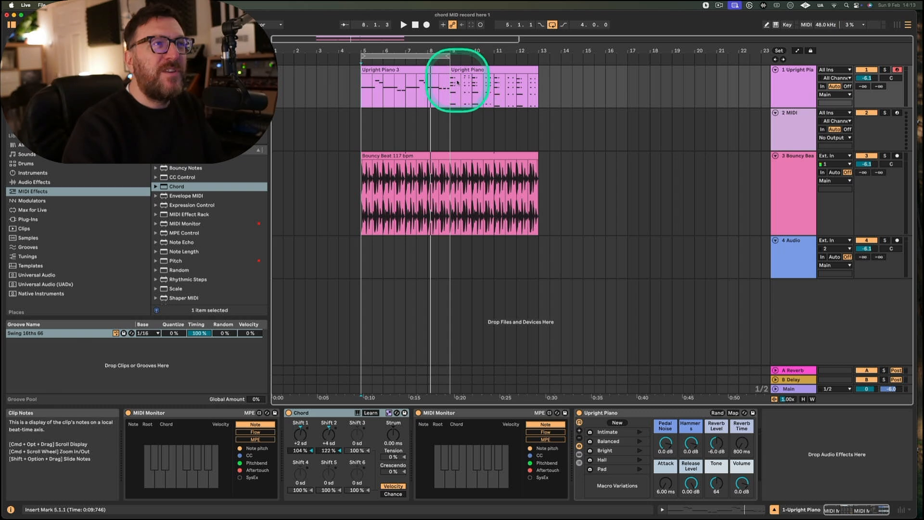
pyautogui.scroll(6, 459, 84)
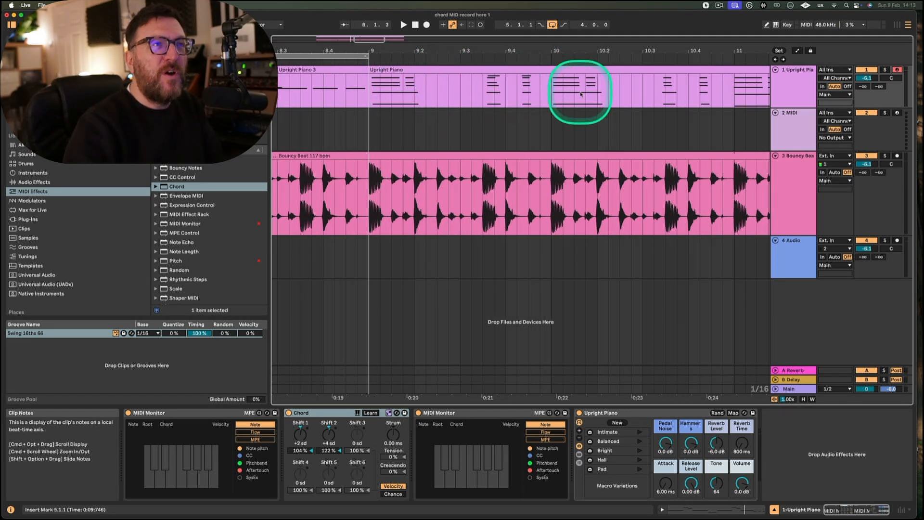
pyautogui.scroll(-3, 469, 98)
pyautogui.hscroll(-5, 469, 98)
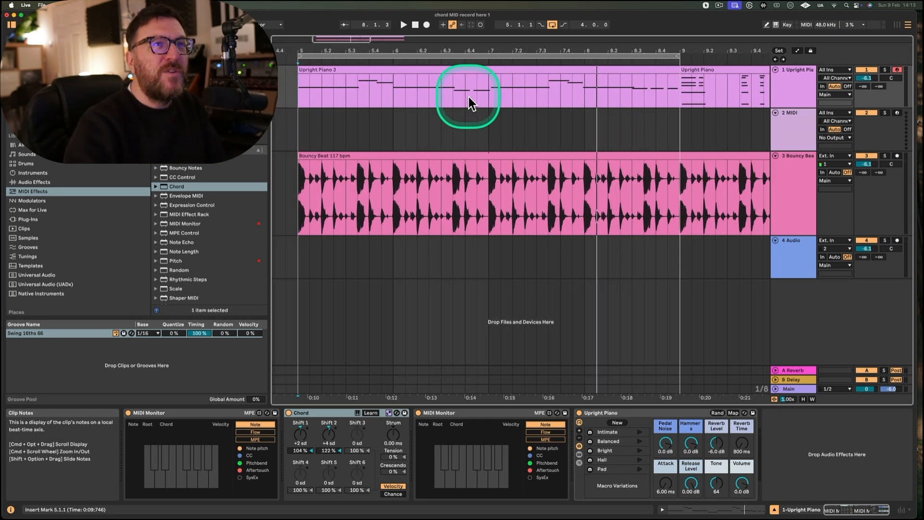
# Step: Mark the range 5.1.1 to 9.1.1 on the 2 MIDI track and bring back the Upright Piano track's device chain
pyautogui.click(299, 130)
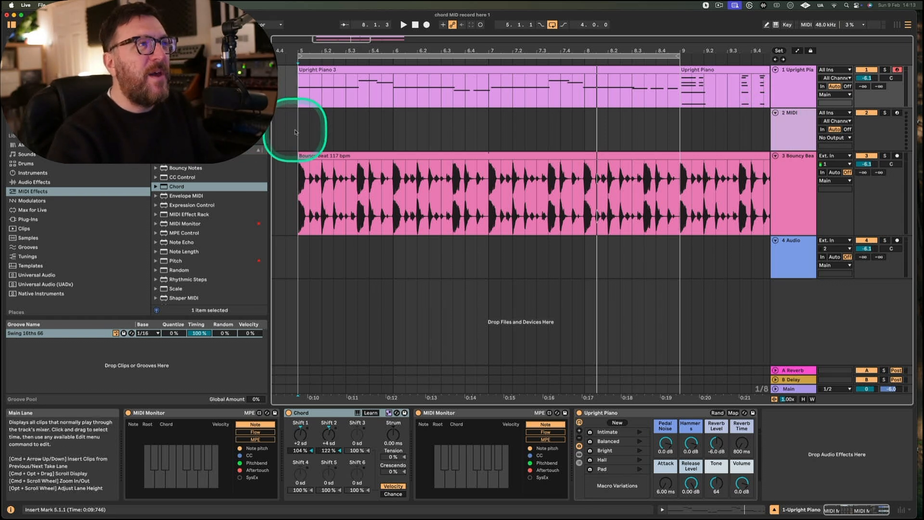
pyautogui.moveTo(299, 133); pyautogui.dragTo(681, 135)
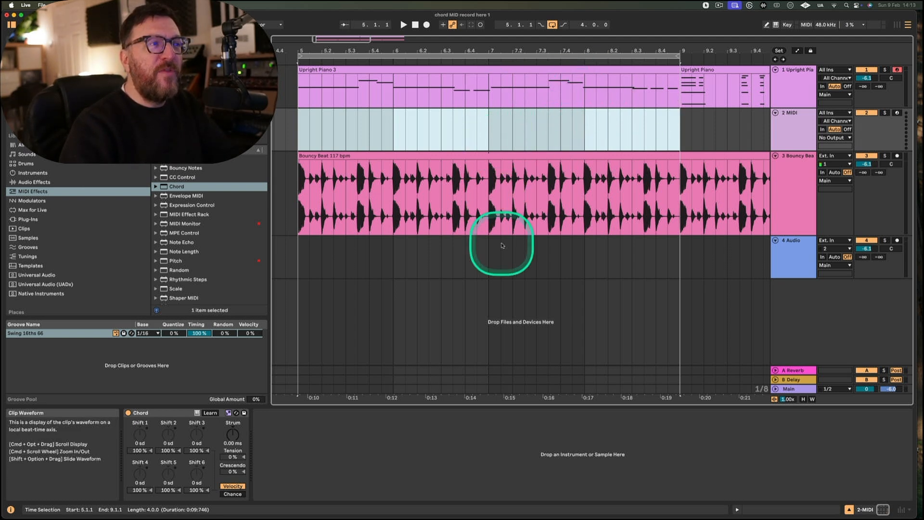
pyautogui.click(797, 81)
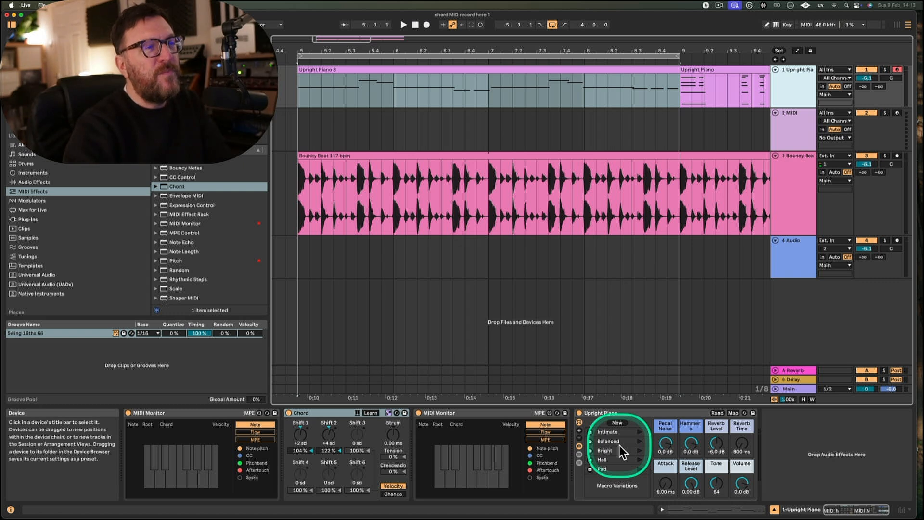
pyautogui.click(222, 416)
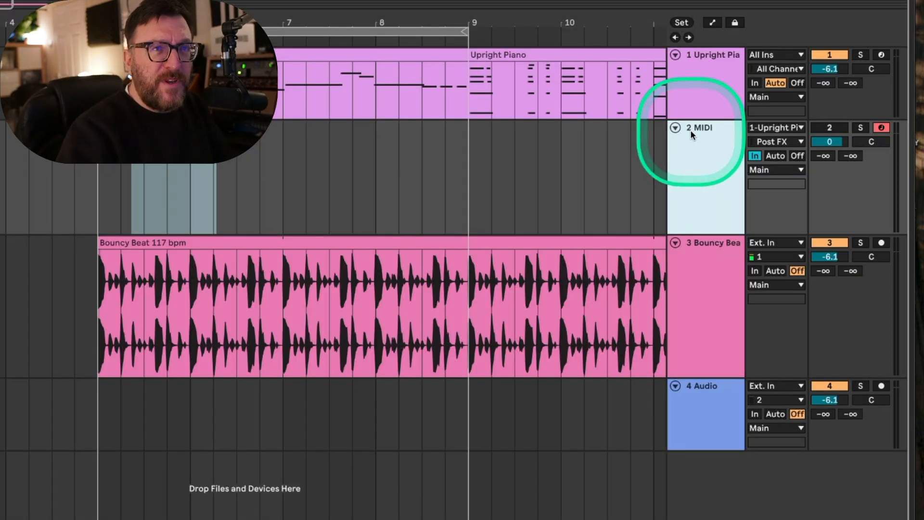
# Step: Record the Upright Piano track's Post FX chords onto the armed 2 MIDI track, and extend the MIDI 2 clip's start back towards bar 5
pyautogui.click(771, 128)
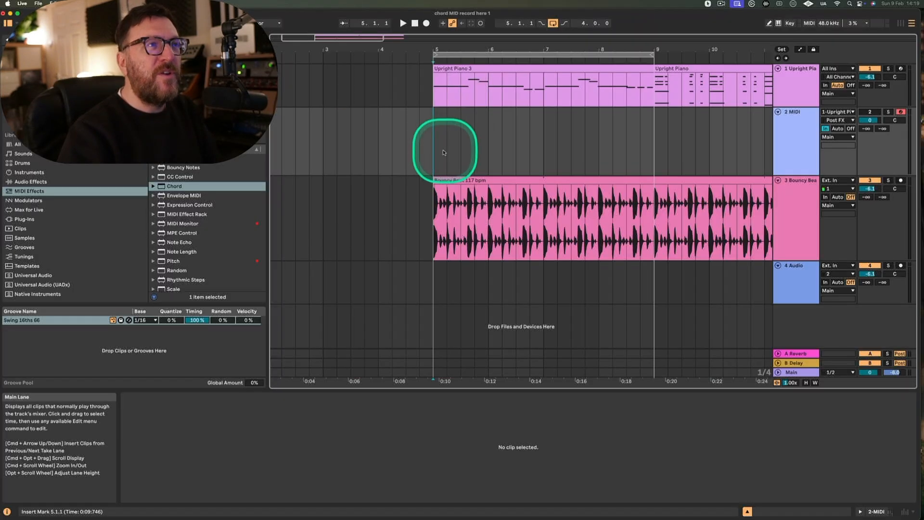
pyautogui.click(113, 196)
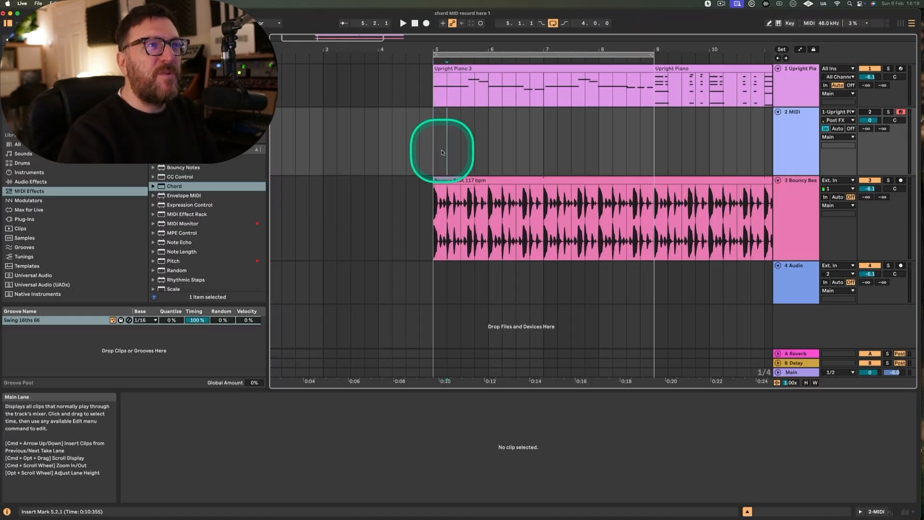
pyautogui.click(427, 23)
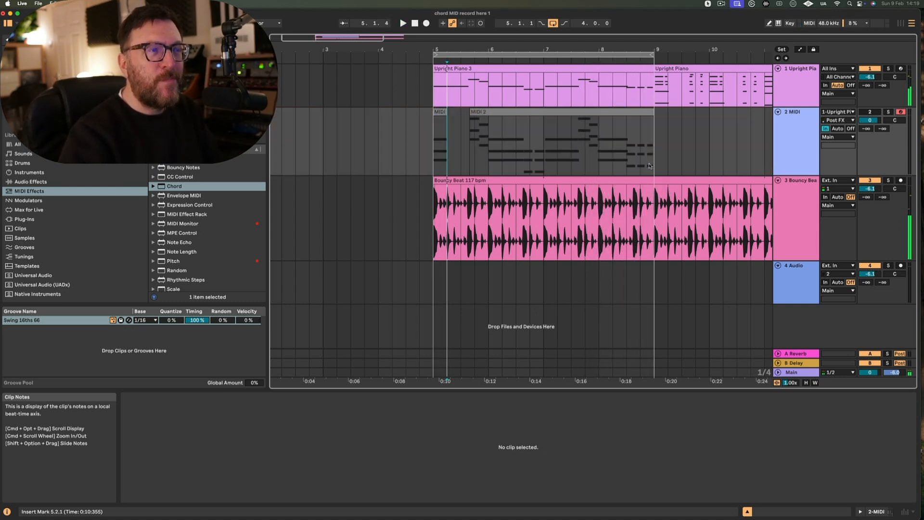
pyautogui.click(802, 126)
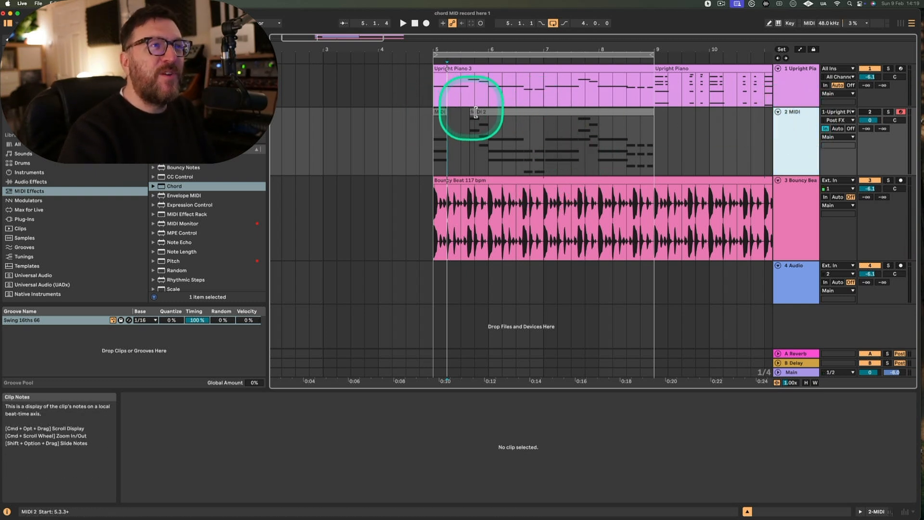
pyautogui.moveTo(471, 111); pyautogui.dragTo(438, 115)
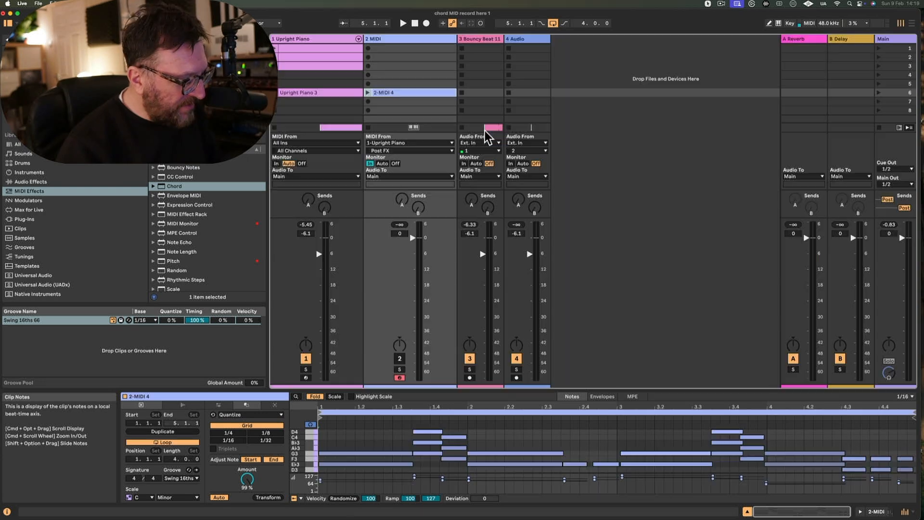
# Step: Display the Session view's mixer and show the devices of the Upright Piano track
pyautogui.press('Tab')
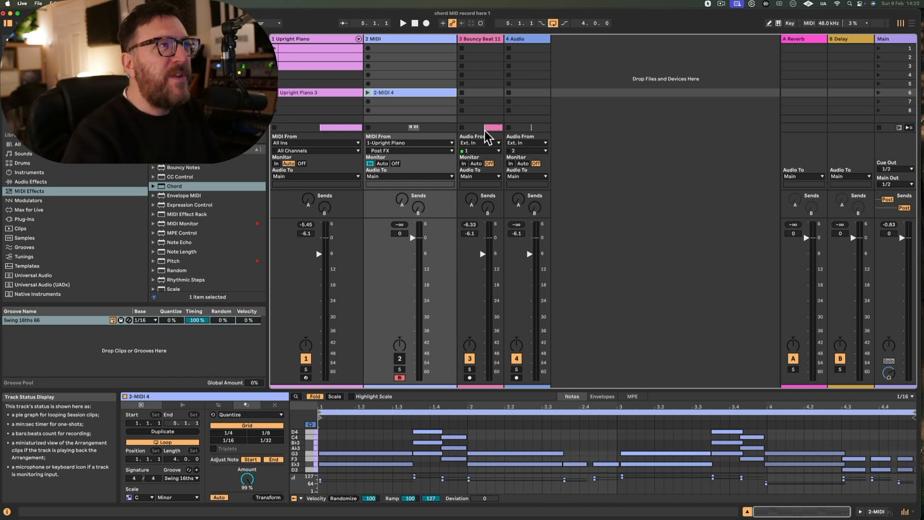
pyautogui.click(341, 39)
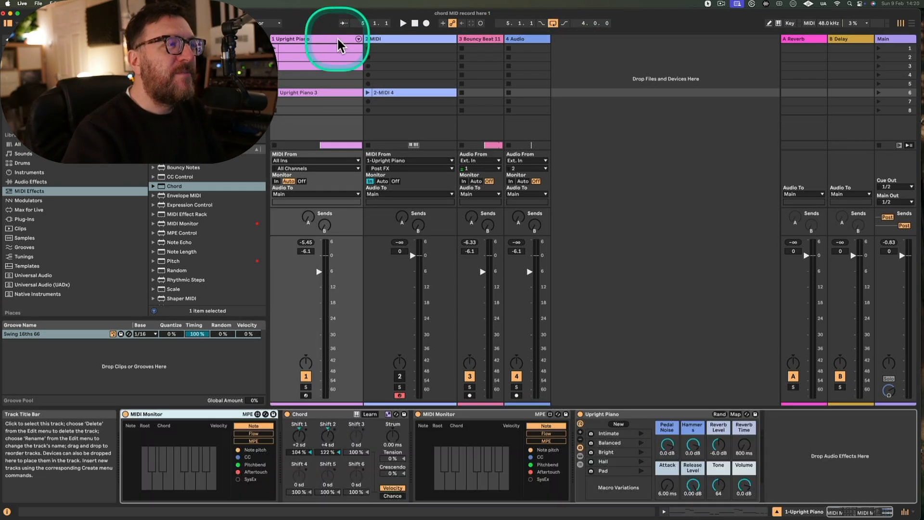